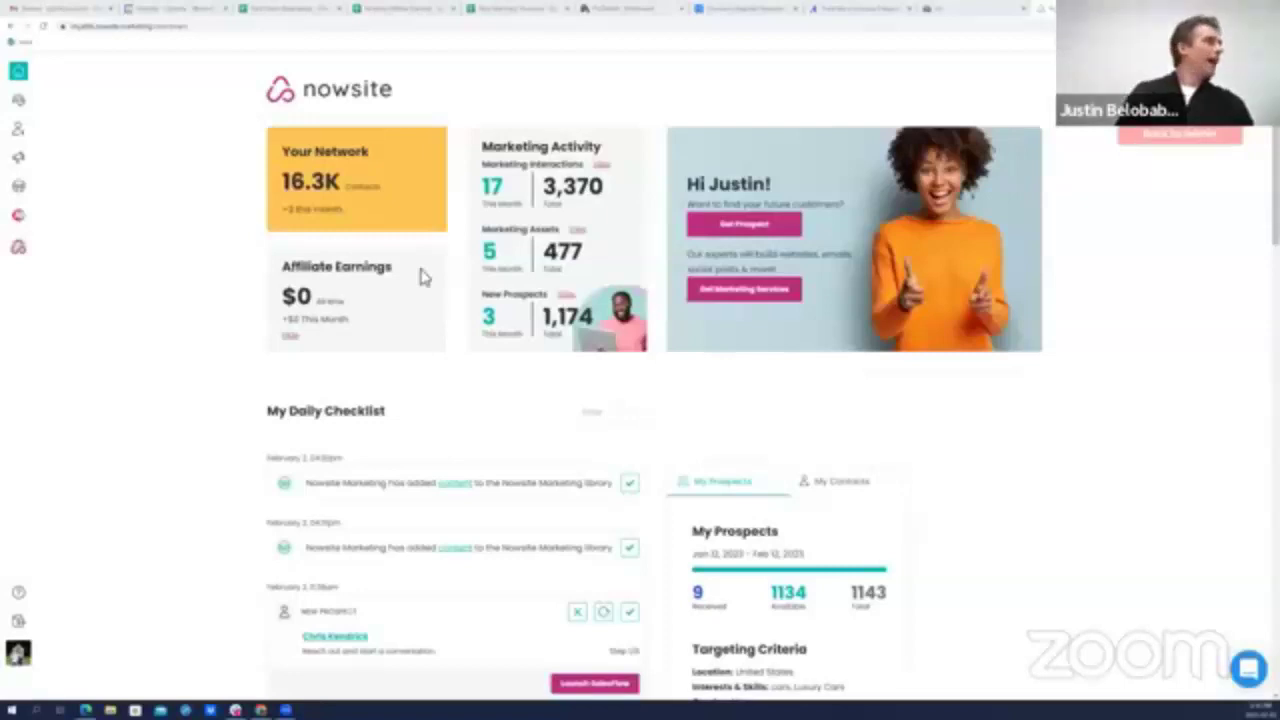
Ask the AI assistant for a friendly name for a London online marketing business, getting 'London Market Makers'
left_click(20, 218)
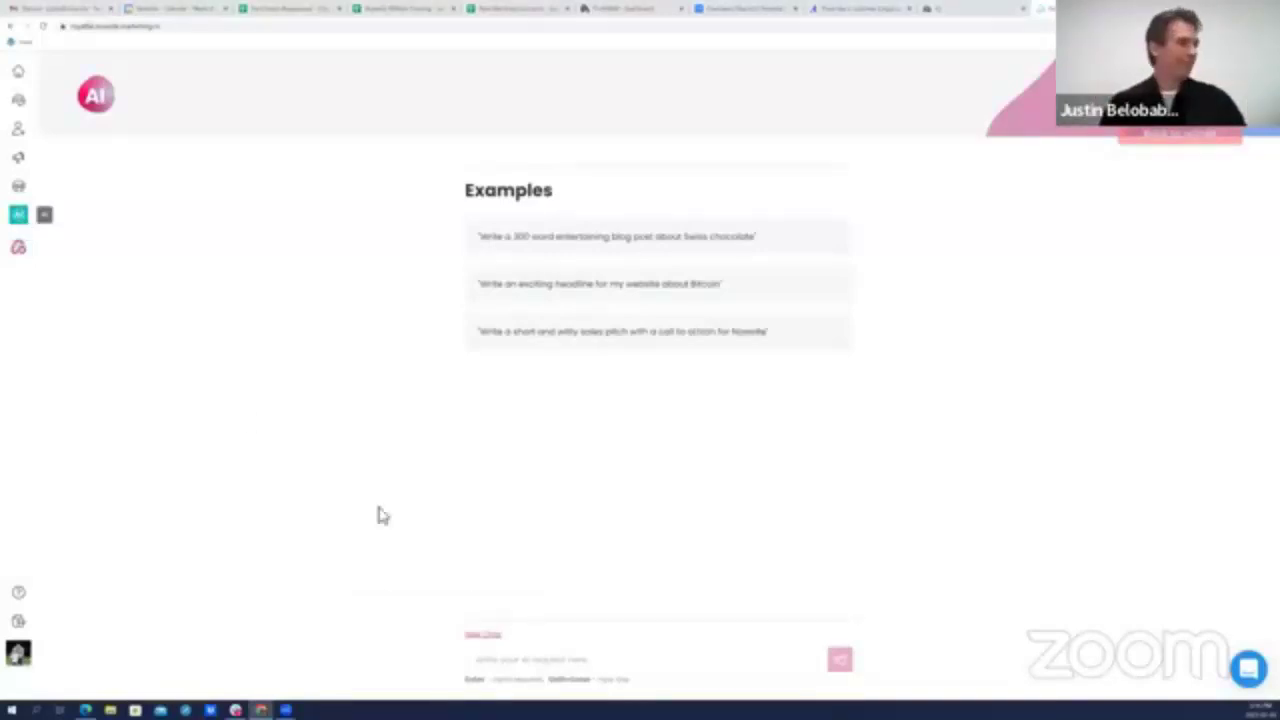
left_click(538, 668)
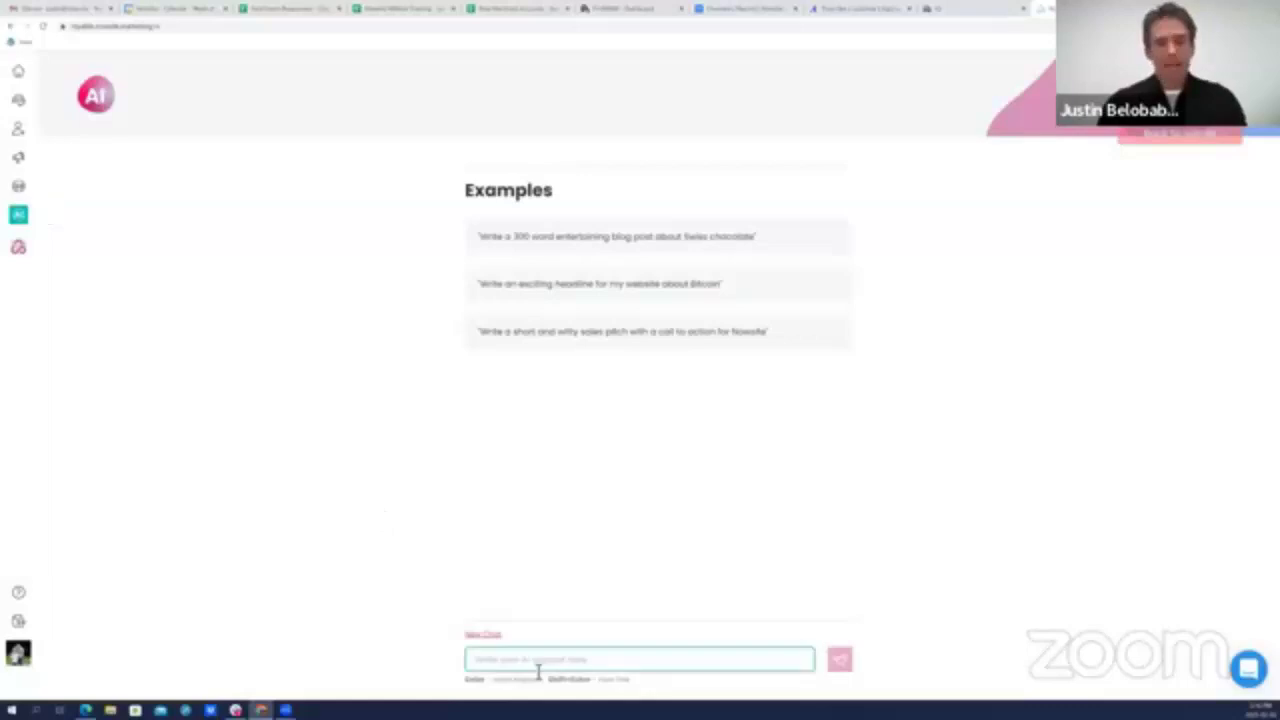
type("Hel")
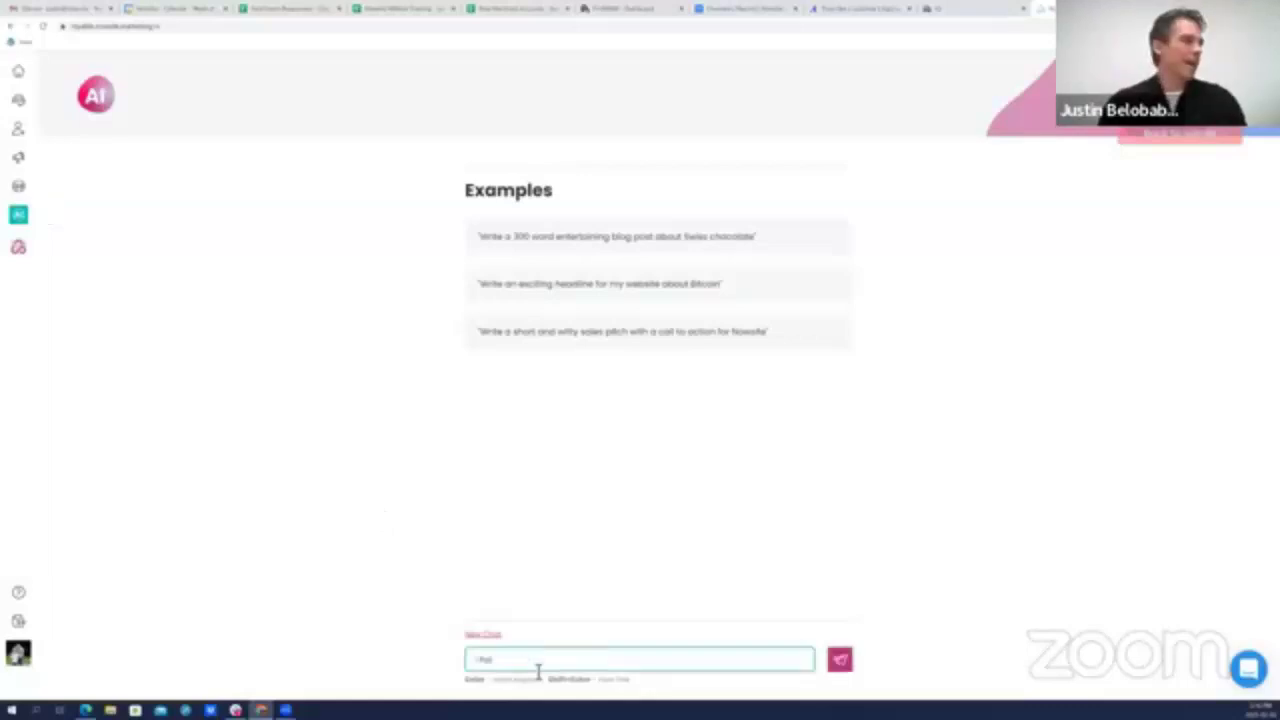
type("ve an online m")
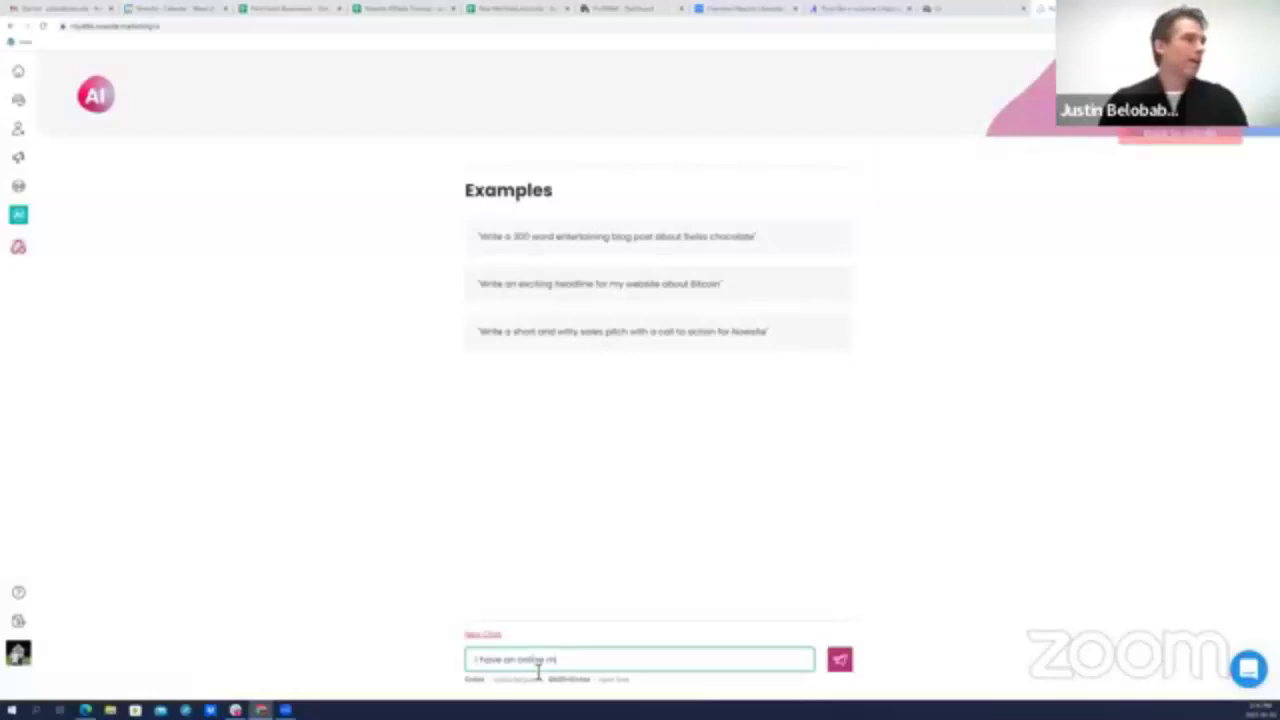
type("arketing busines")
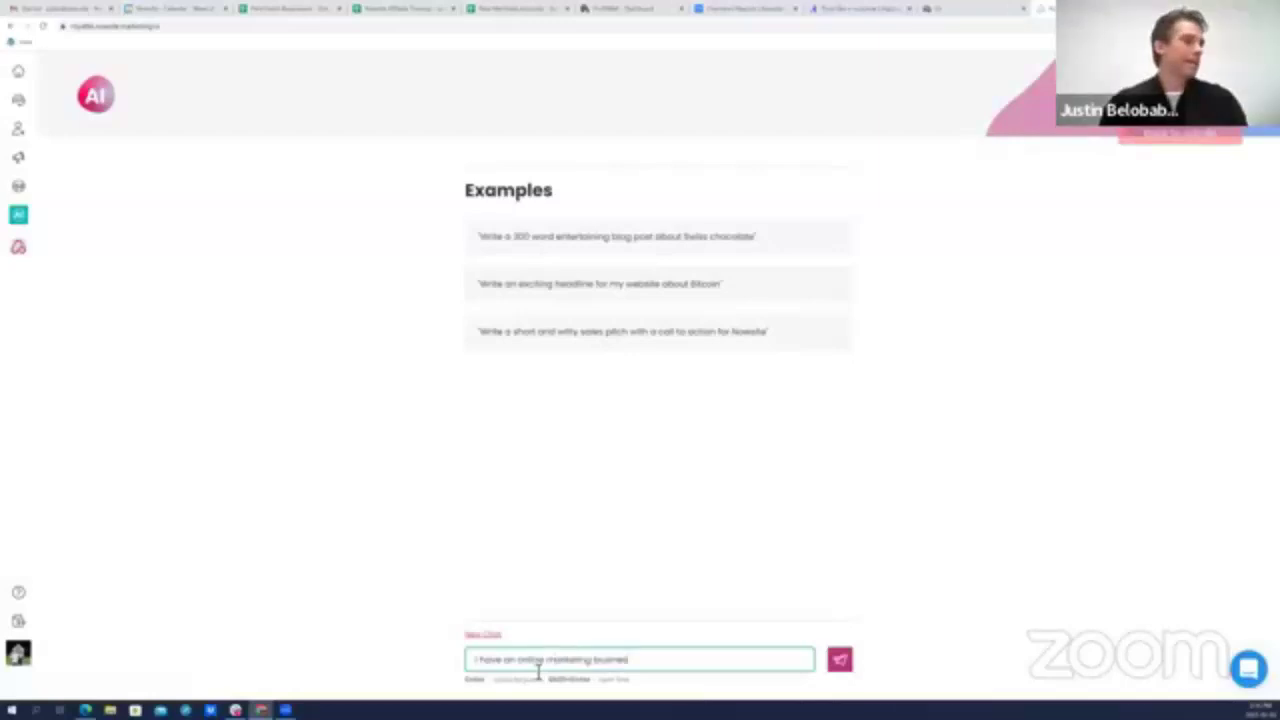
type("s in")
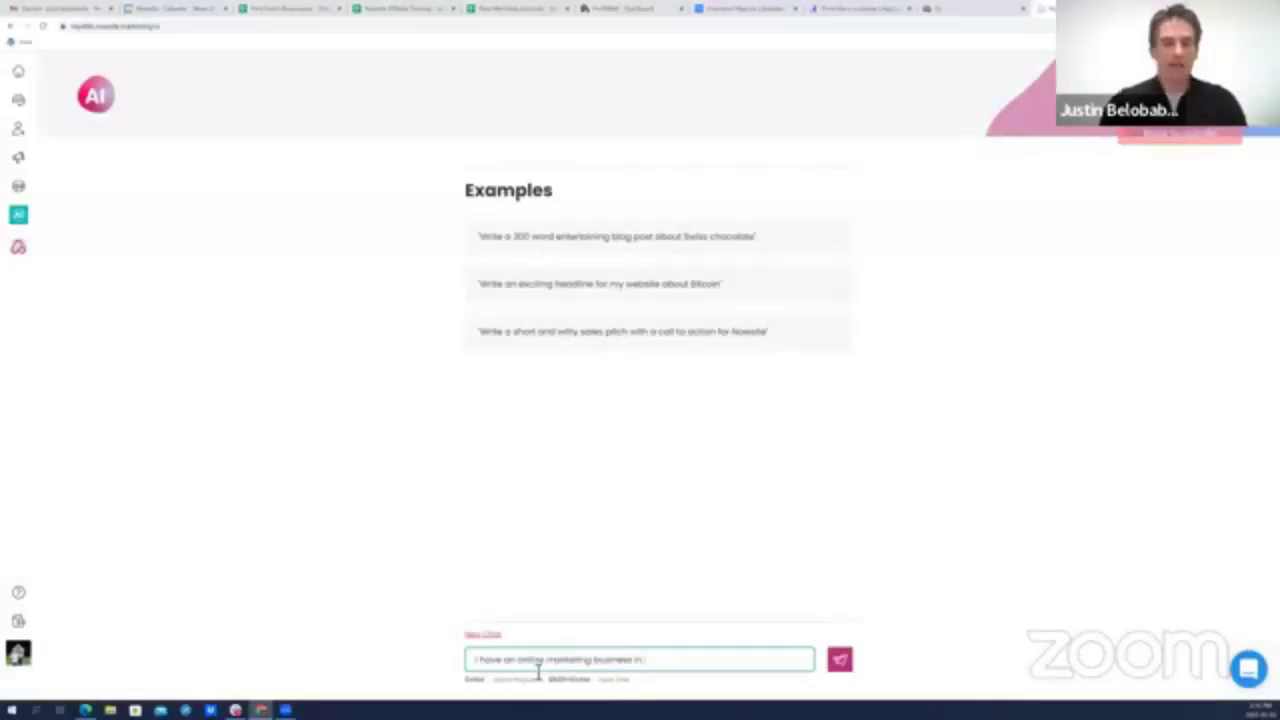
type(" London")
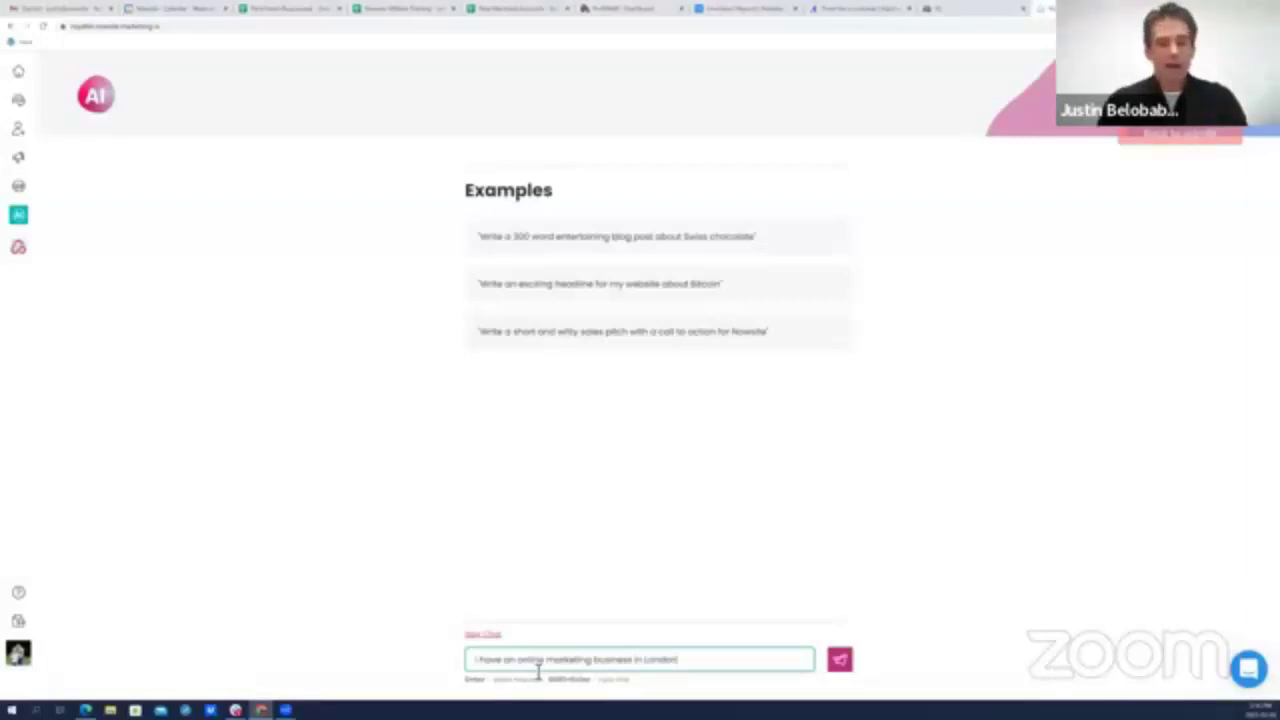
type(". please")
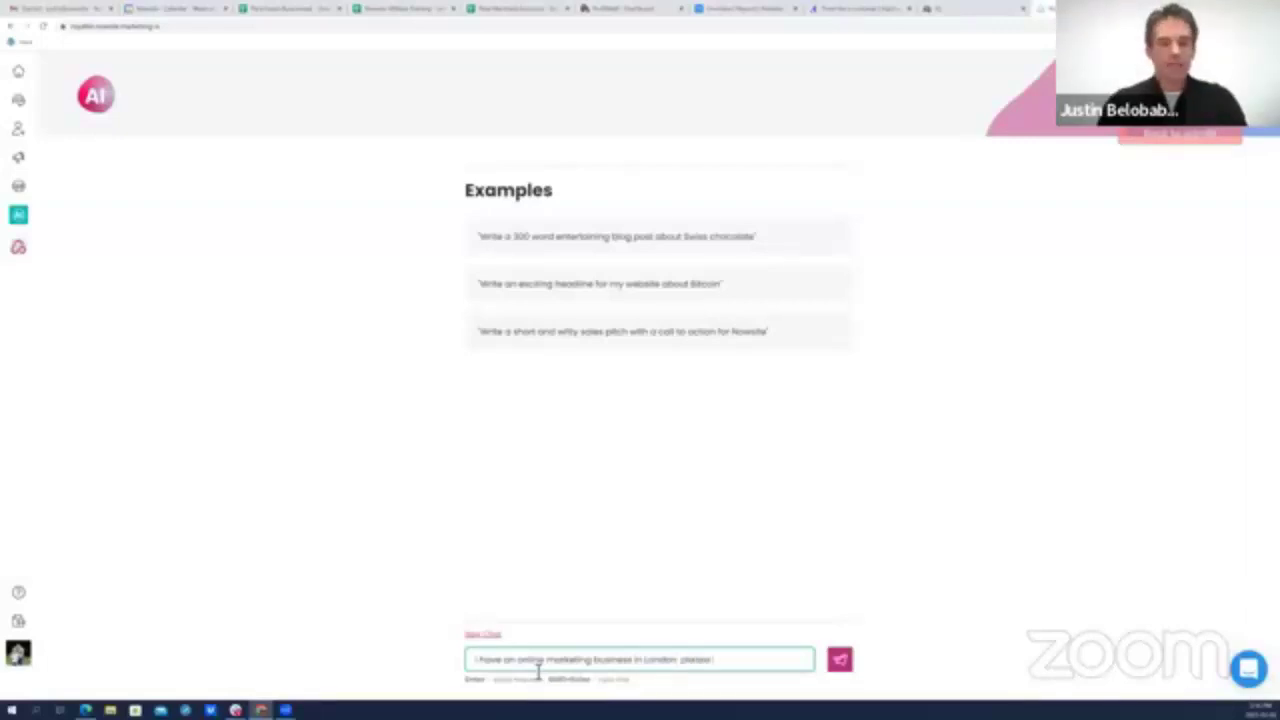
type(" suggest a")
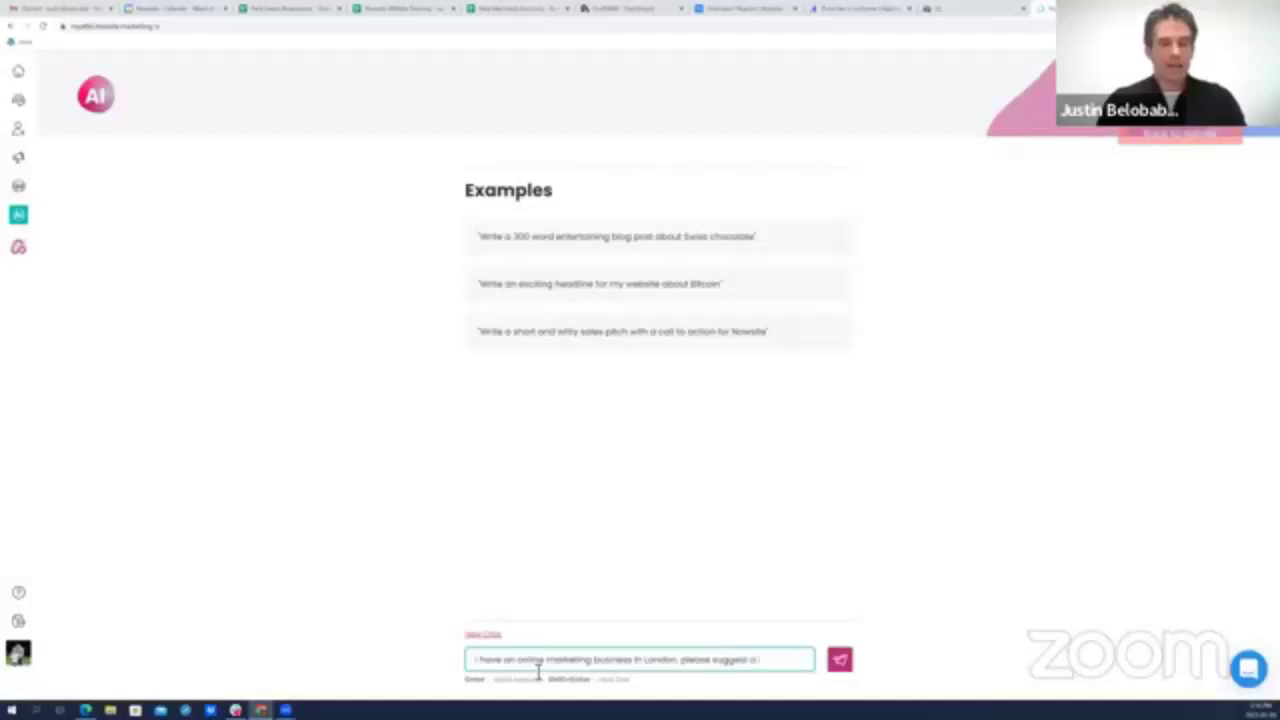
type(" friendly")
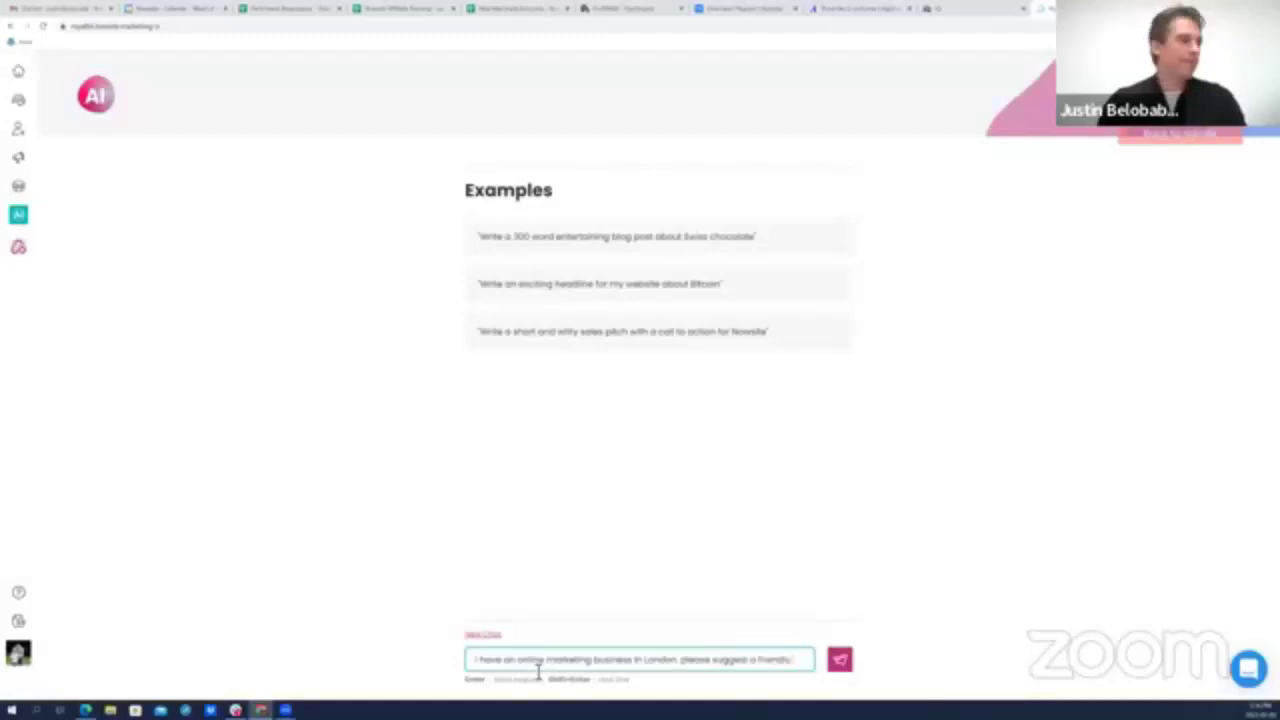
type(" name for that bus")
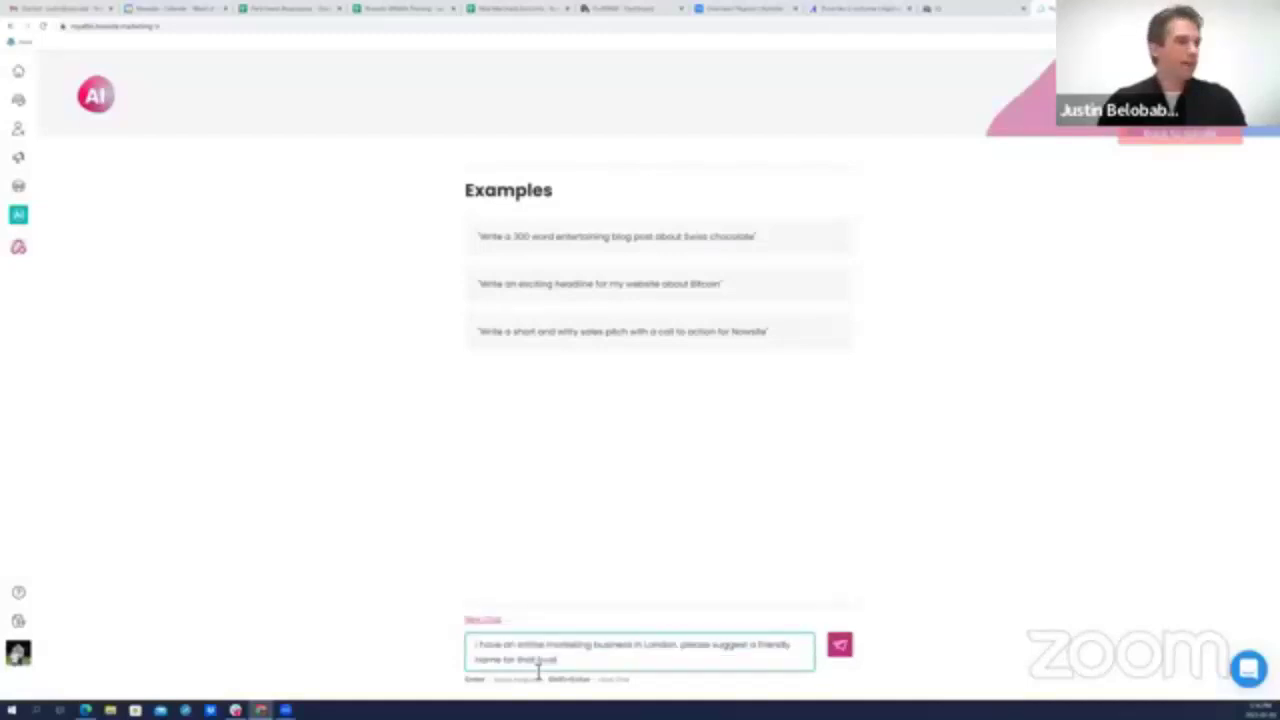
key("BackSpace")
key("BackSpace")
key("BackSpace")
key("BackSpace")
key("BackSpace")
key("BackSpace")
key("BackSpace")
key("BackSpace")
type("my bu")
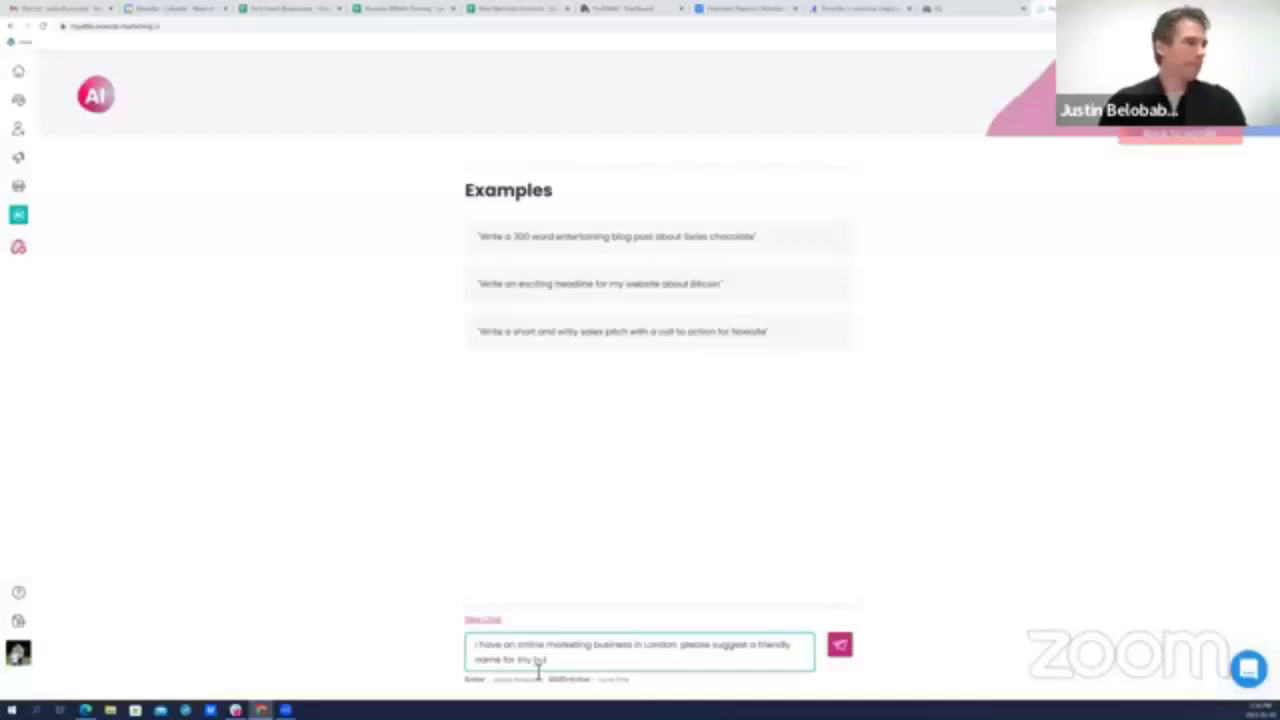
type("siness")
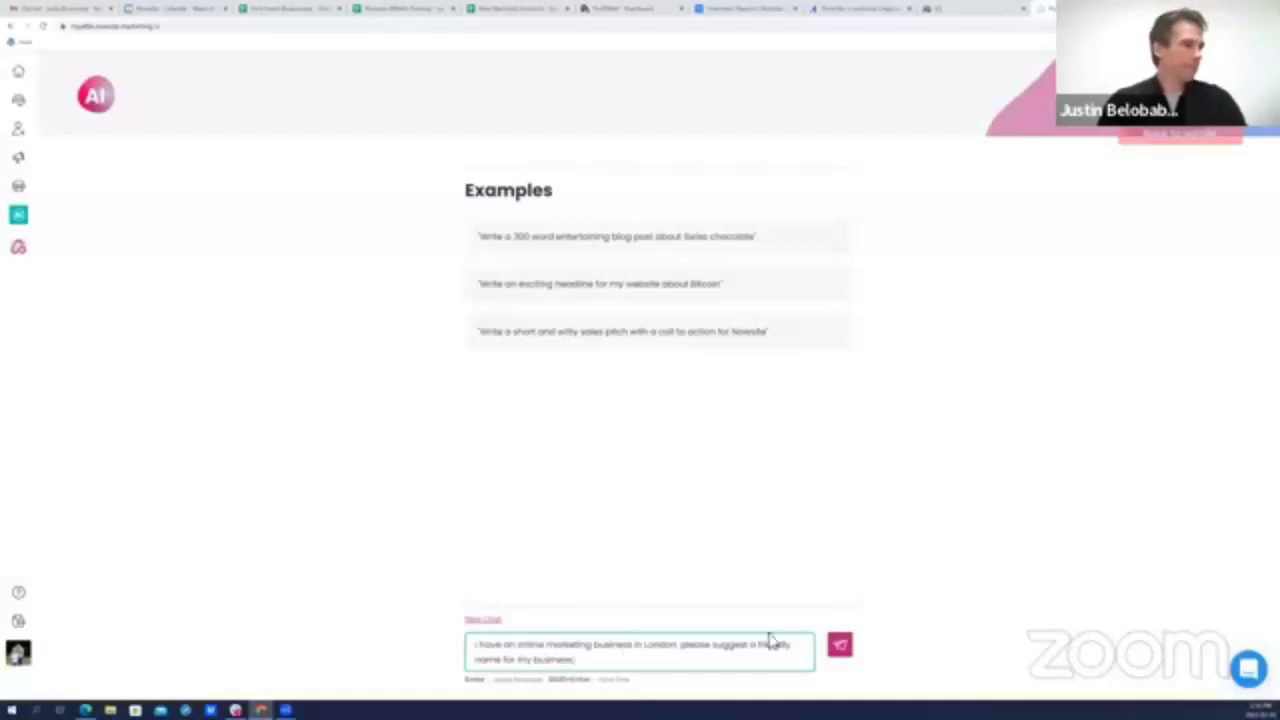
left_click(836, 648)
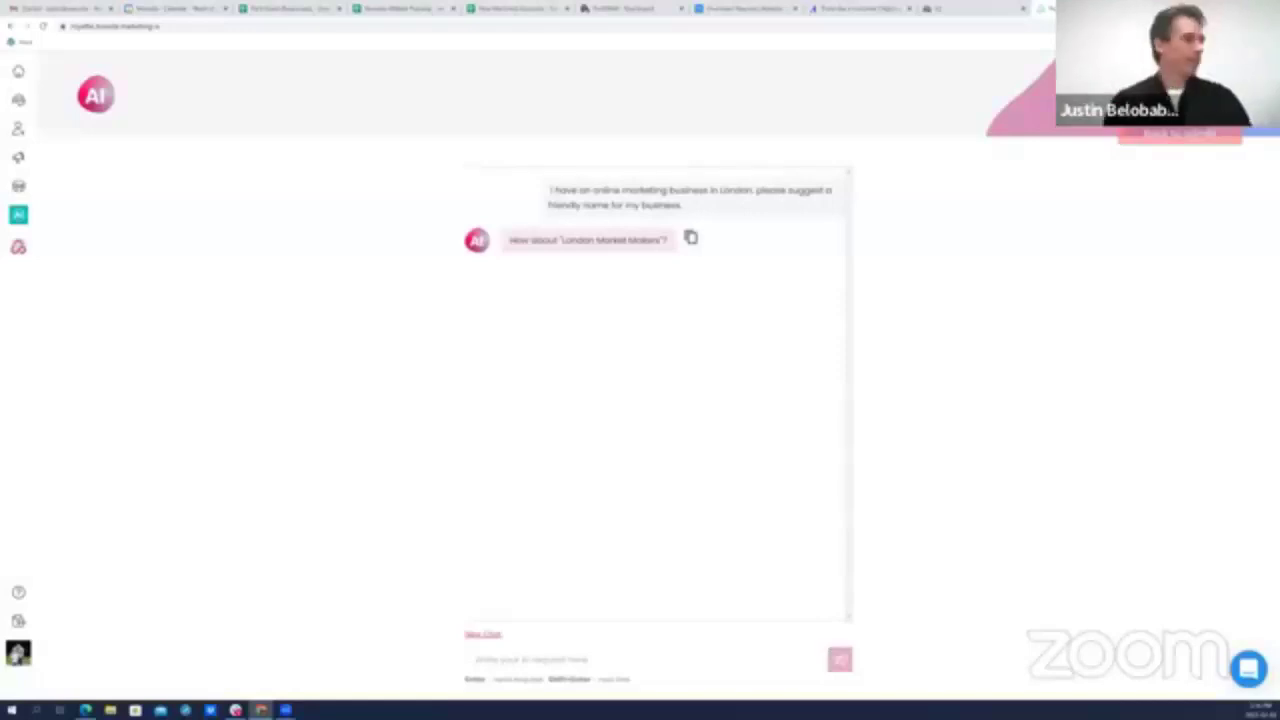
Ask the AI for a slogan, getting 'Making the Market in London - Get On Board!'
left_click(586, 668)
type("a")
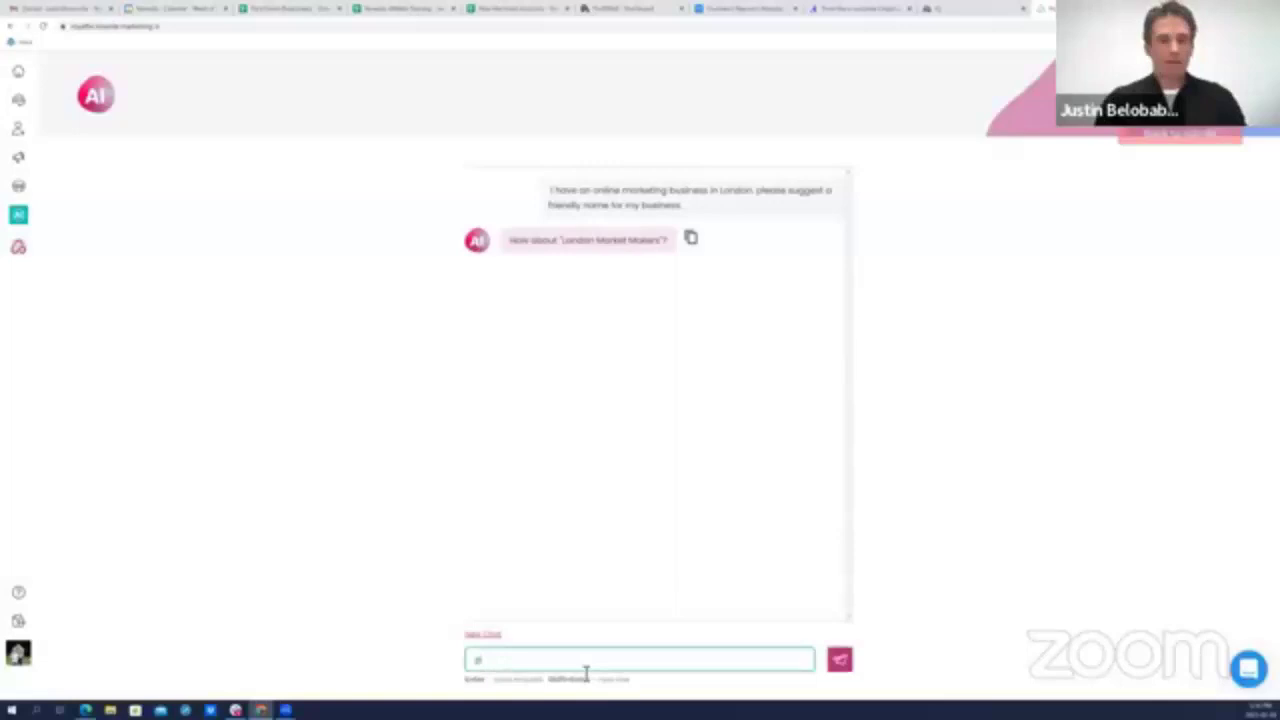
type("ol")
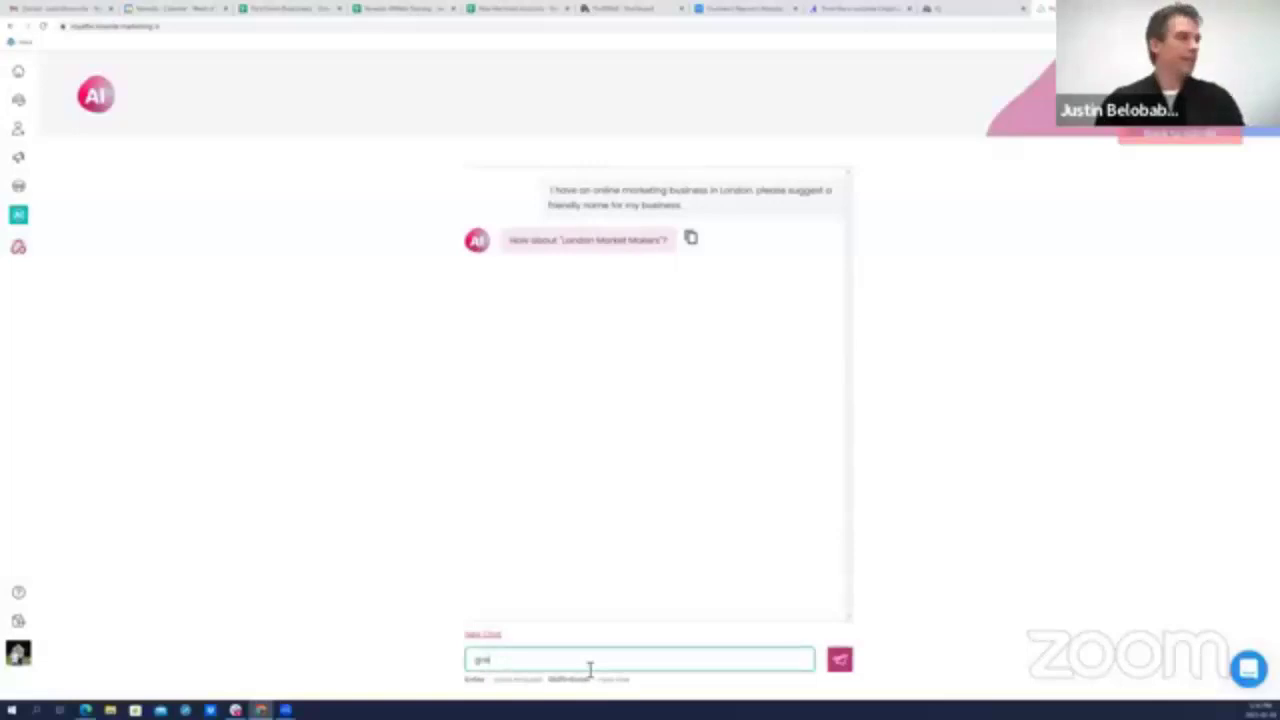
type("at, please suggest a s")
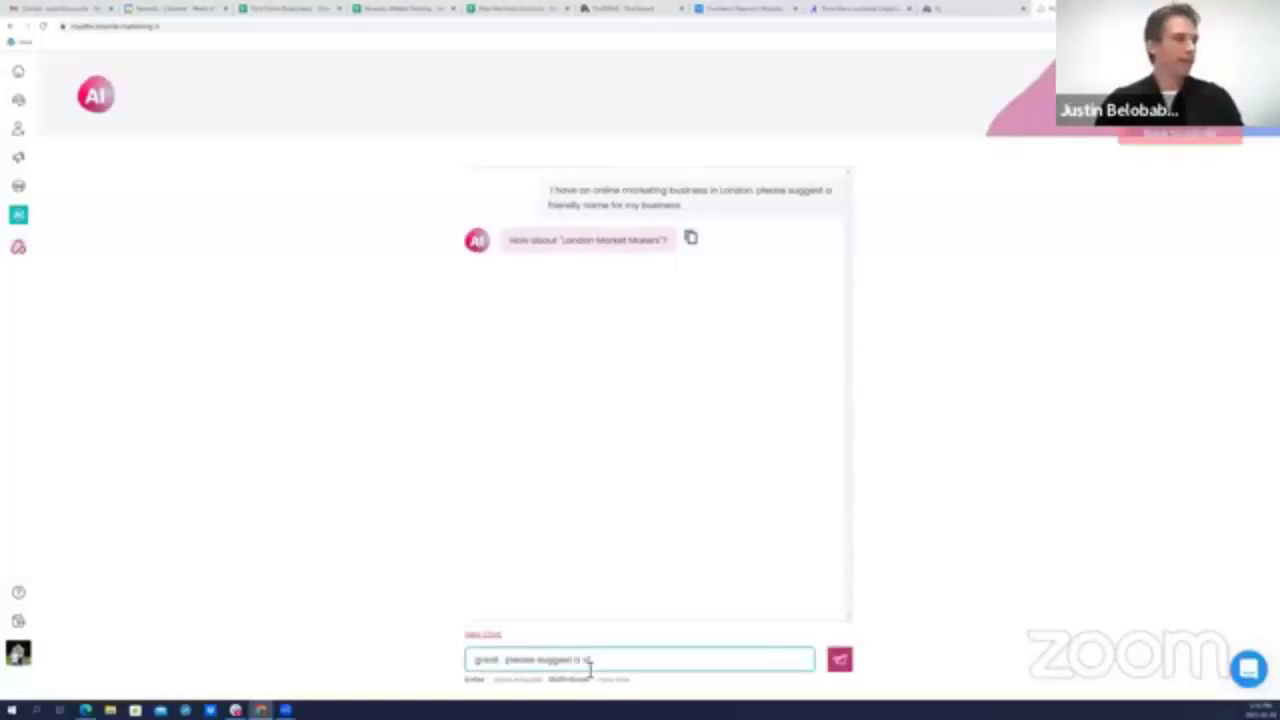
type("logan.")
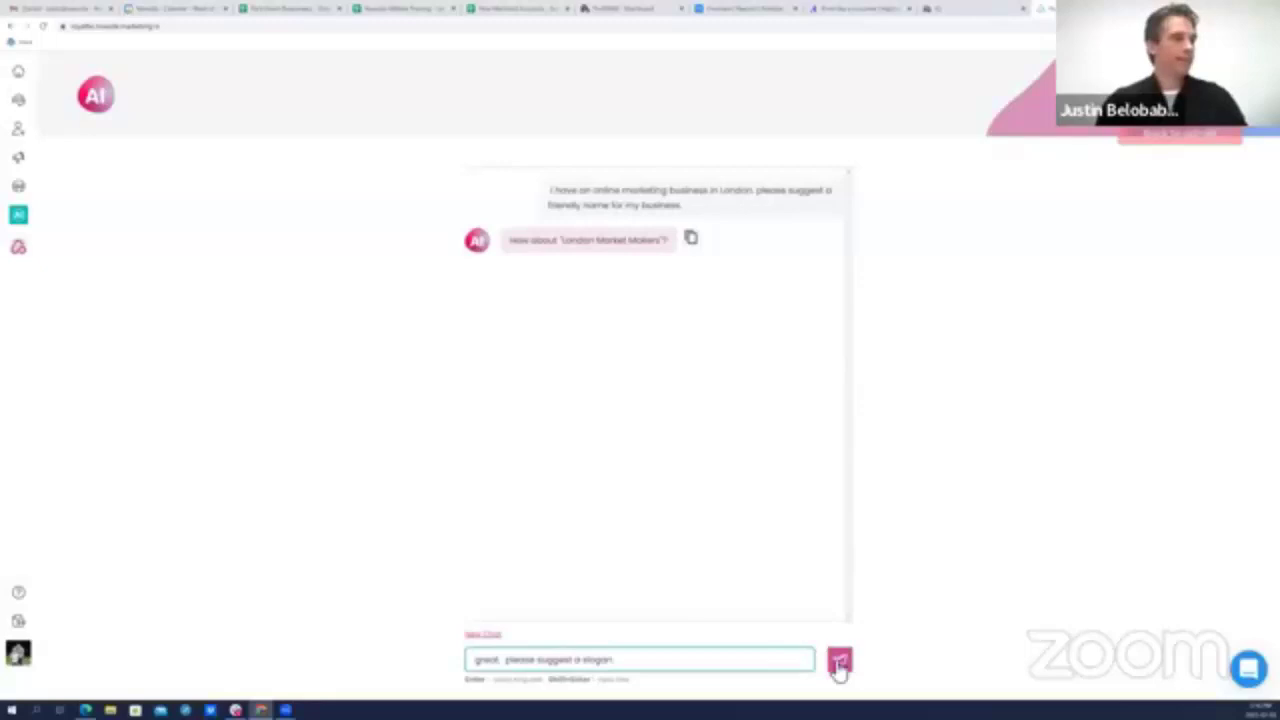
left_click(840, 664)
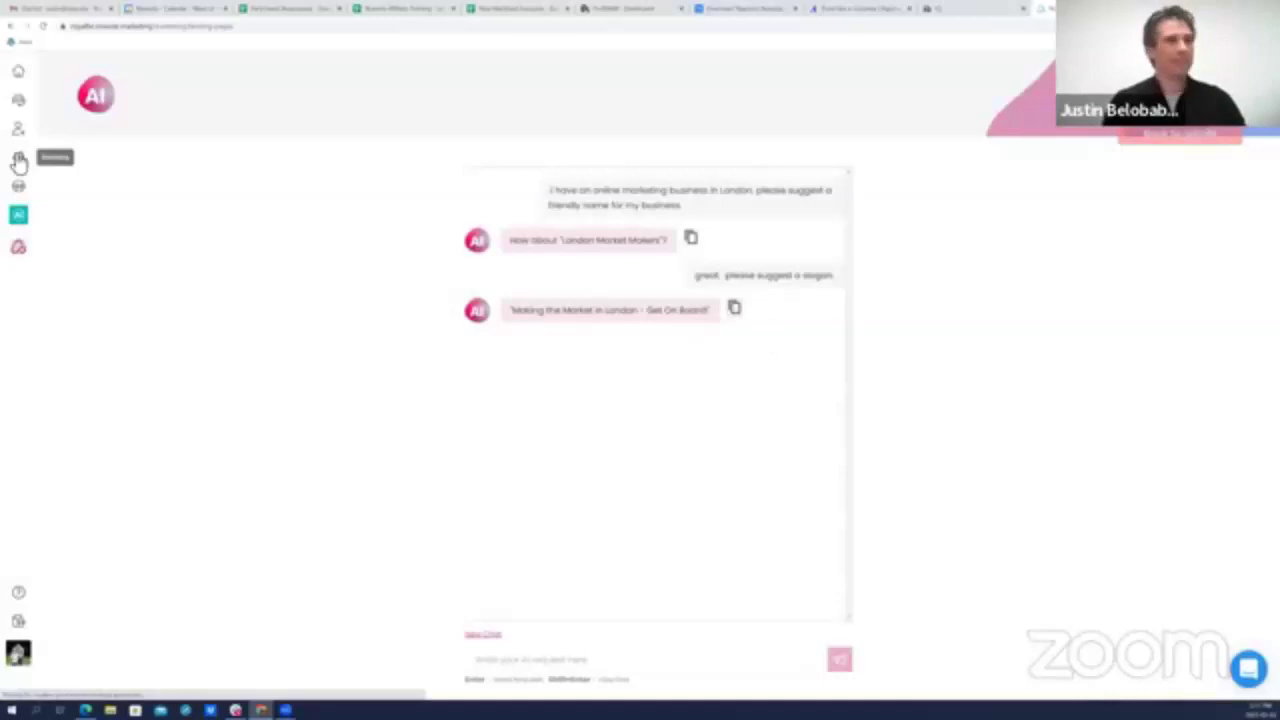
Open the Demo template from the marketing websites list and select its hero headline for editing
left_click(18, 160)
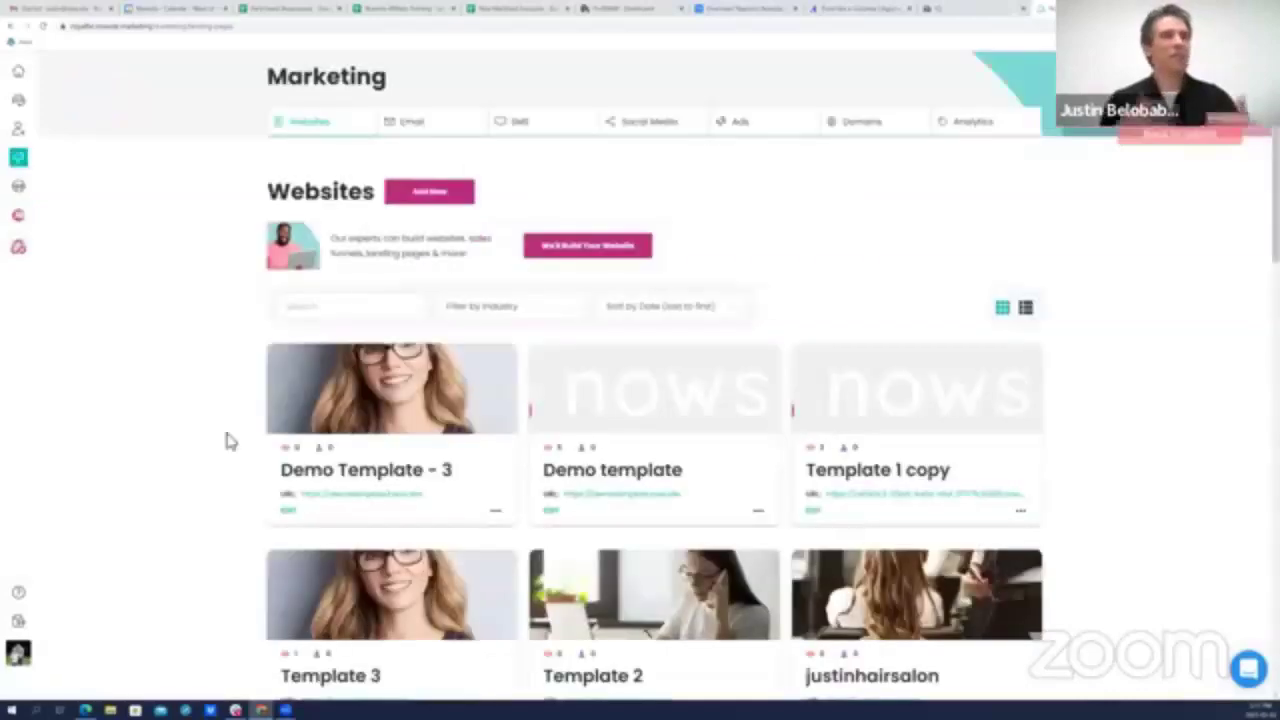
left_click(550, 510)
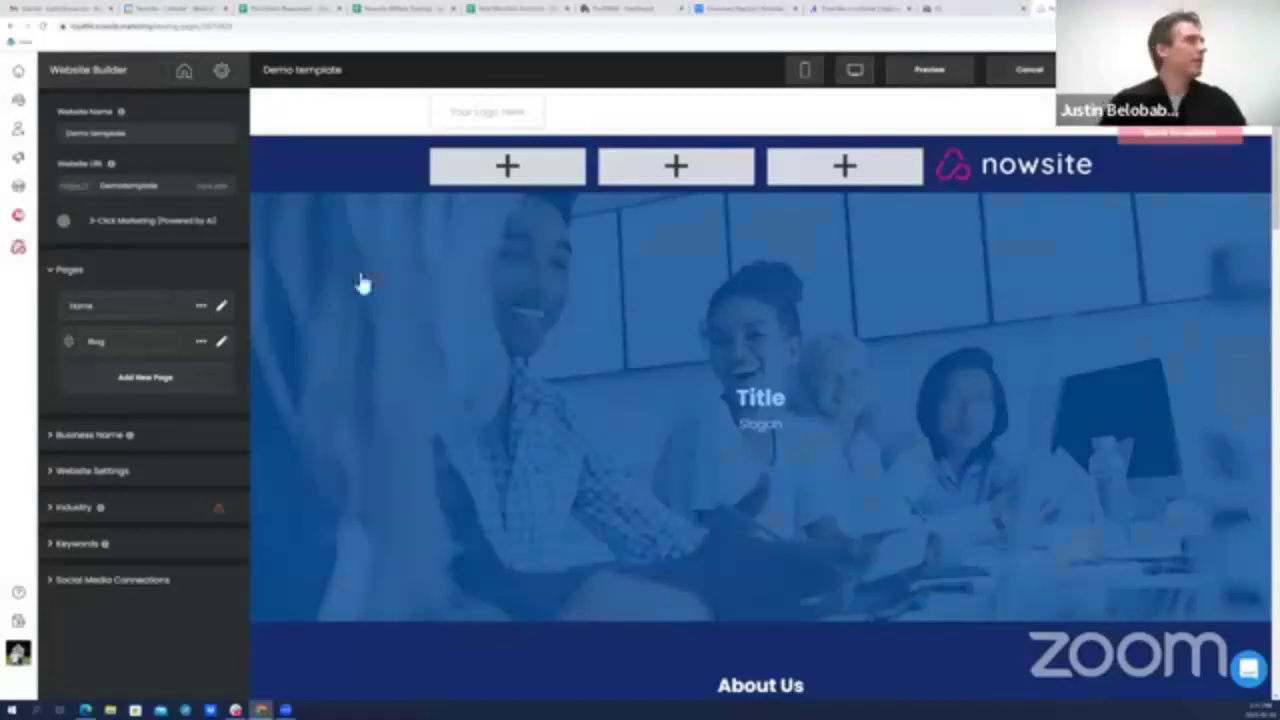
left_click(680, 401)
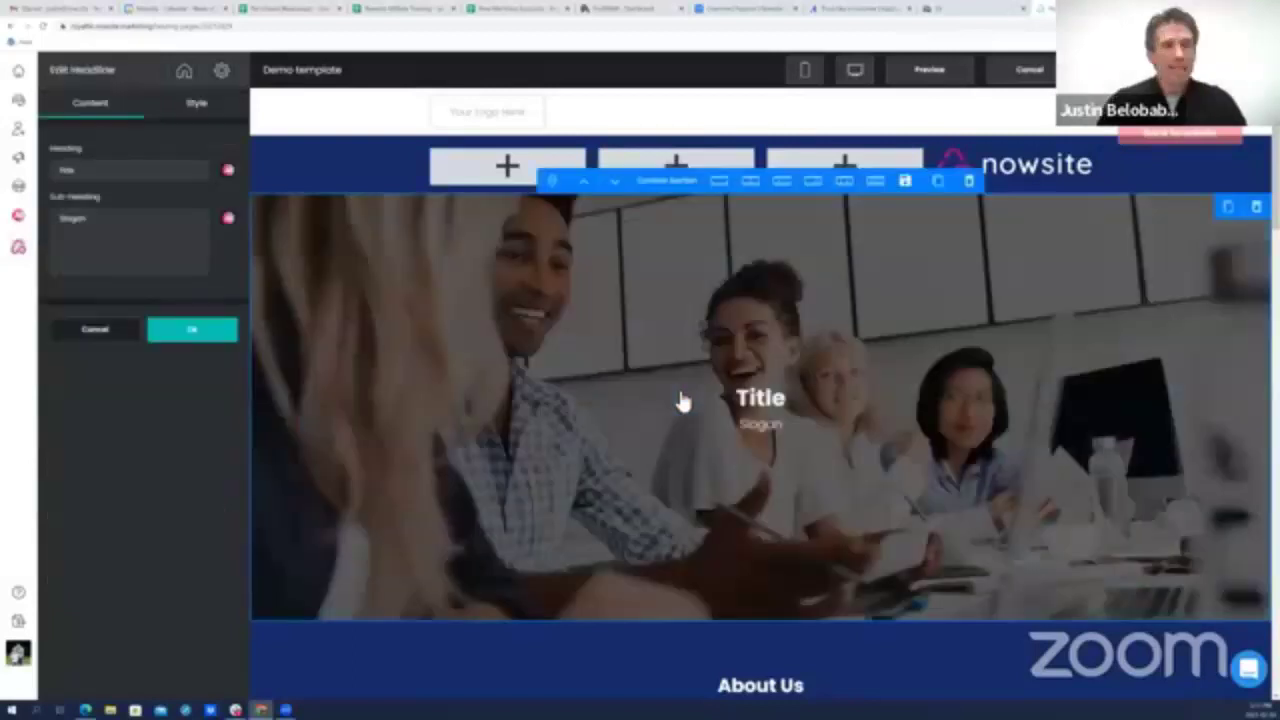
Have the AI write the hero heading 'Online Marketing Services in London: Growing Your Business with Digital Solutions'
left_click(228, 171)
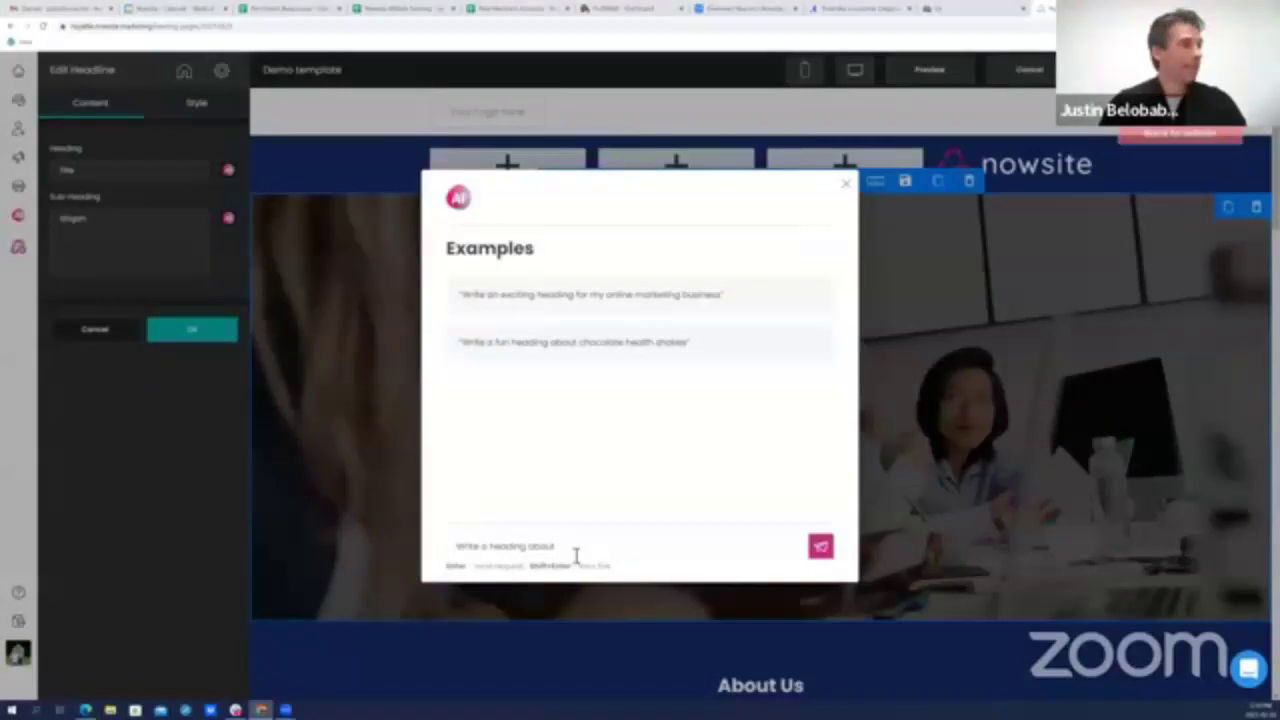
left_click(582, 548)
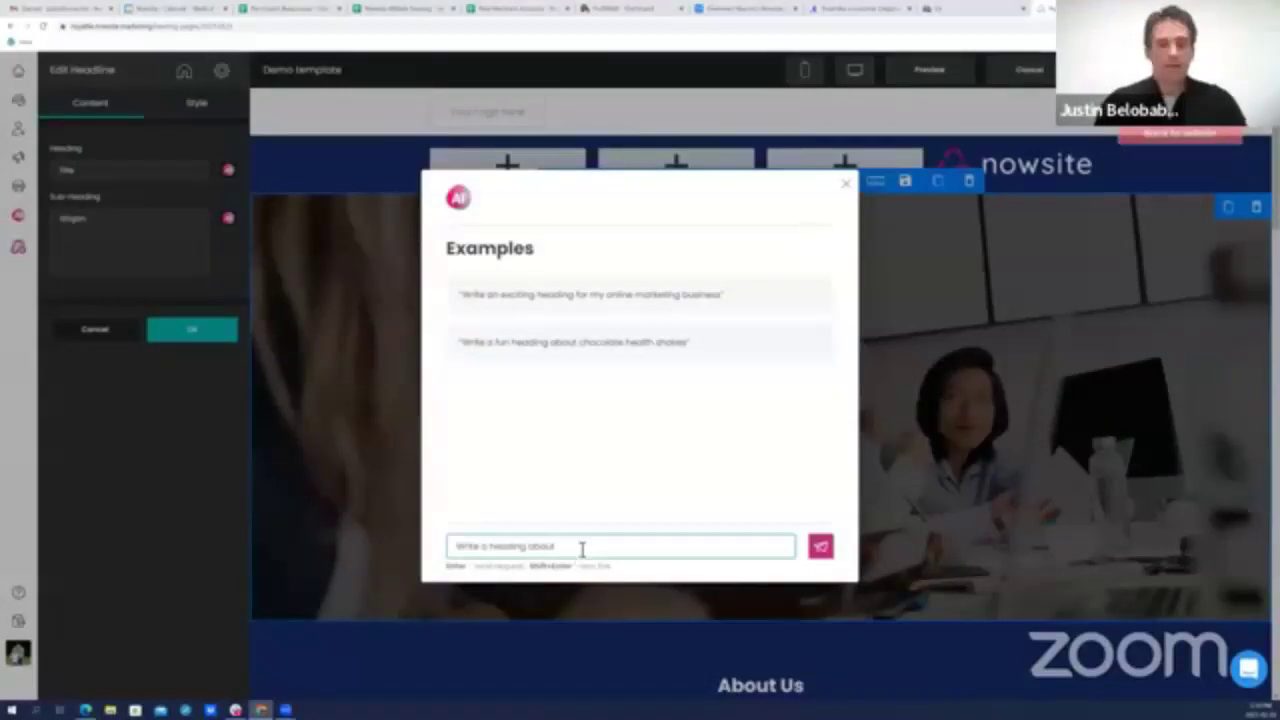
type("my online market")
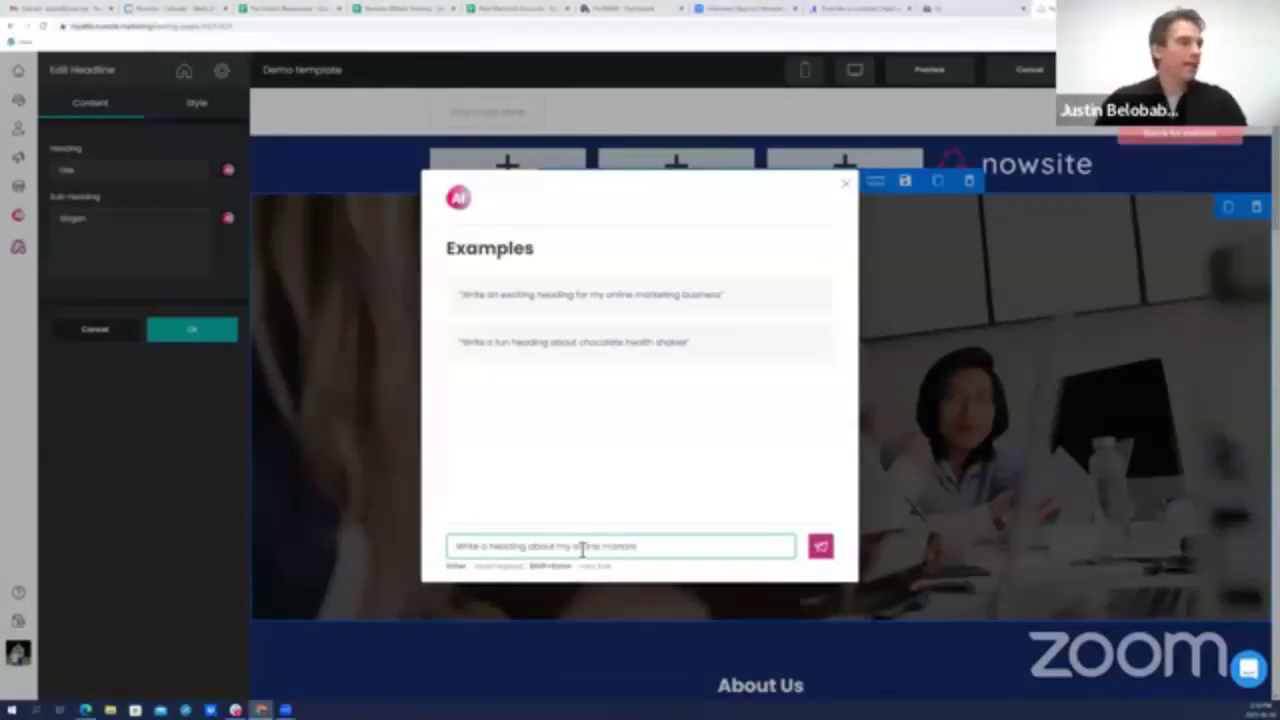
type("ing bus")
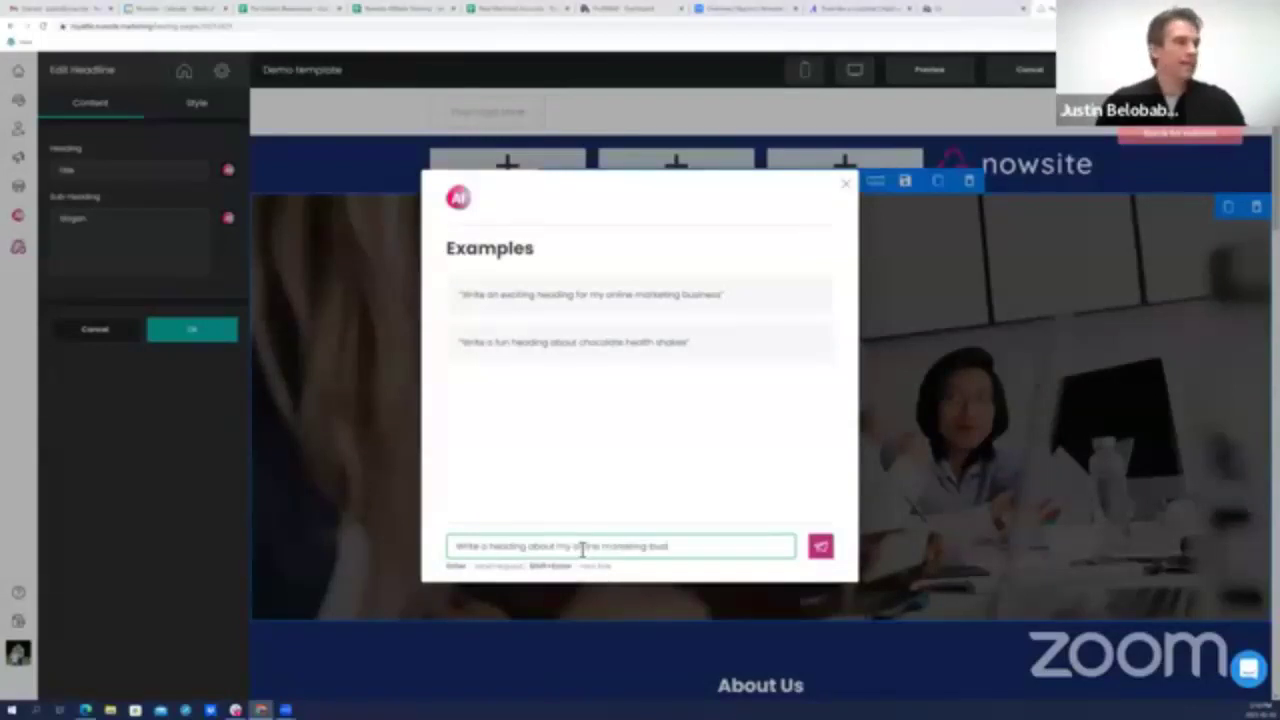
type("iness in London.")
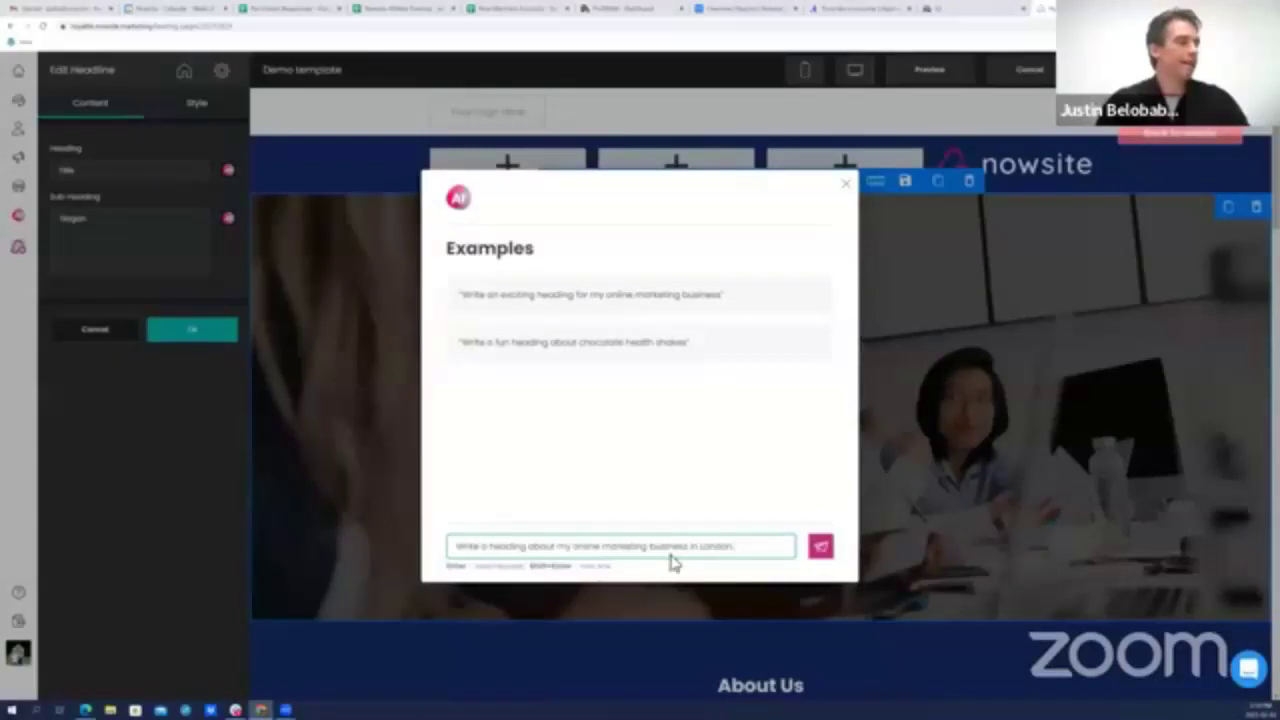
left_click(820, 548)
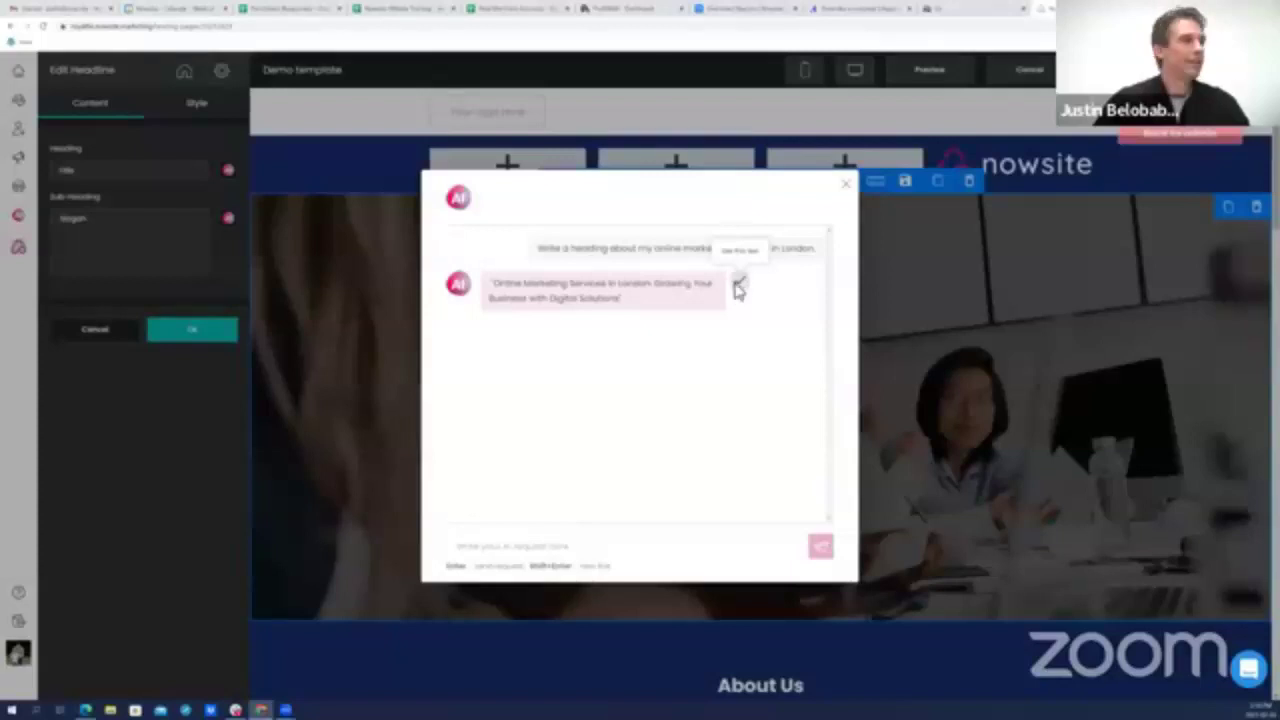
left_click(738, 288)
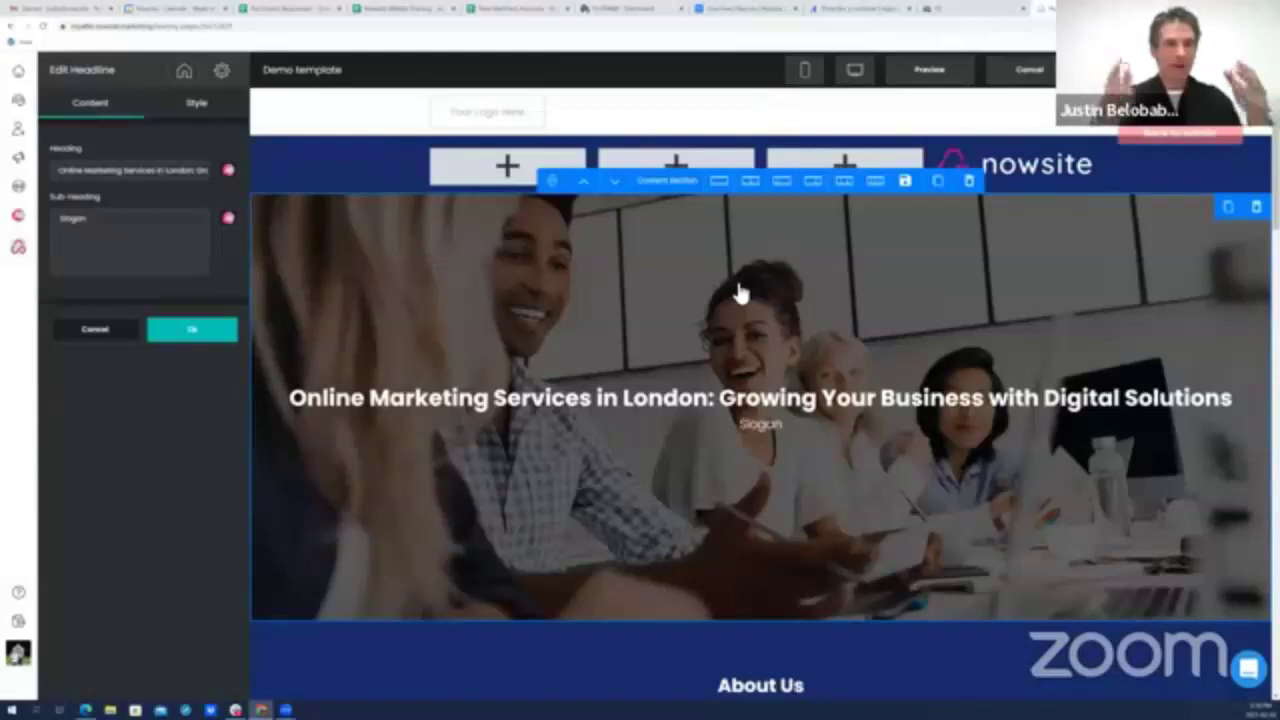
Generate the sub-heading from the services web development, SEO, online marketing and social media, and accept it
left_click(142, 226)
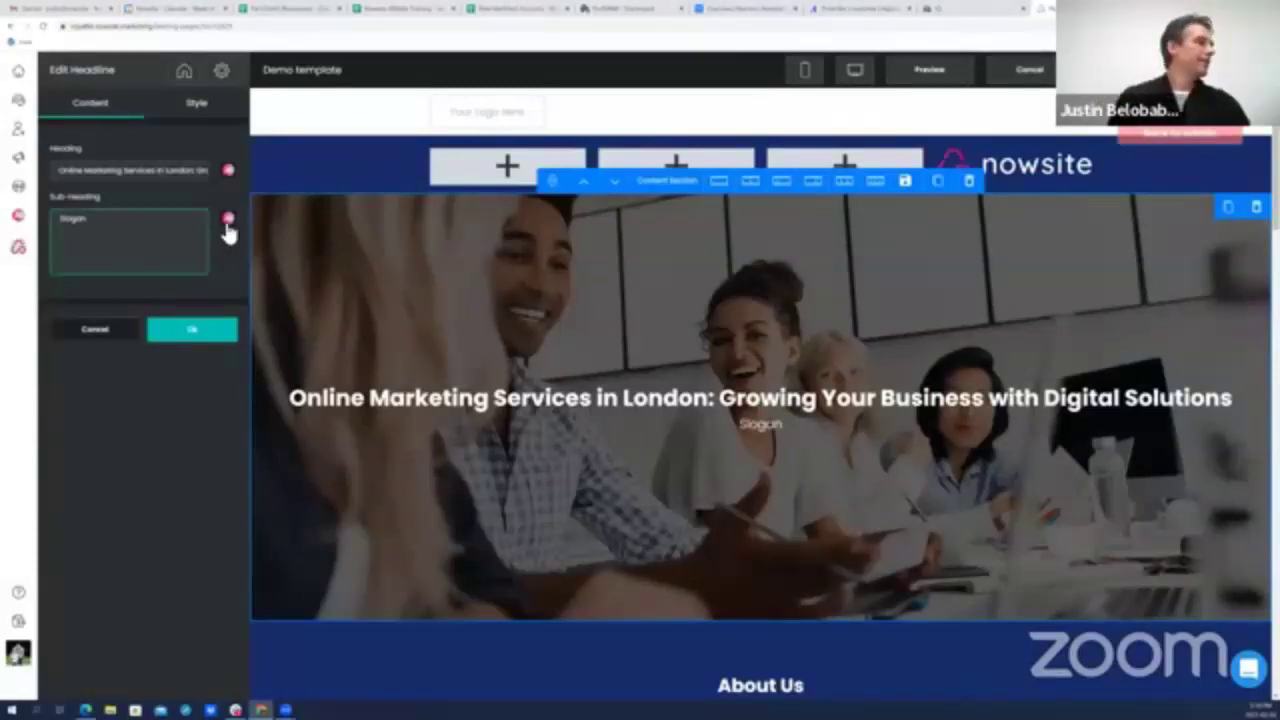
left_click(228, 220)
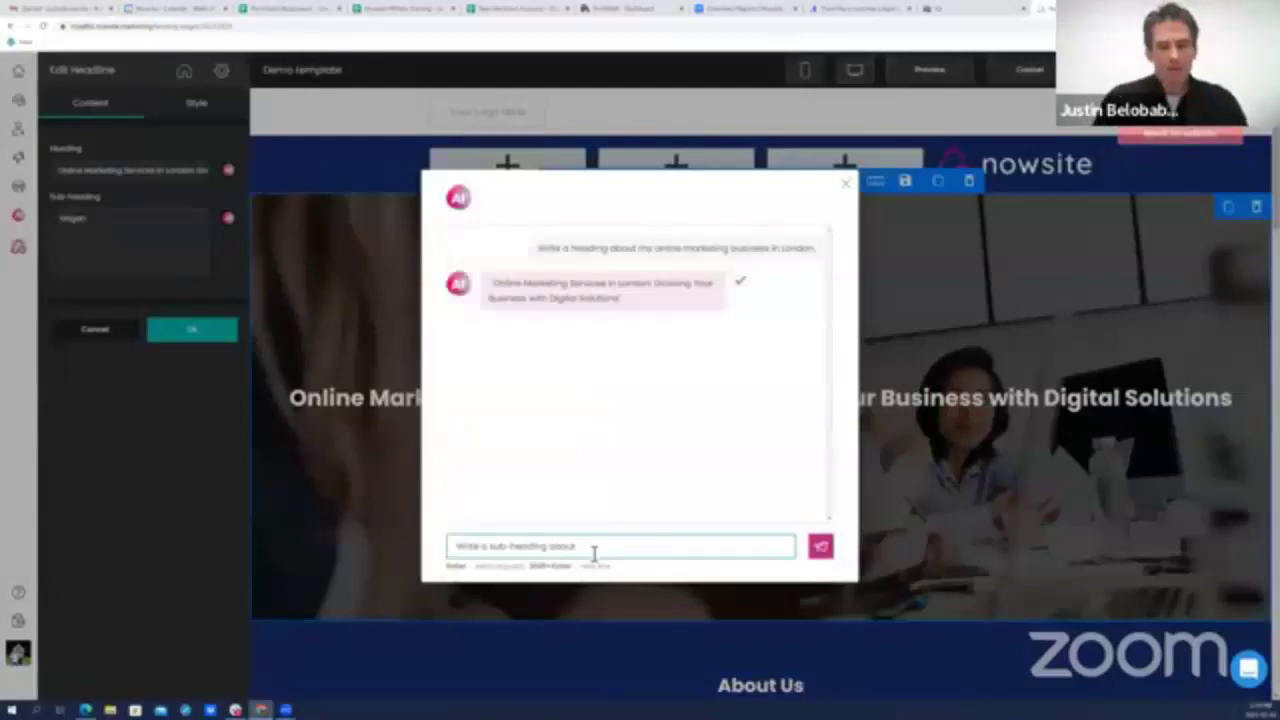
type("some of my")
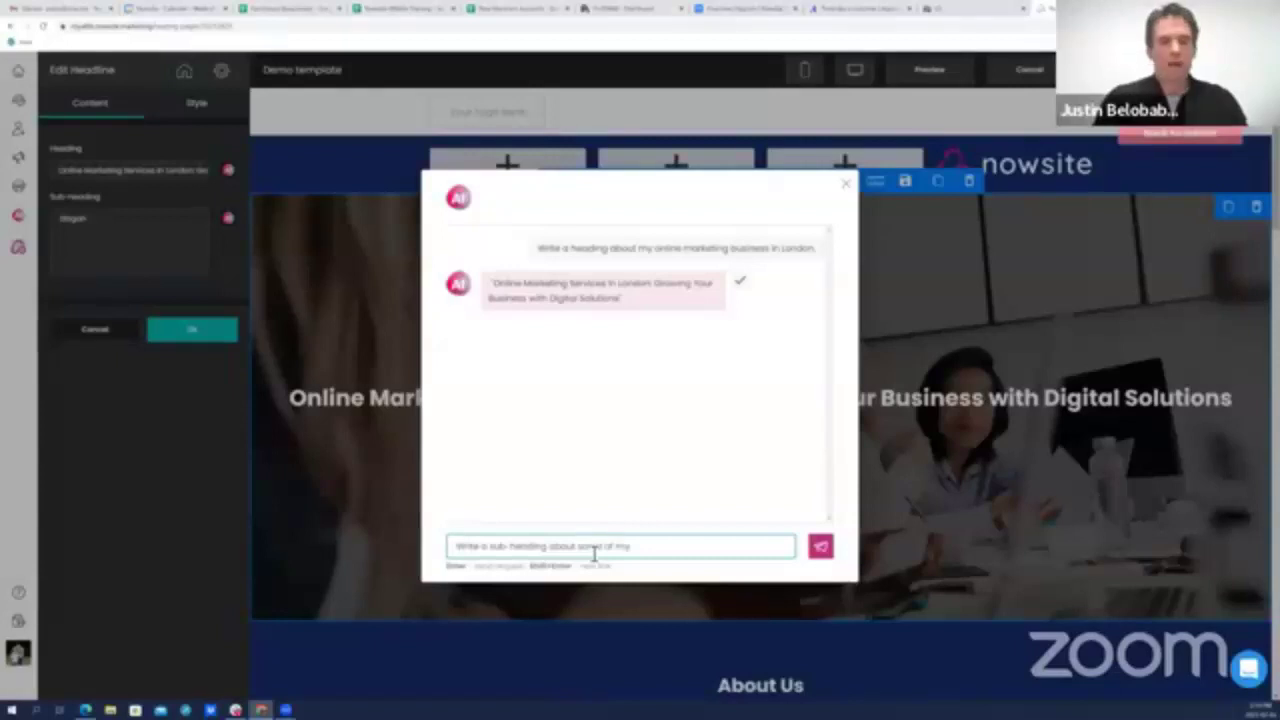
type(" services")
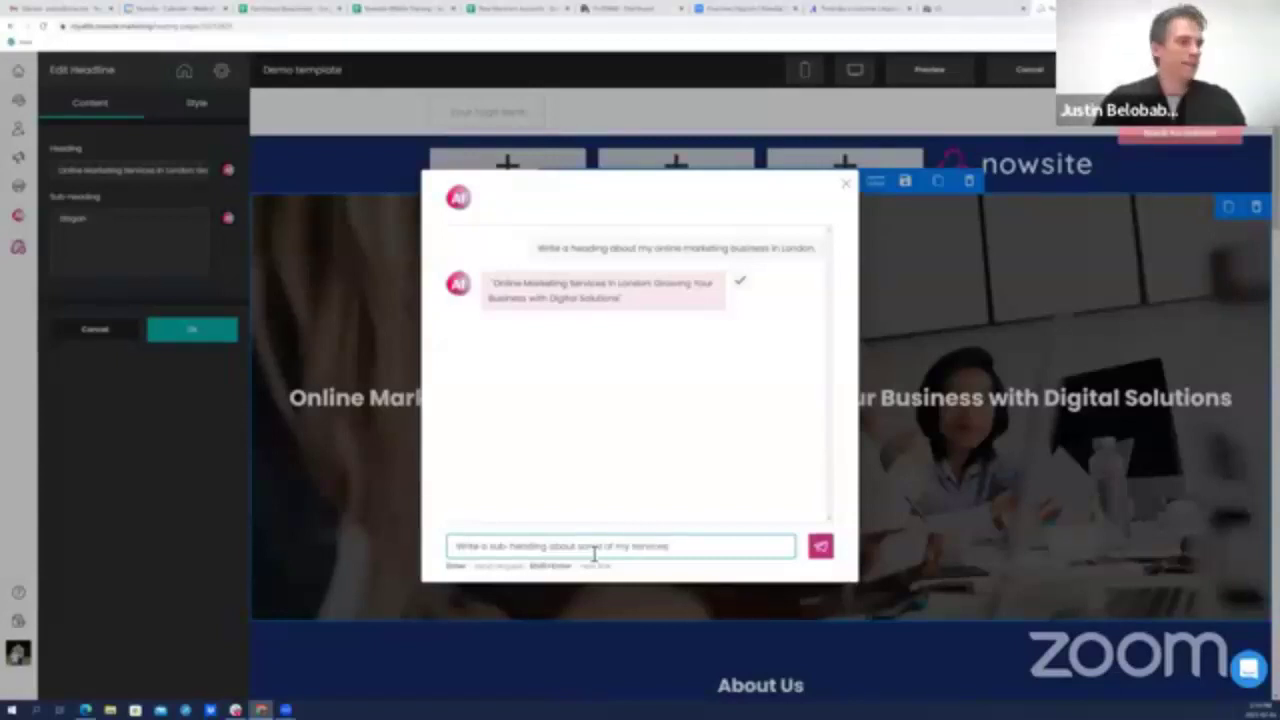
type(" in")
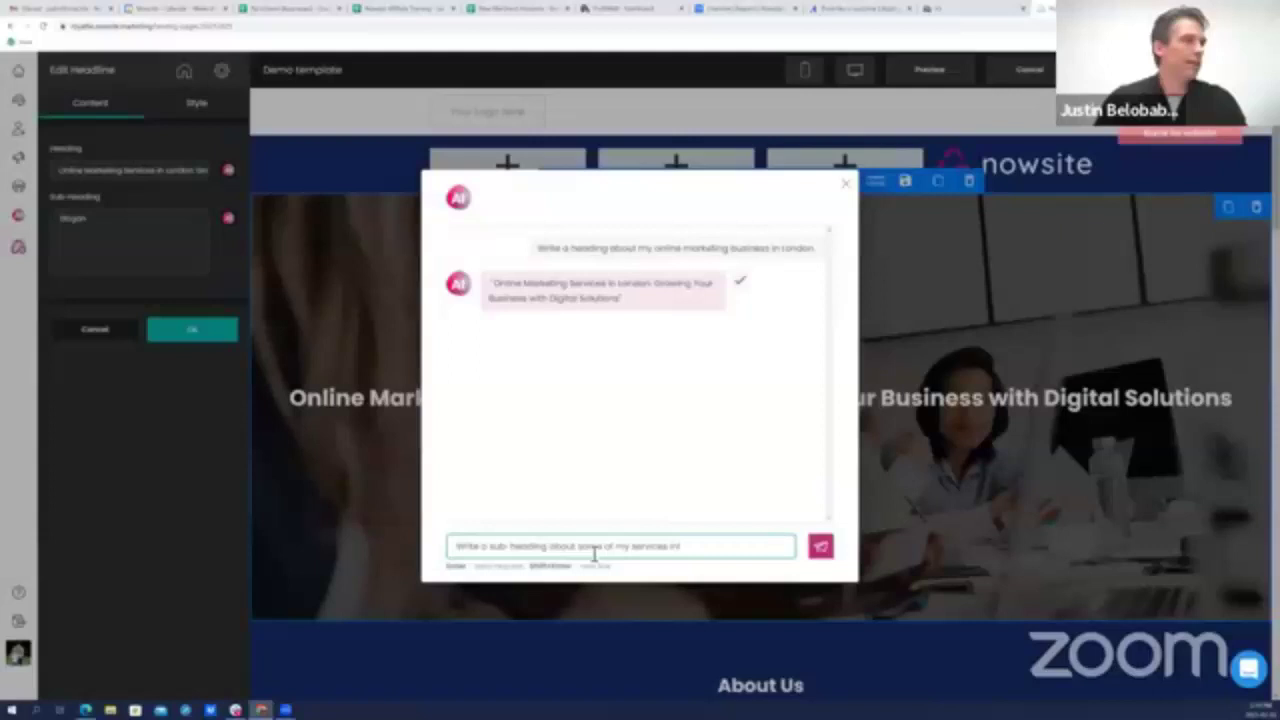
type("clud")
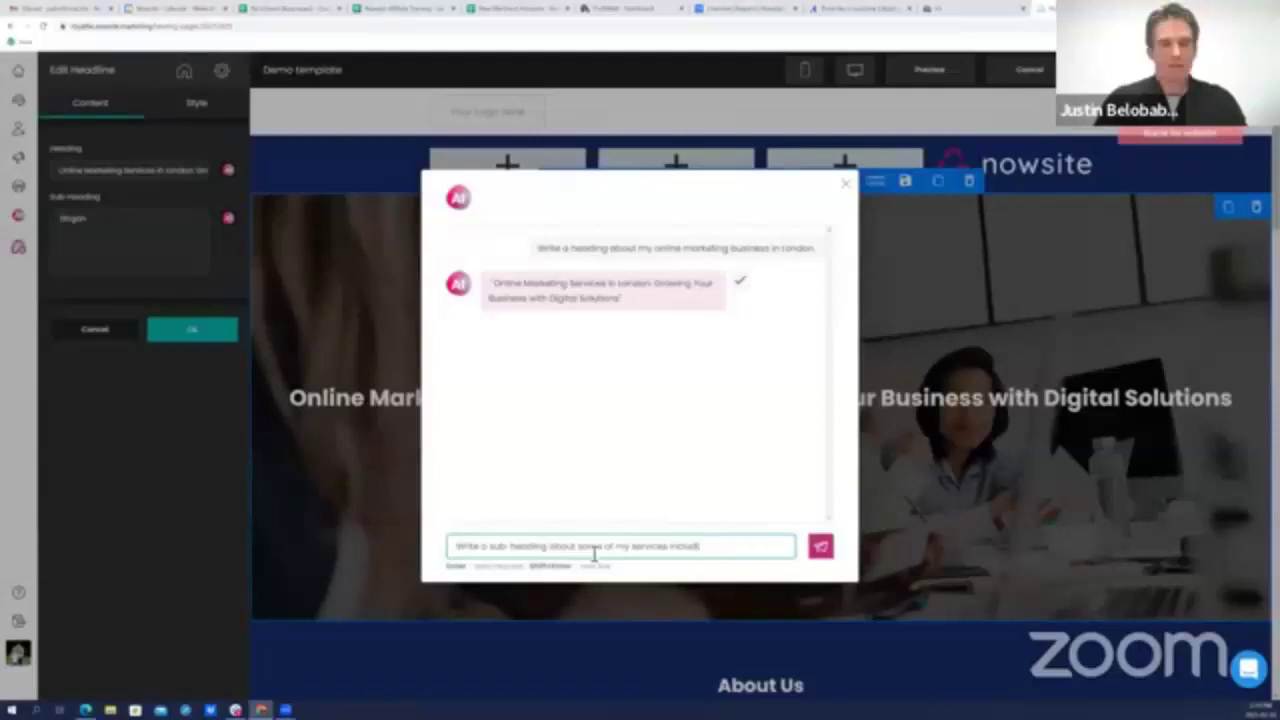
type("ing web develop")
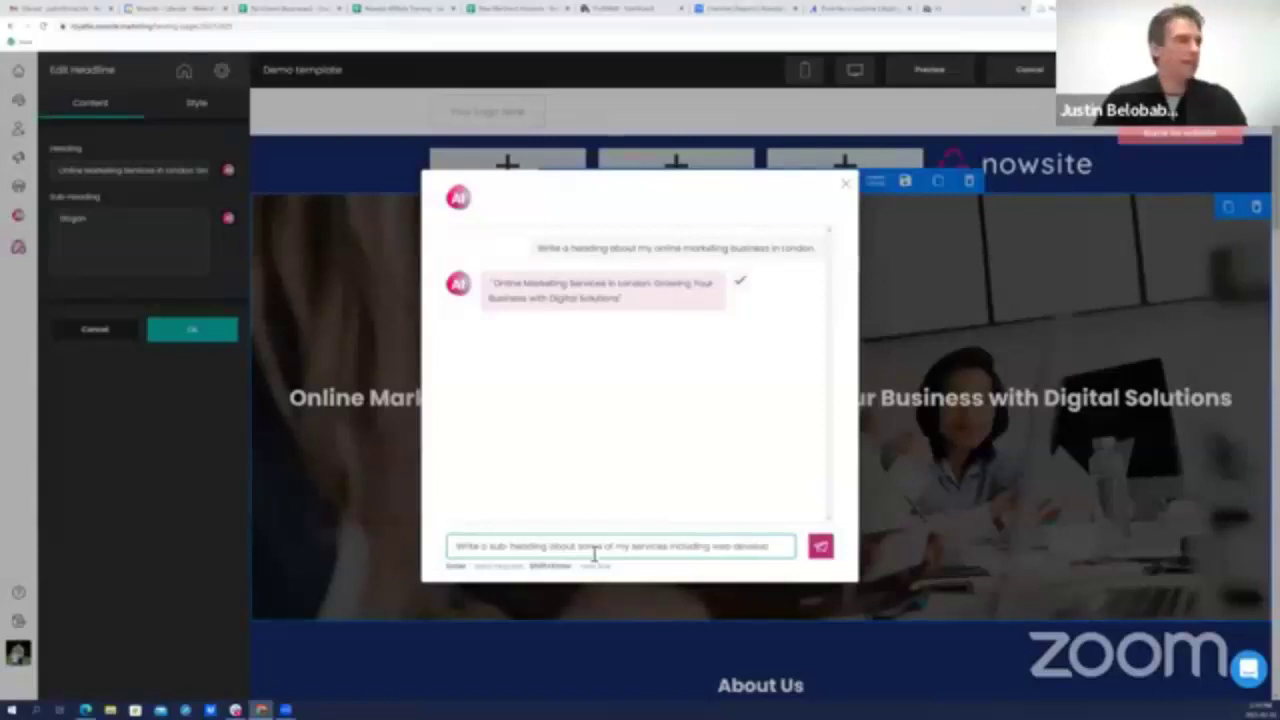
type("ment, SEO,")
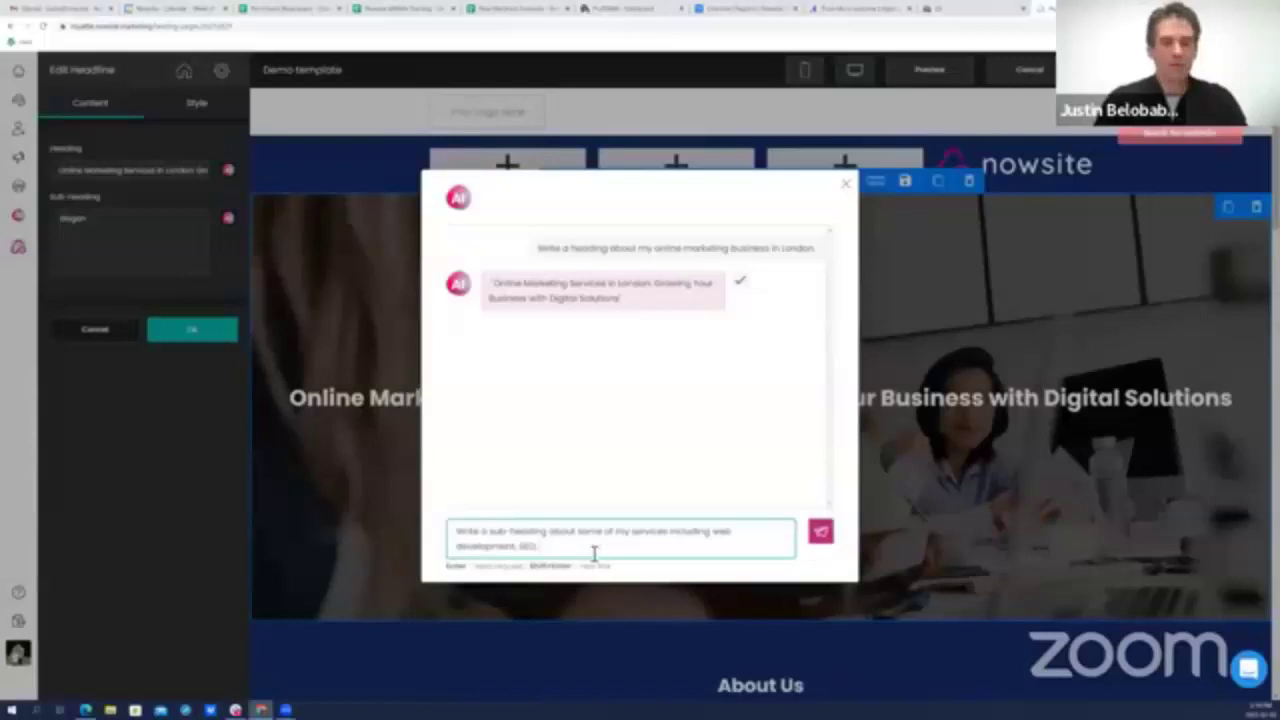
type(" online m")
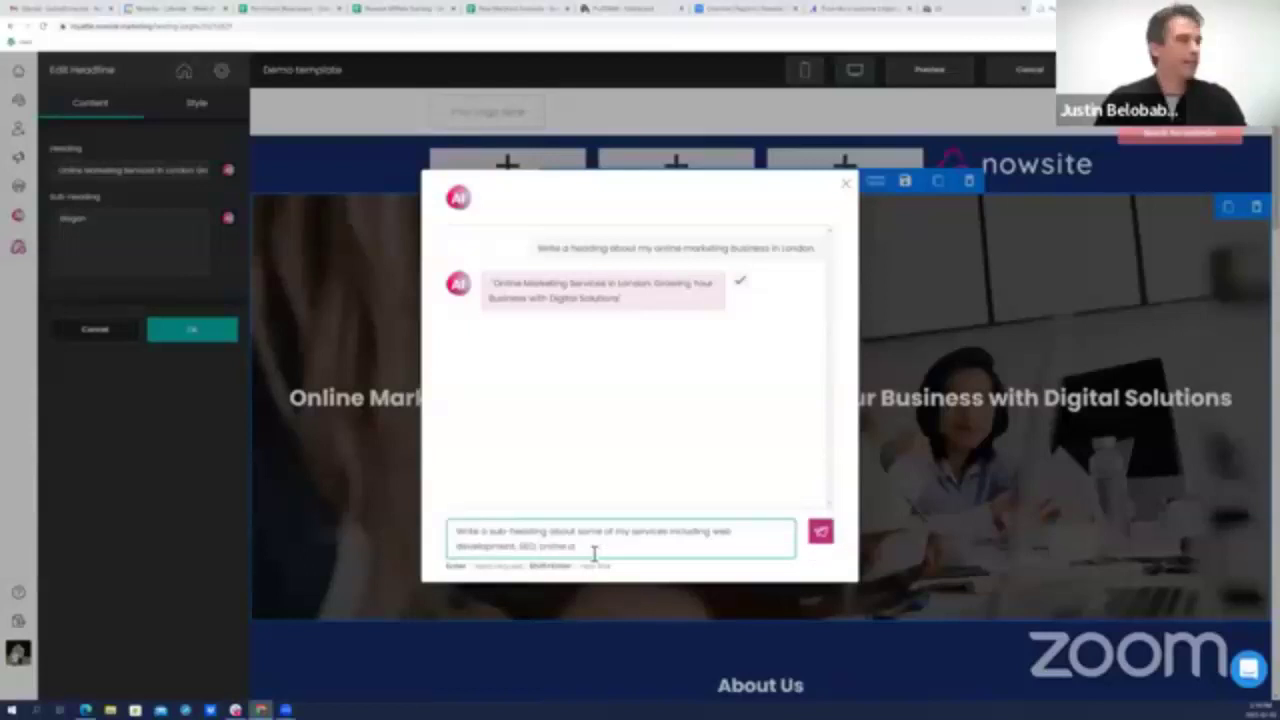
type("arketing, so")
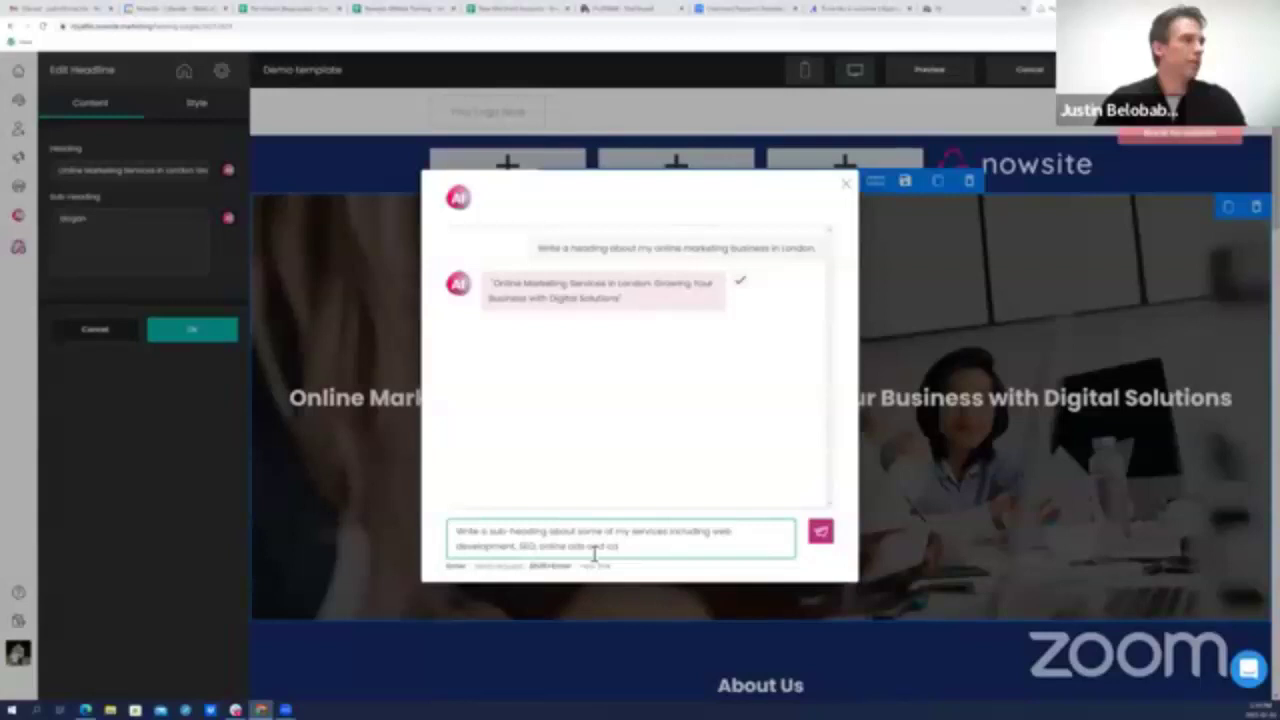
type("cial media")
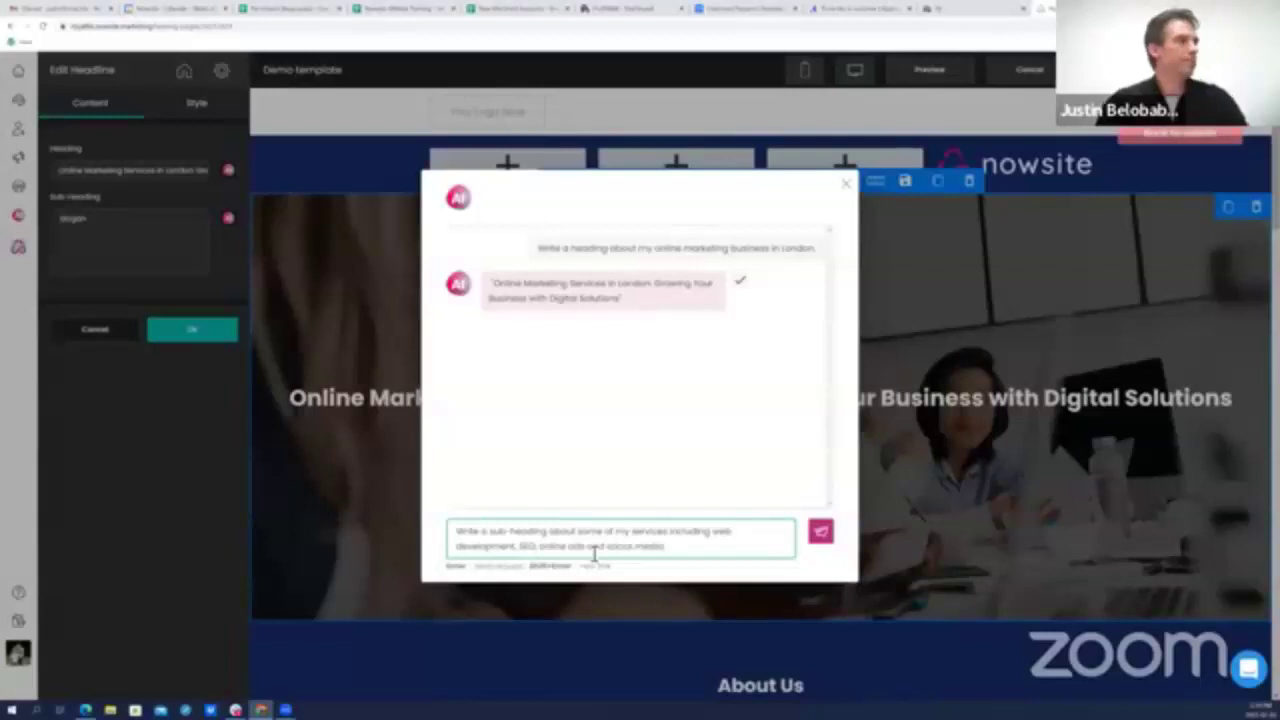
left_click(820, 535)
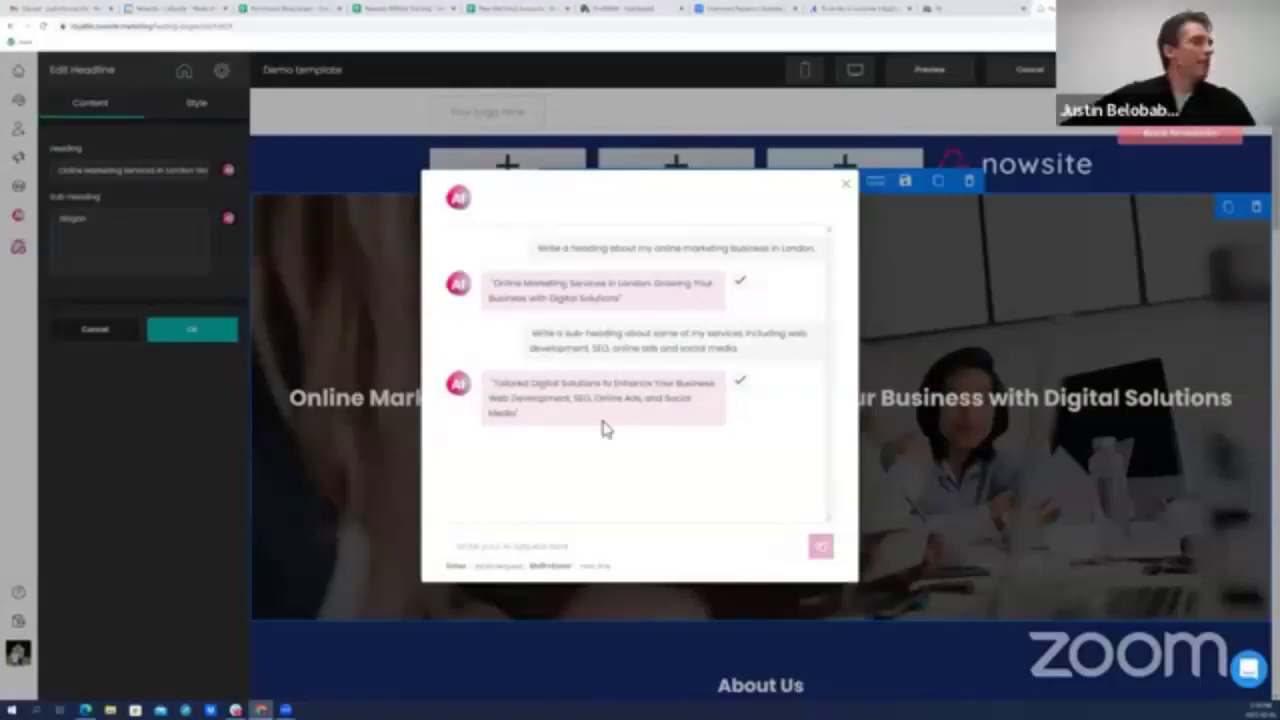
left_click(741, 386)
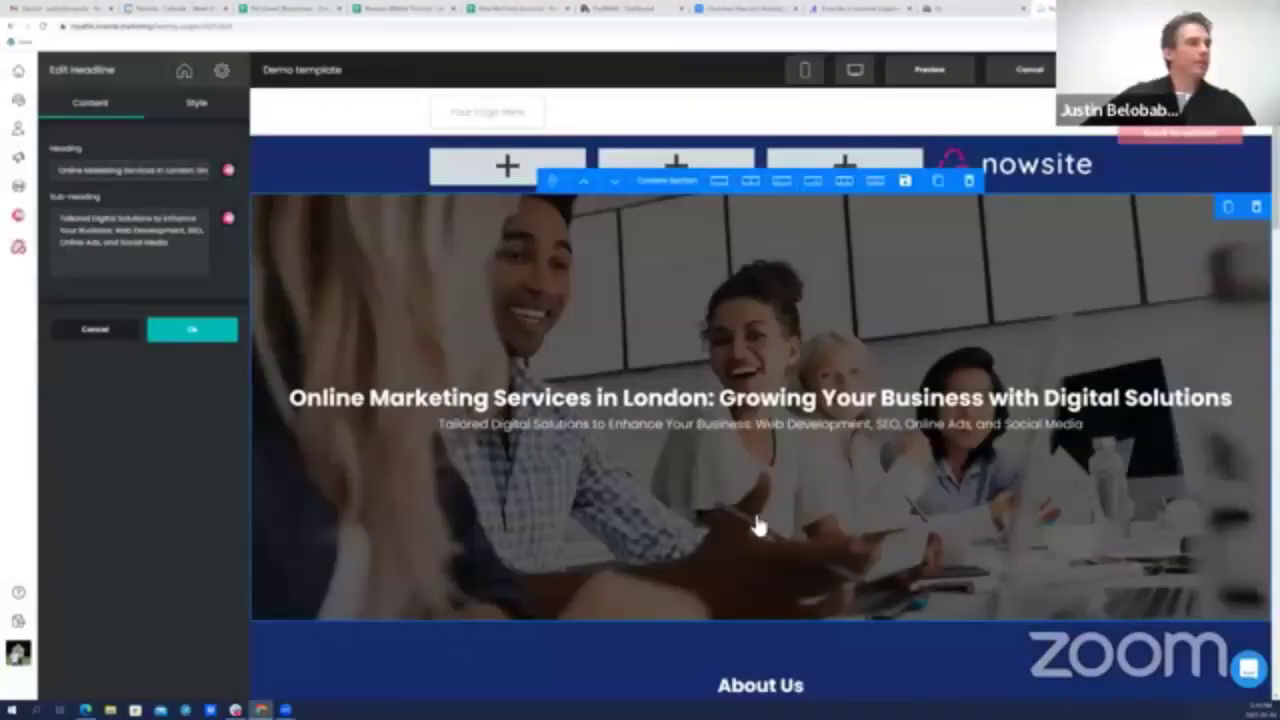
Scroll down to About Us and select the 'Write a description of your business' text block
scroll(757, 527, "down", 2)
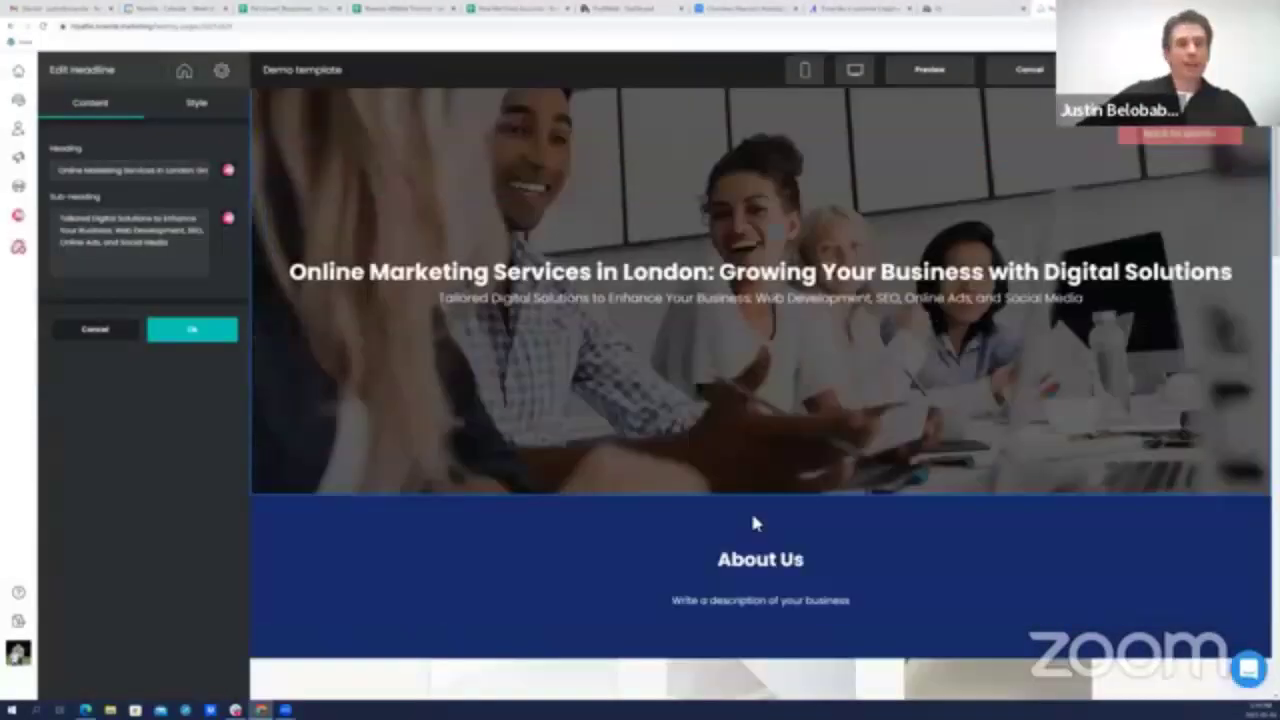
scroll(755, 523, "down", 2)
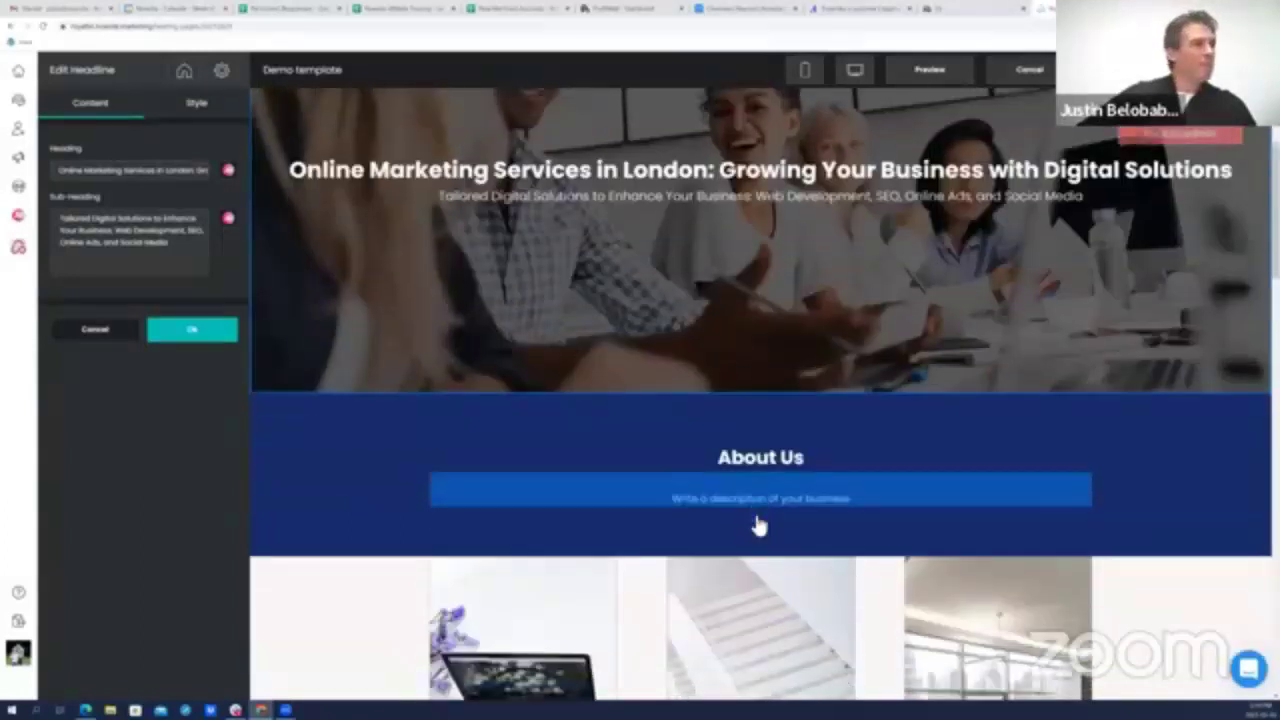
scroll(757, 527, "down", 1)
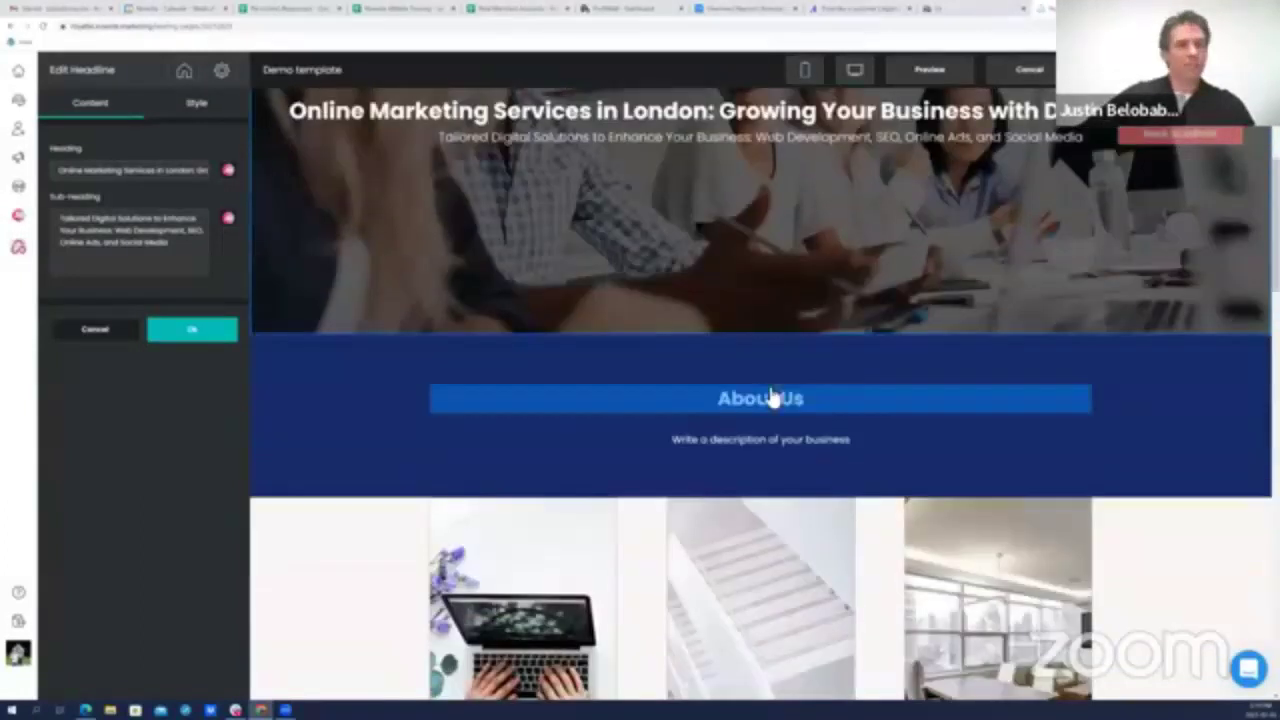
scroll(737, 392, "down", 1)
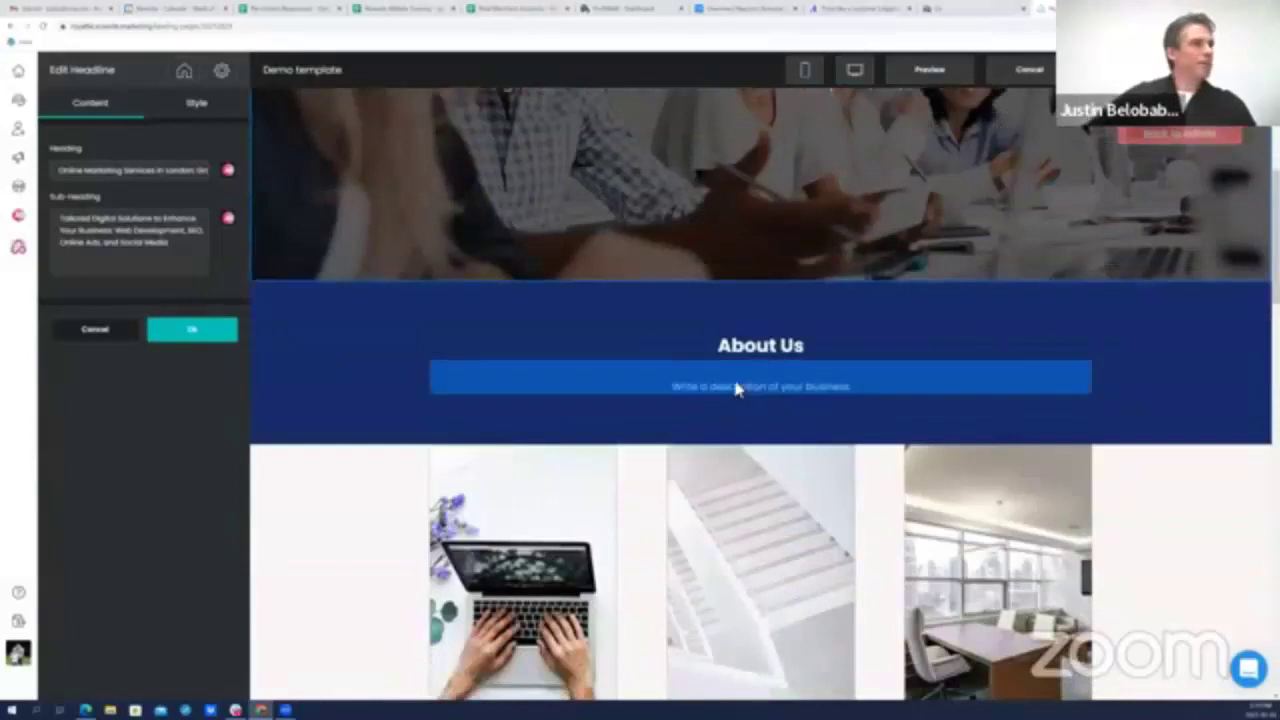
left_click(737, 390)
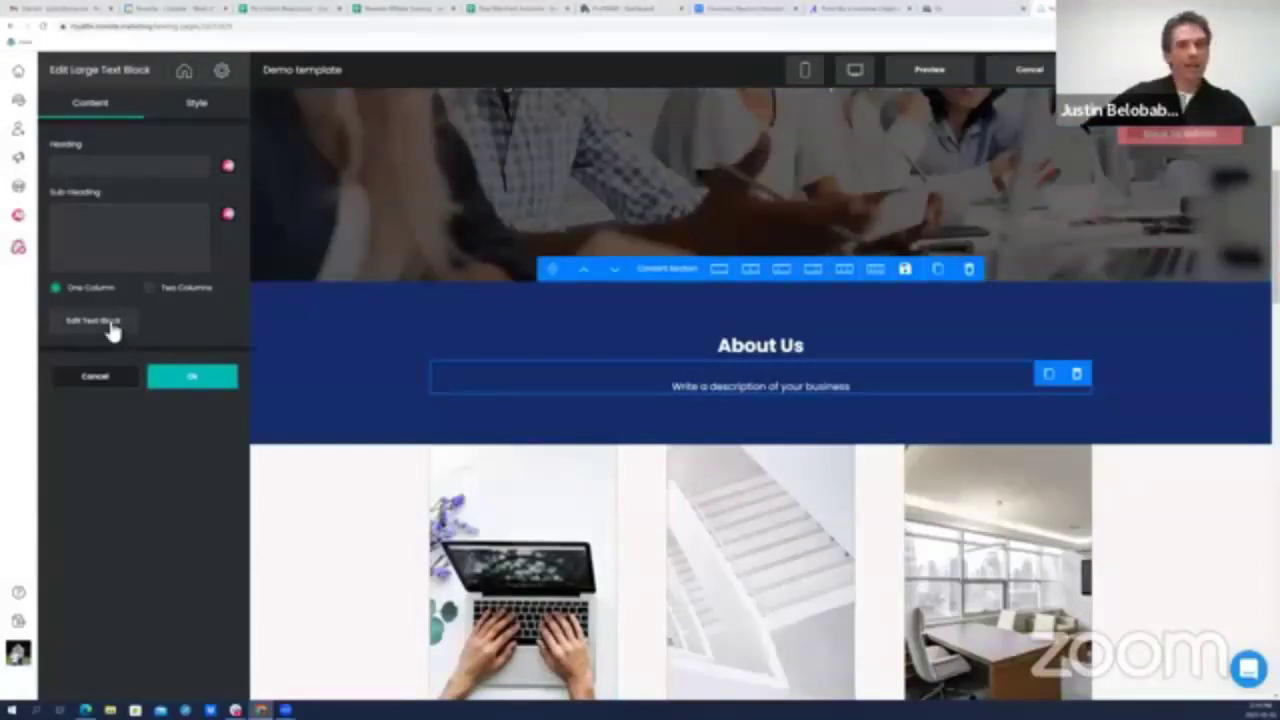
Open the Edit Text Block editor for About Us and launch its AI writing assistant
left_click(97, 323)
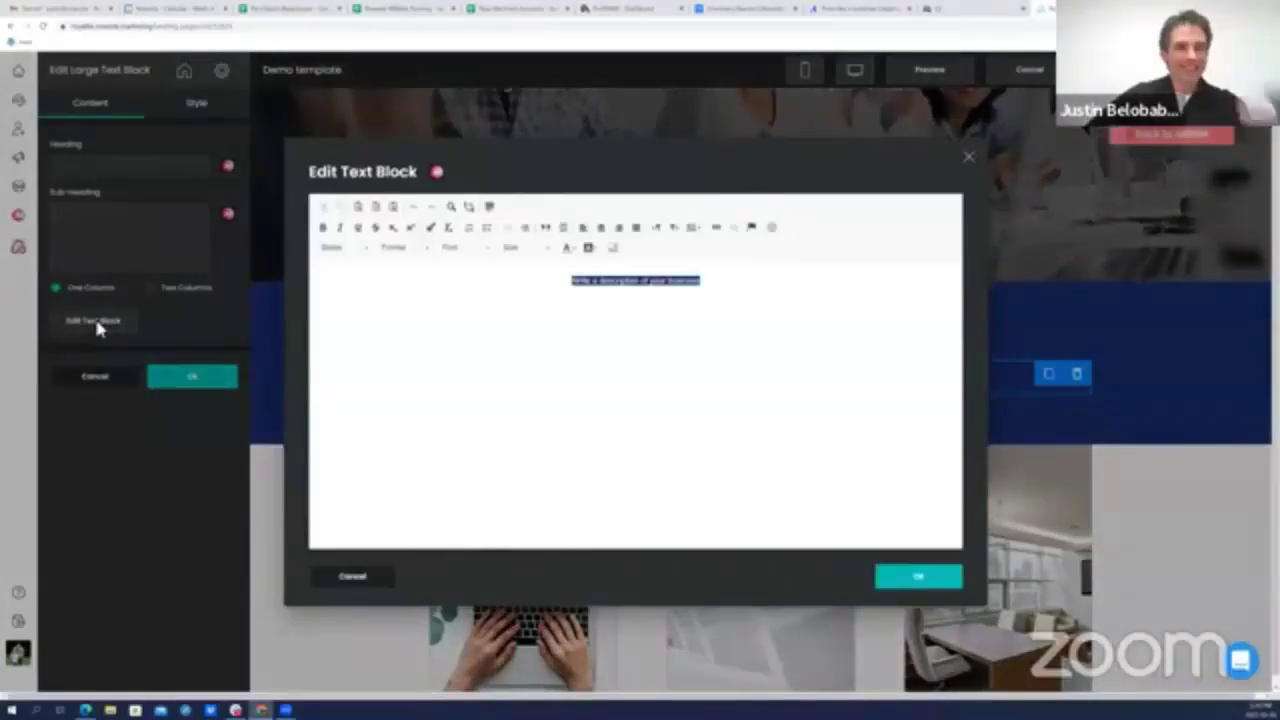
left_click(437, 173)
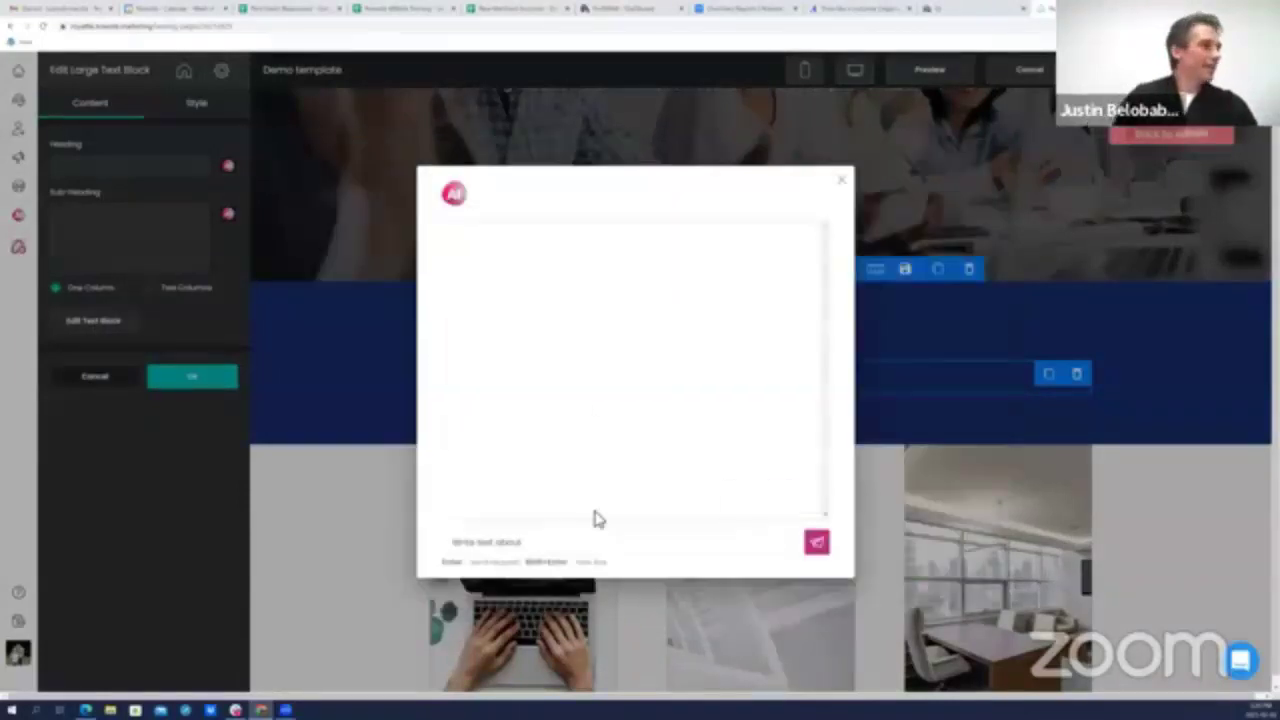
Ask the AI for a 150-word inspirational story about how the online marketing business started
left_click(557, 543)
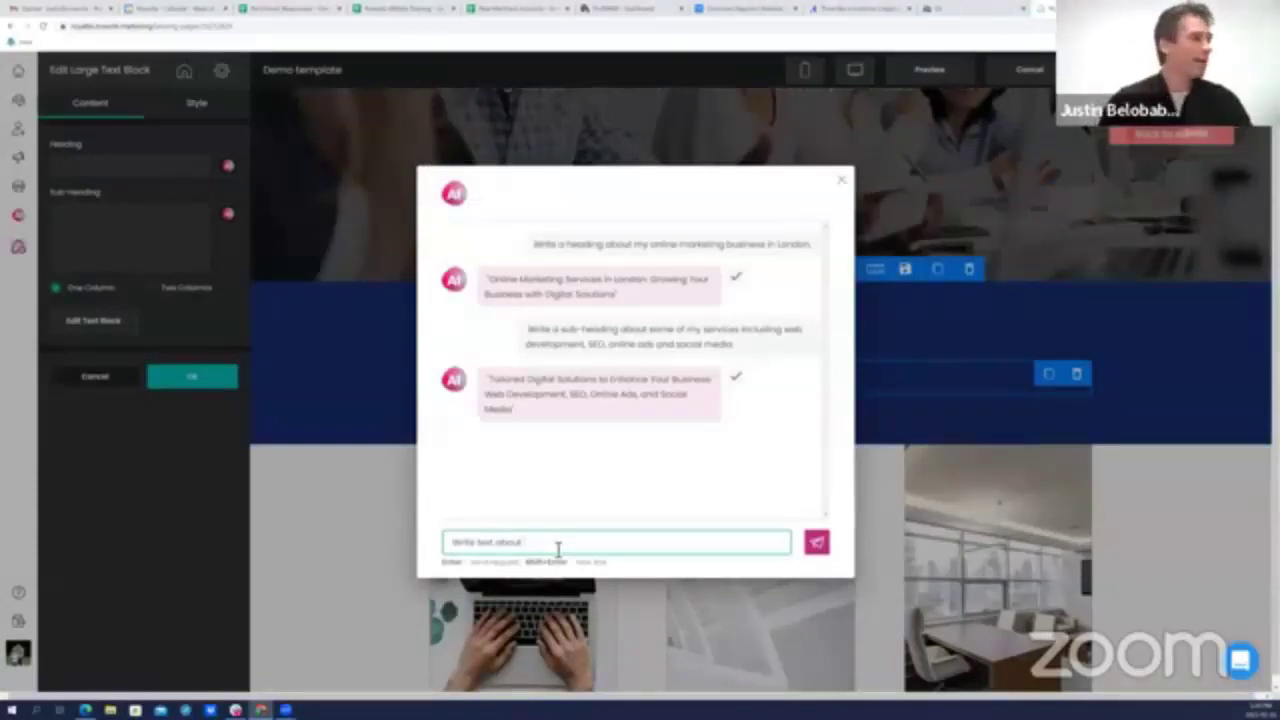
left_click_drag(558, 548, 482, 545)
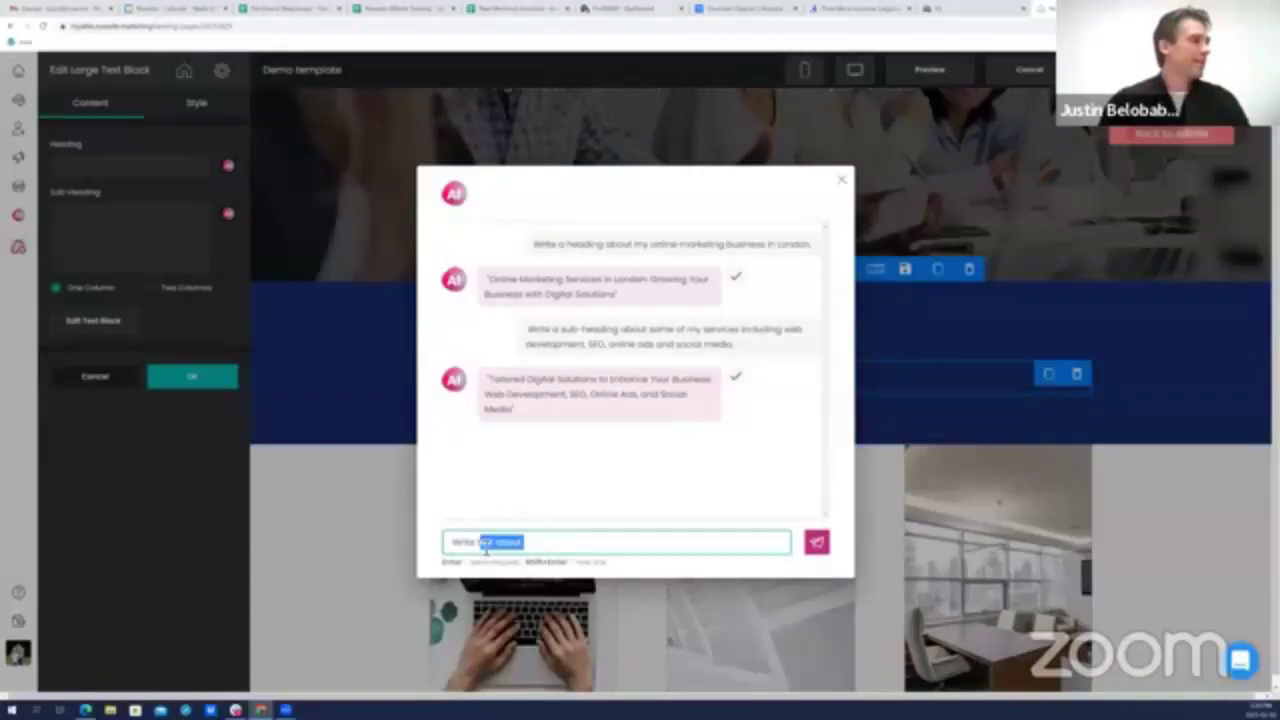
type("a")
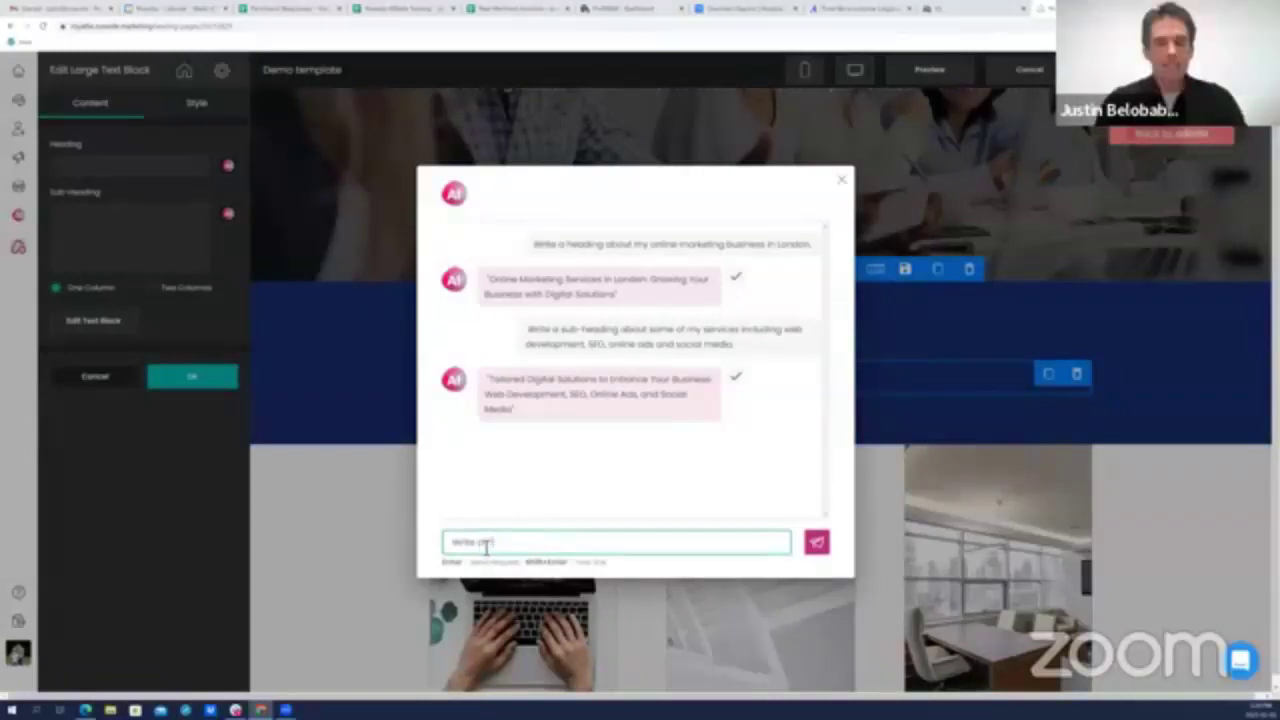
type("n inspirational")
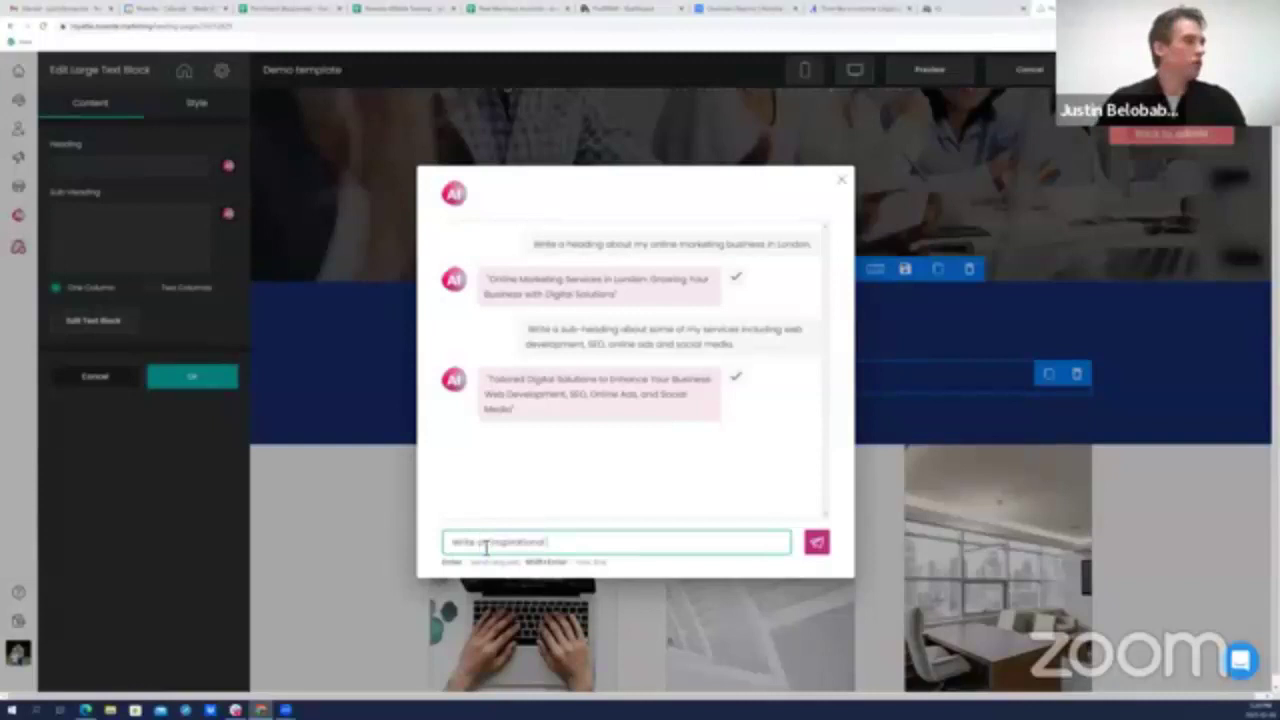
type(" story about")
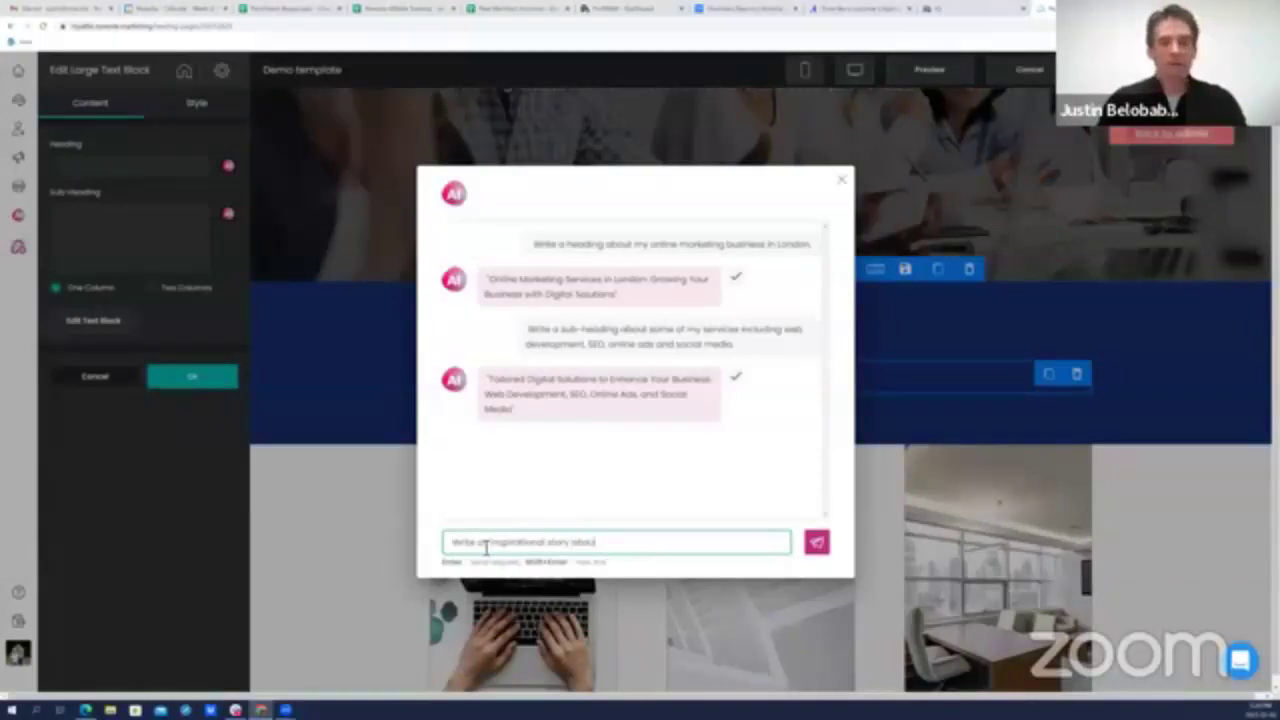
type(" how I a")
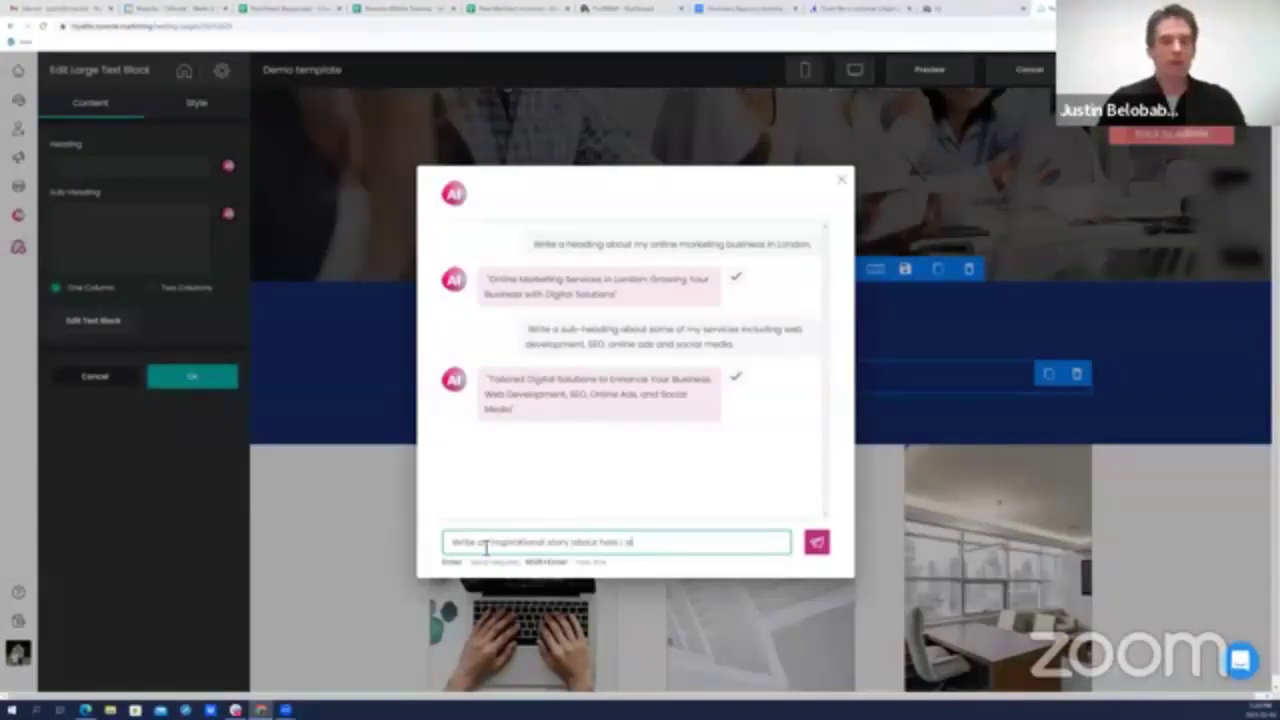
key("BackSpace")
type("started my o")
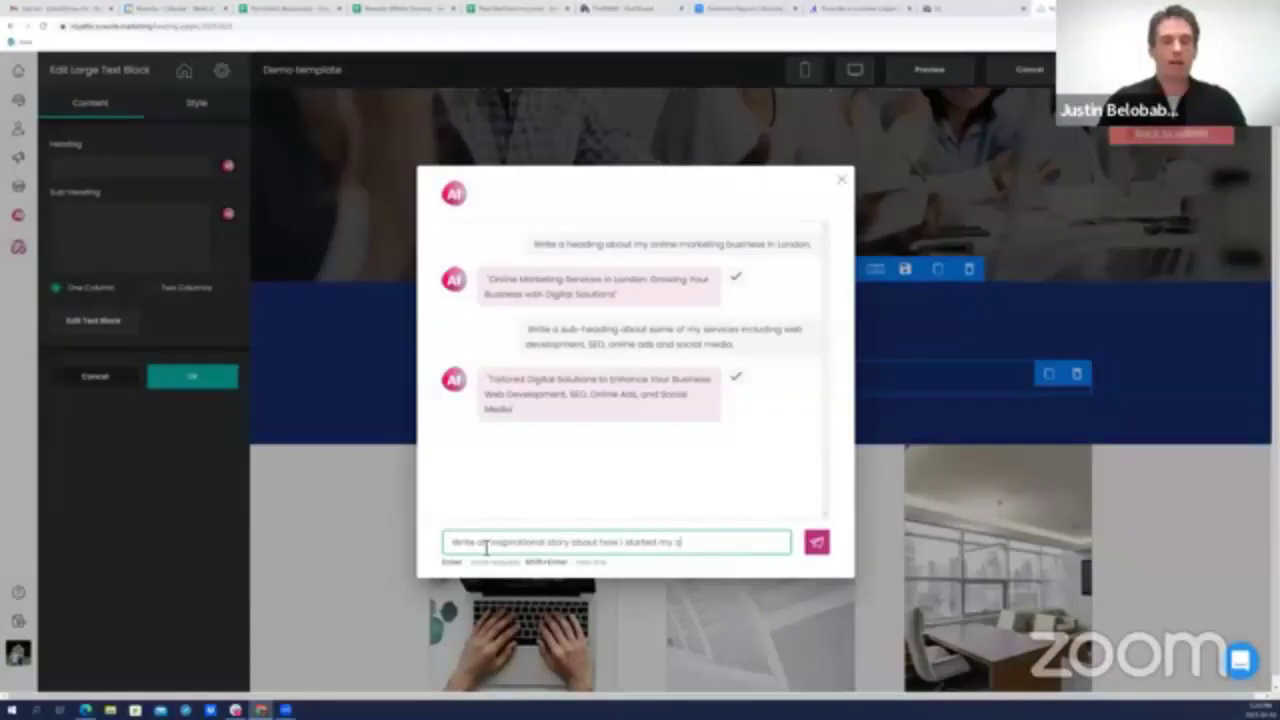
type("nline marketing bus")
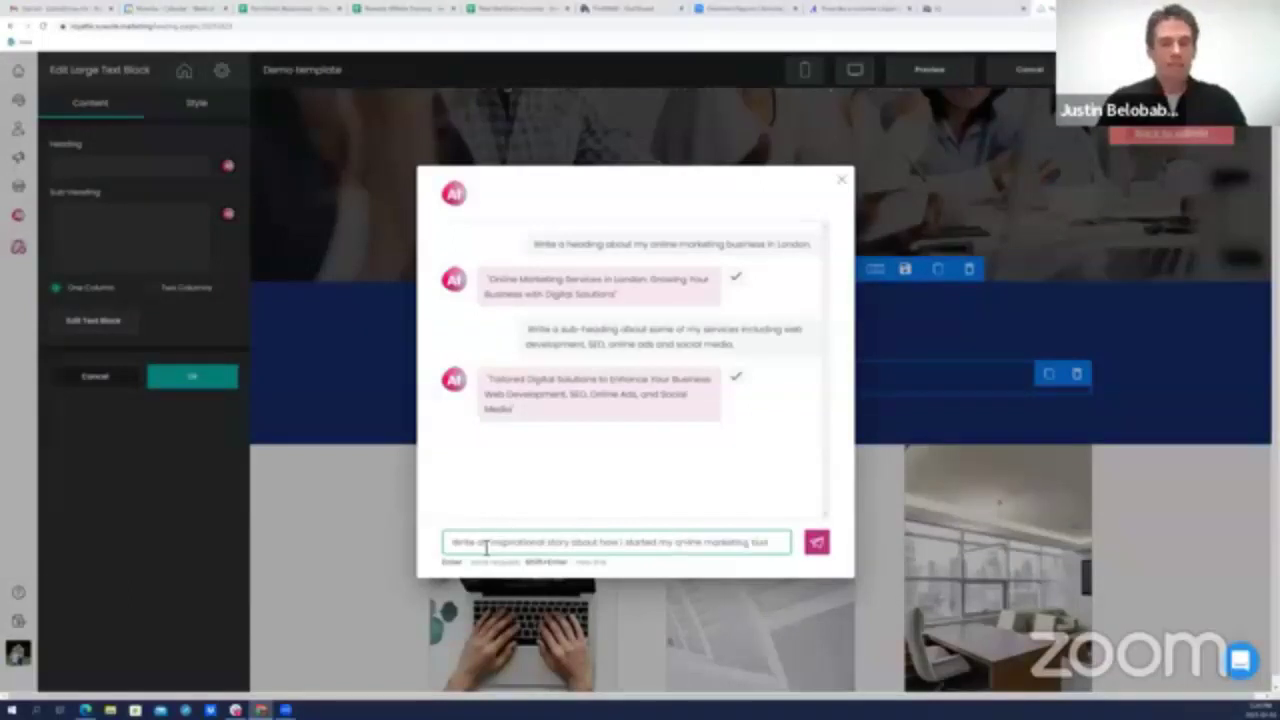
type("iness")
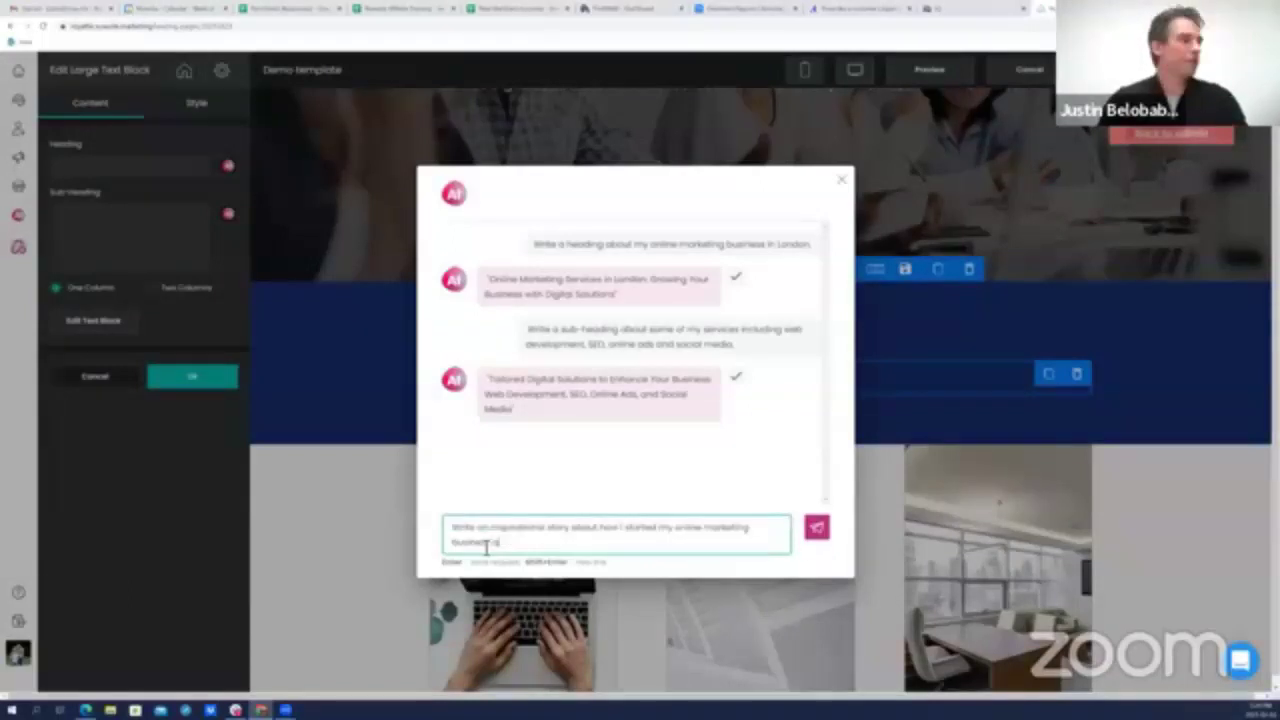
type(" after seeing my")
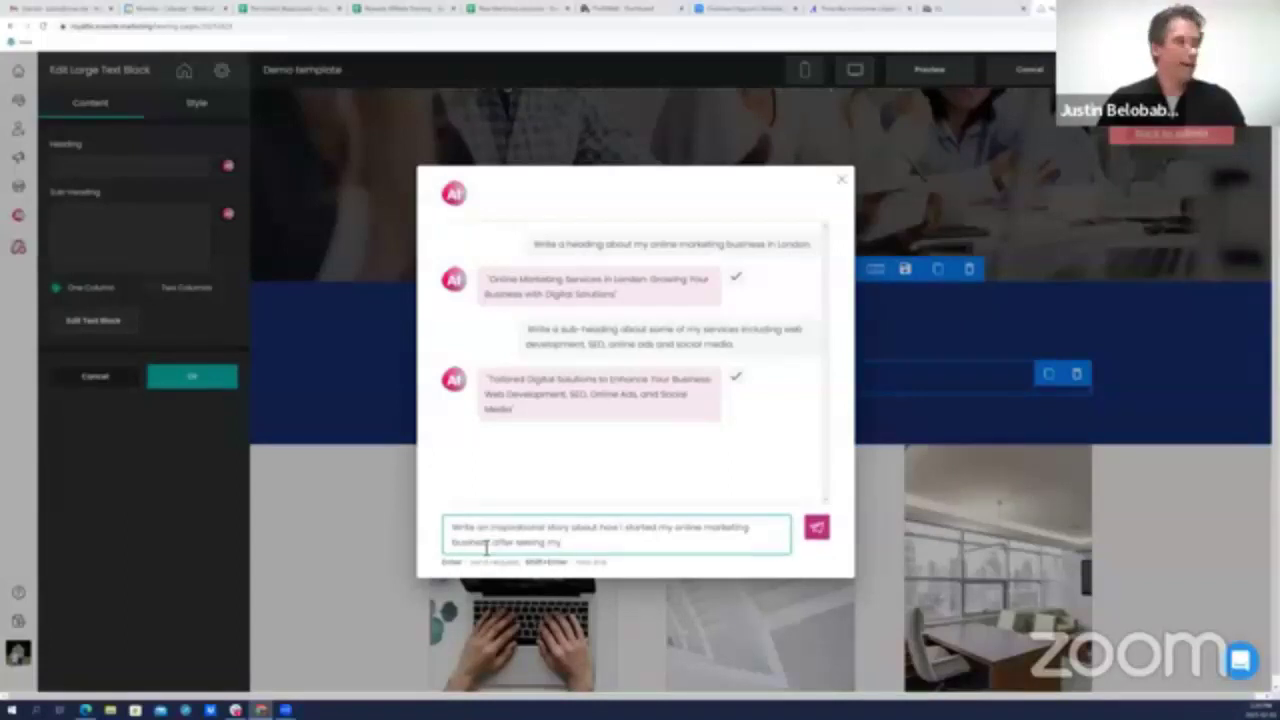
type(" parents struggle")
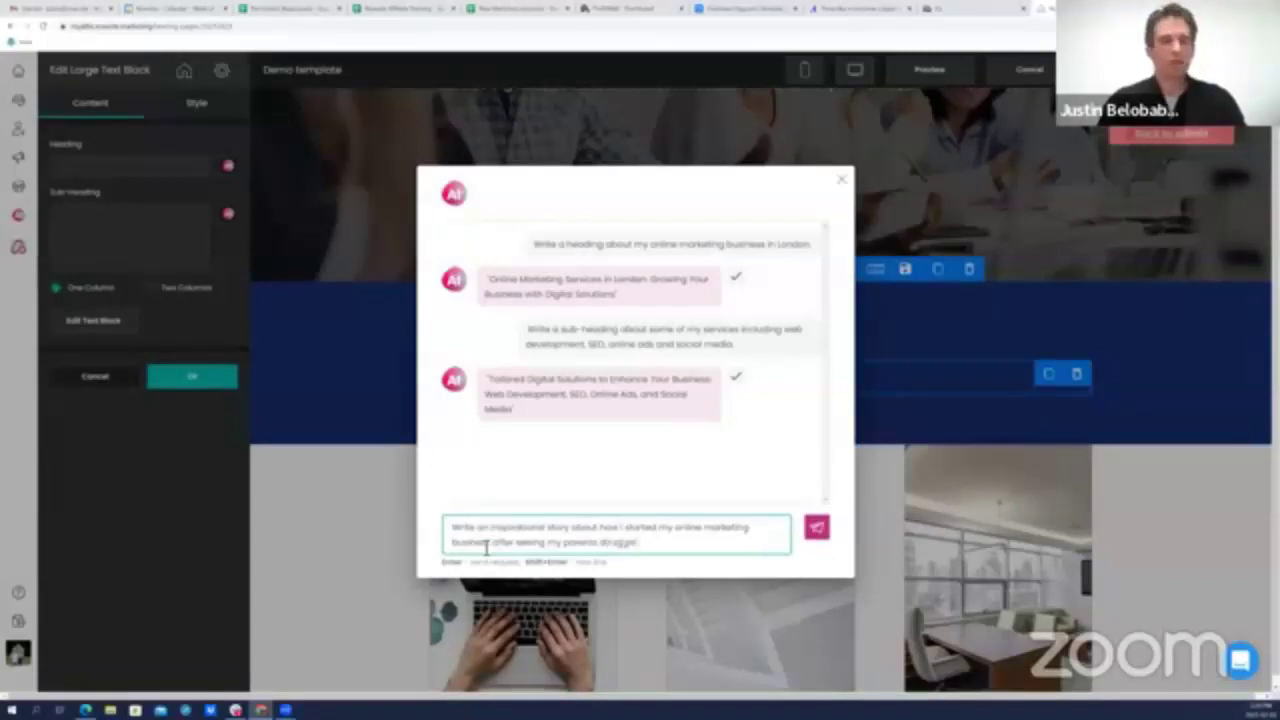
type(" wi")
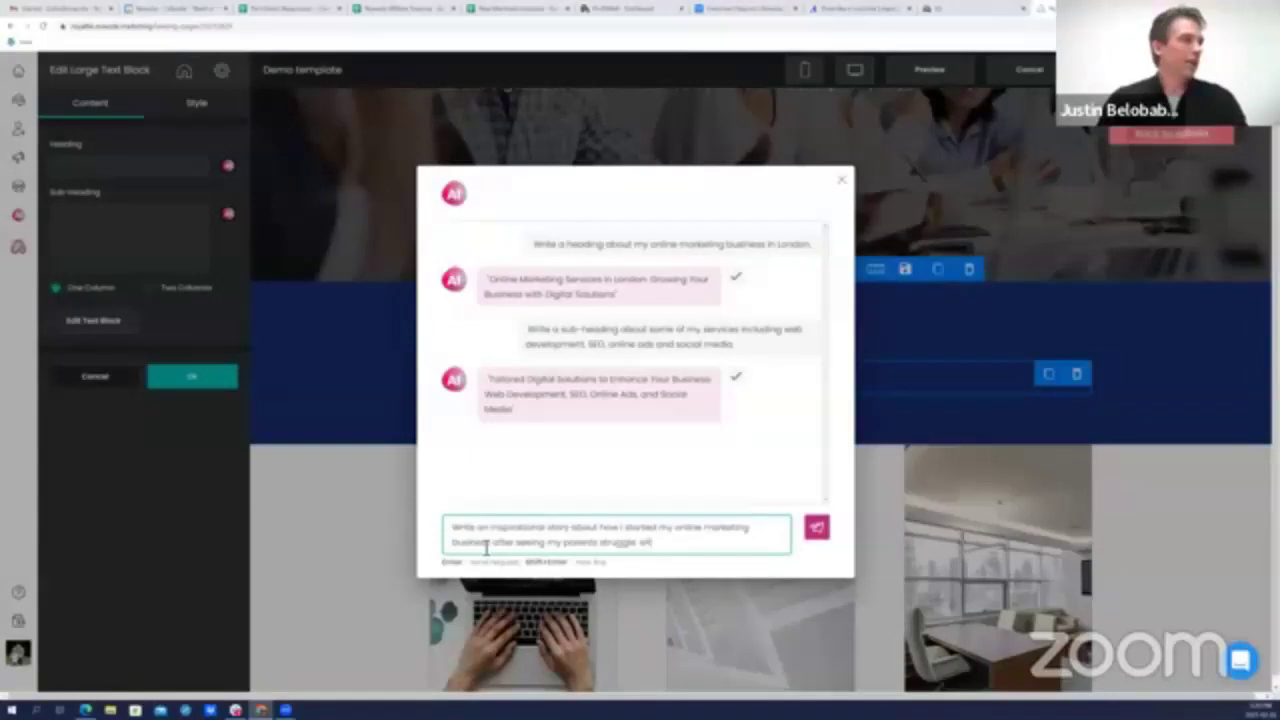
type("th marketing that")
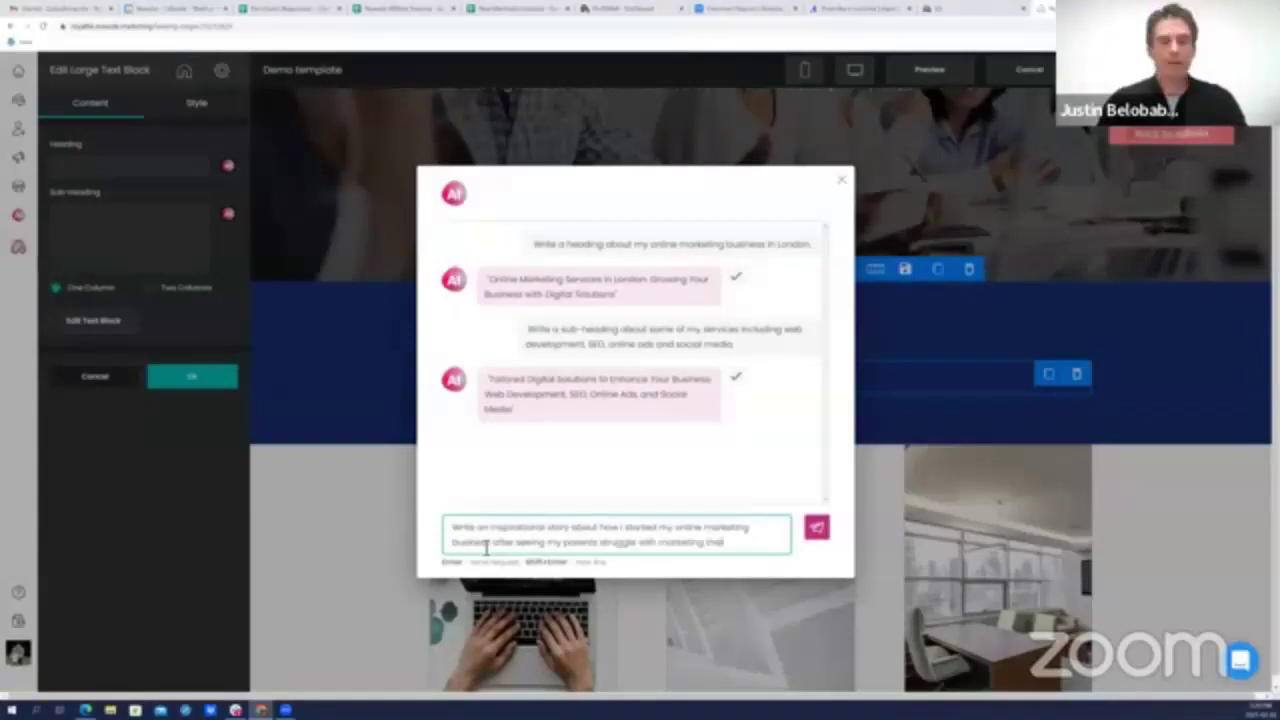
type("r small business")
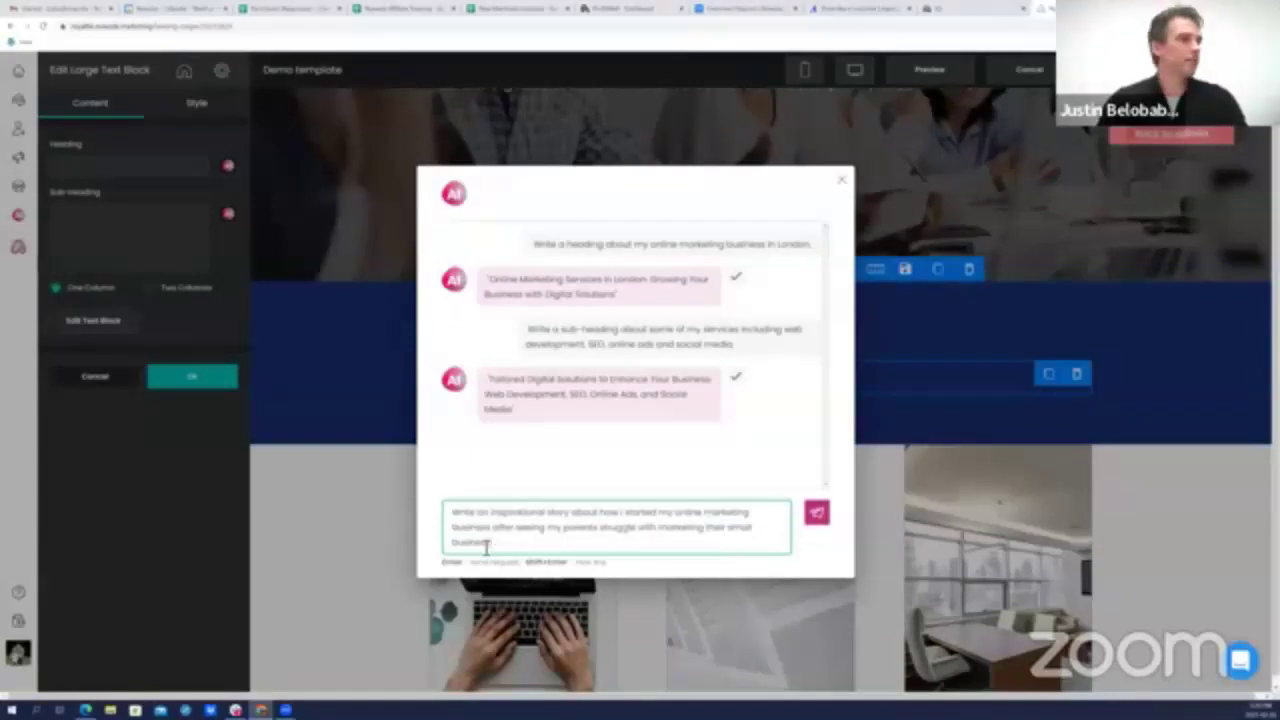
type(" for many")
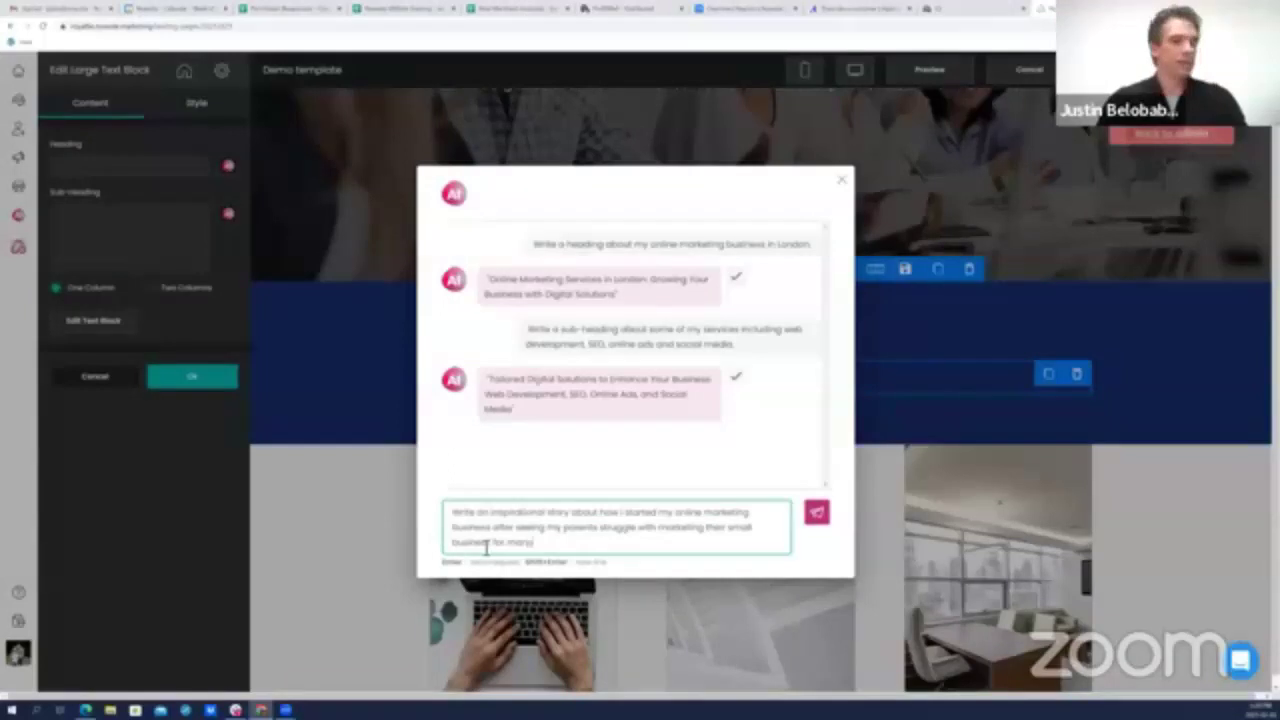
type(" years.")
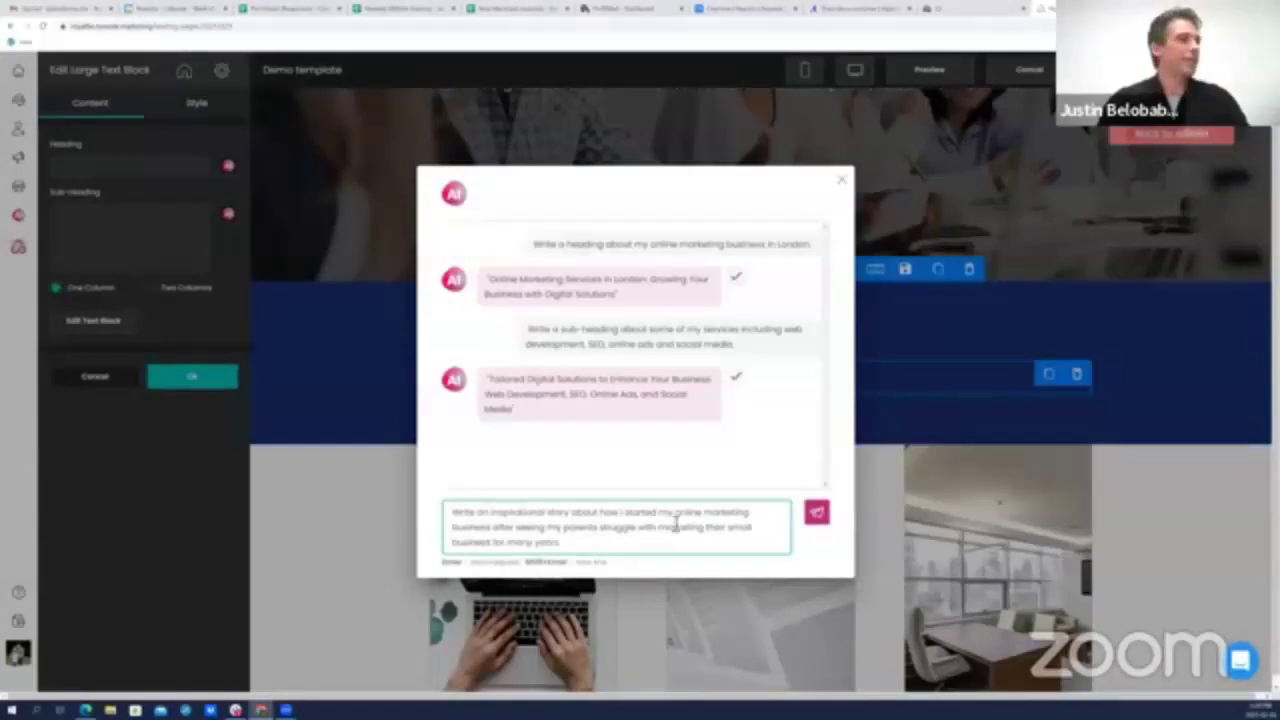
type(" Mak")
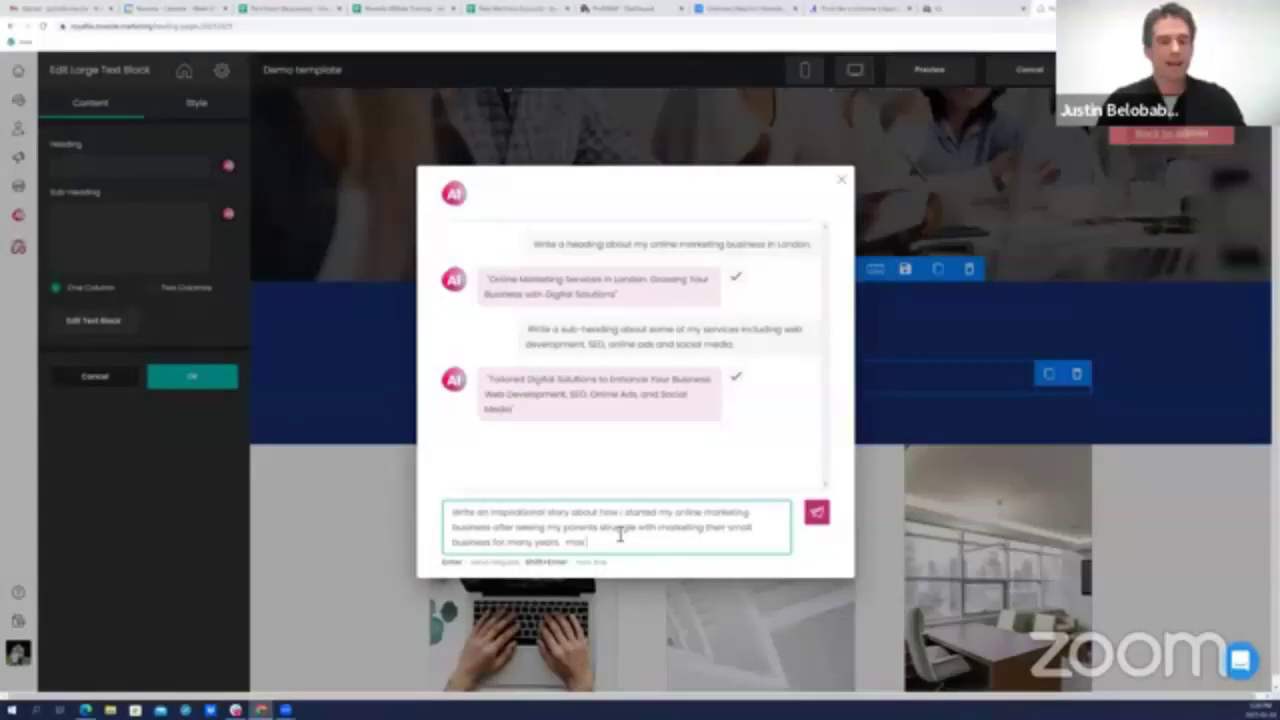
type(" 150 words.")
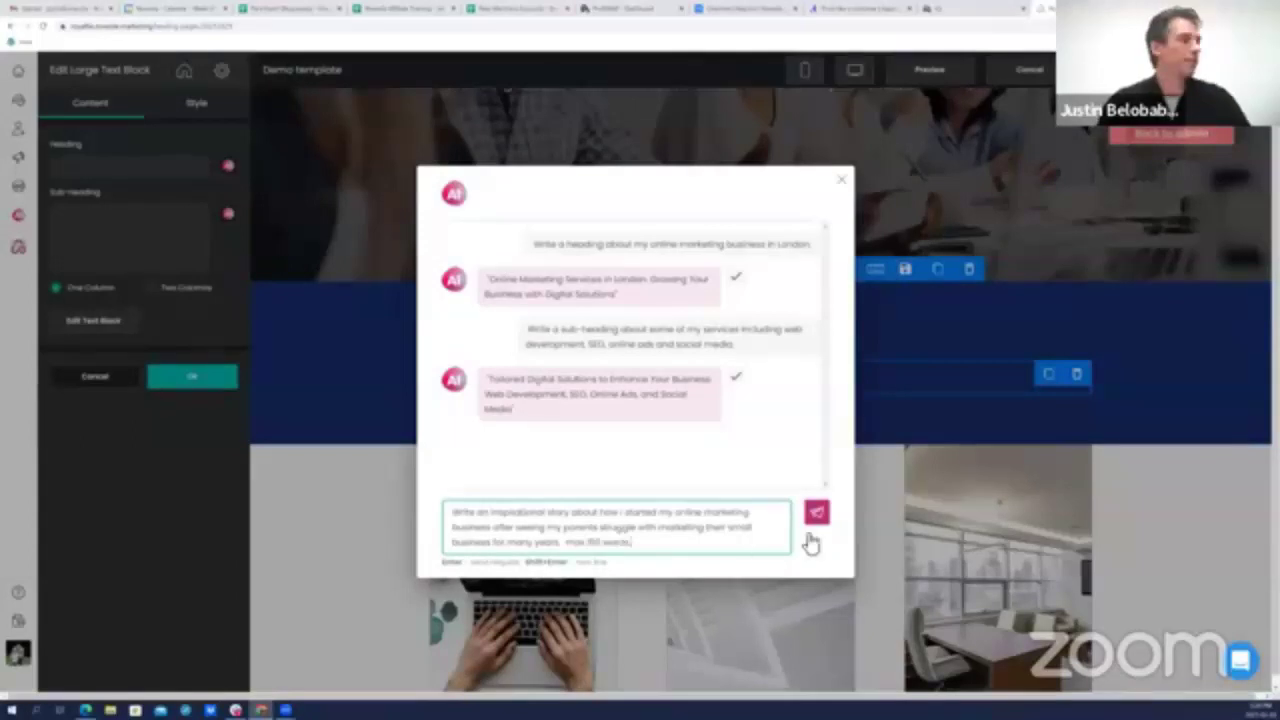
left_click(812, 534)
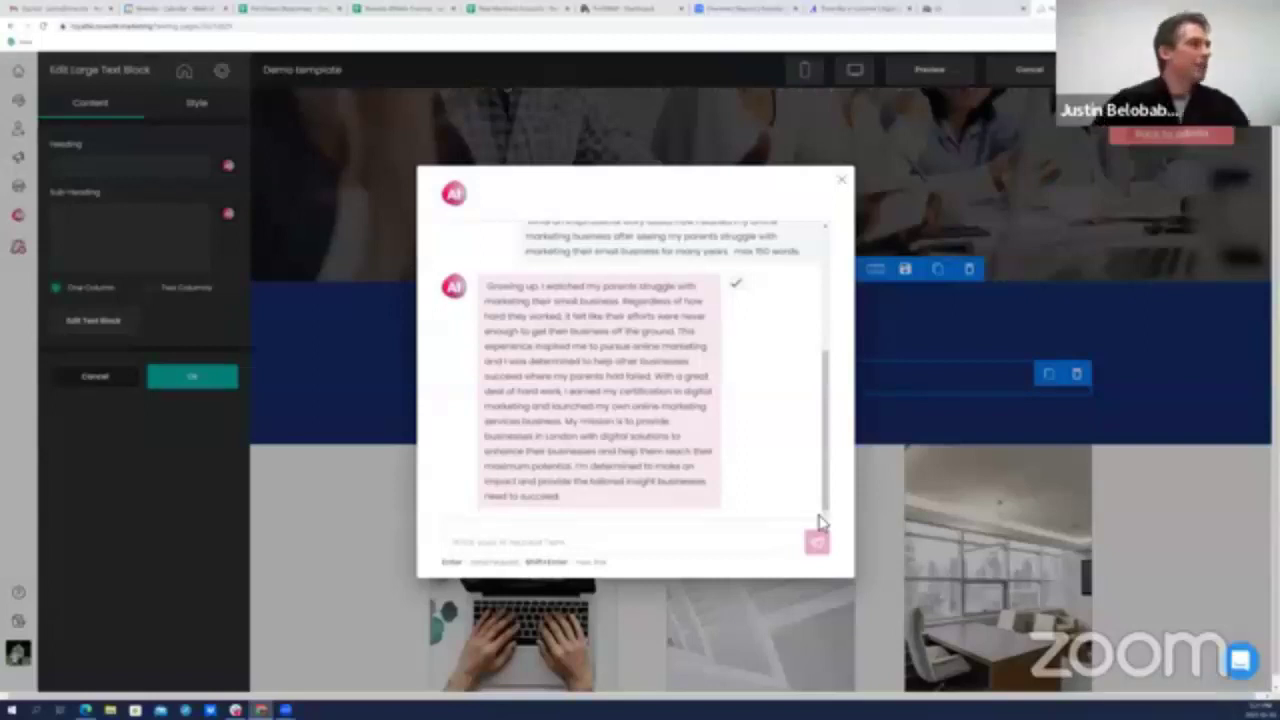
Accept the AI's story about the parents' marketing struggles as the About Us text
left_click(739, 289)
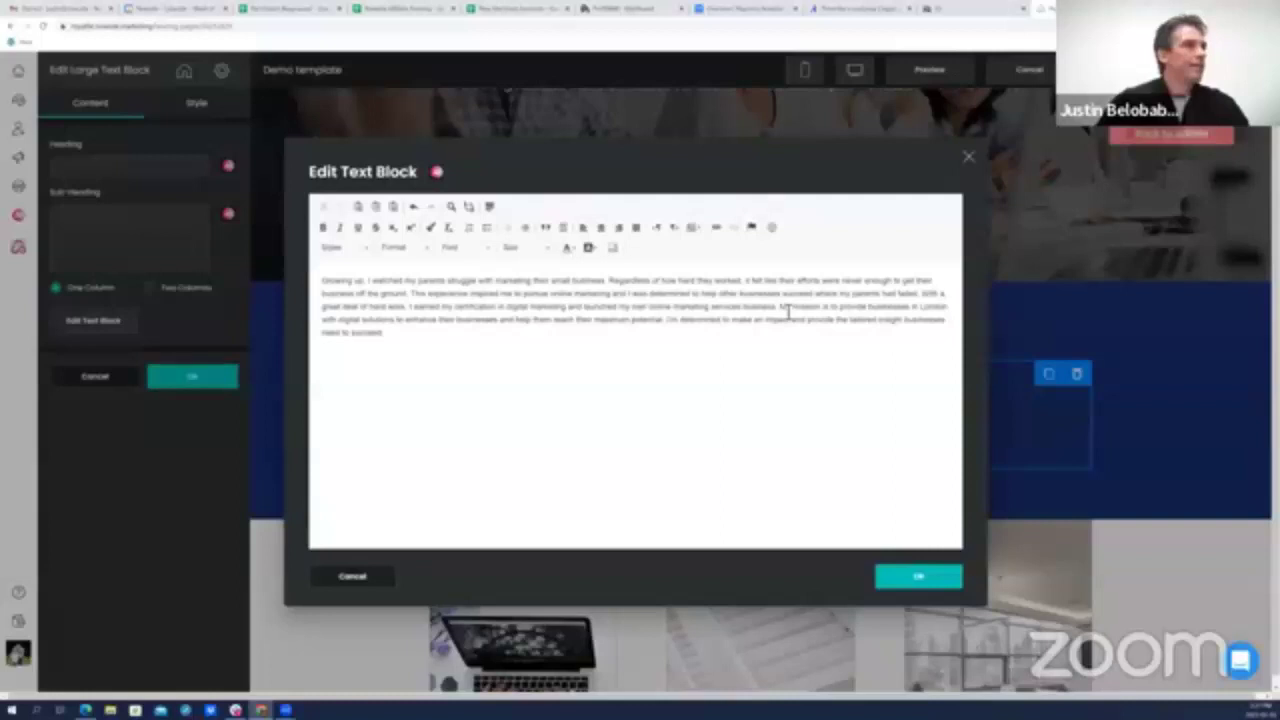
Break the story into a second paragraph starting at 'My mission' and confirm the edit
left_click(788, 310)
key("Return")
key("Return")
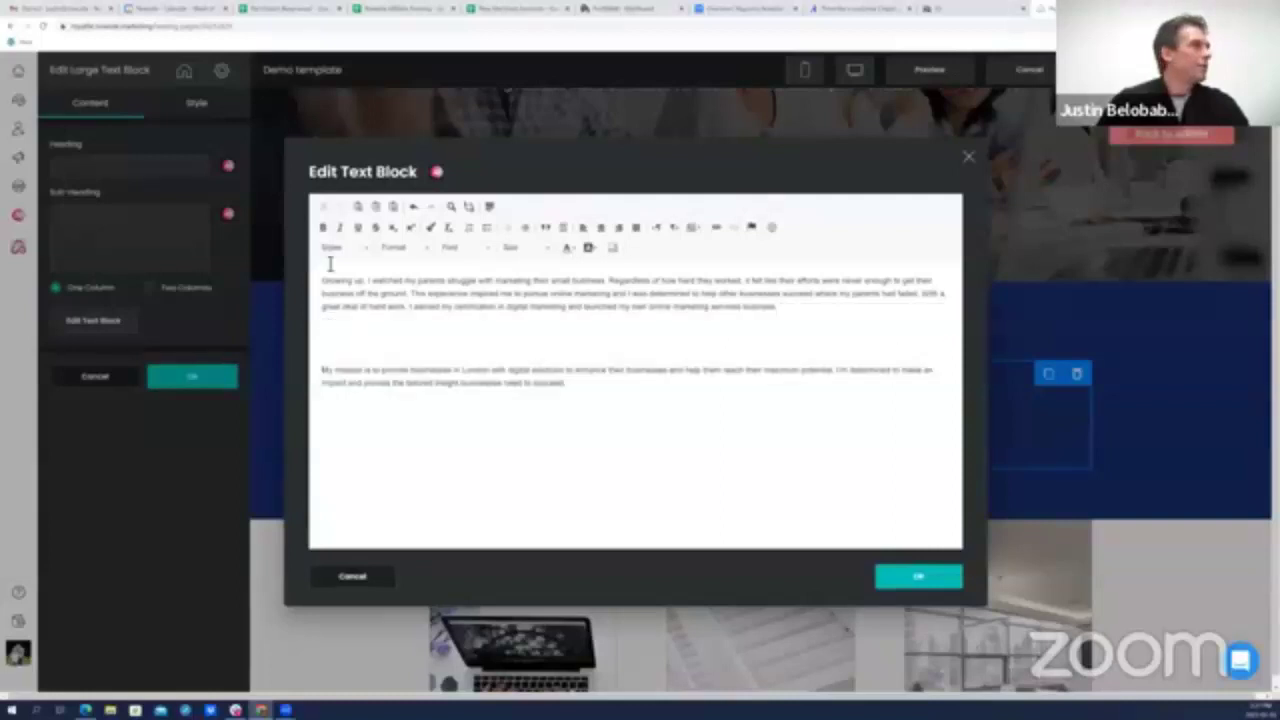
key("ctrl+a")
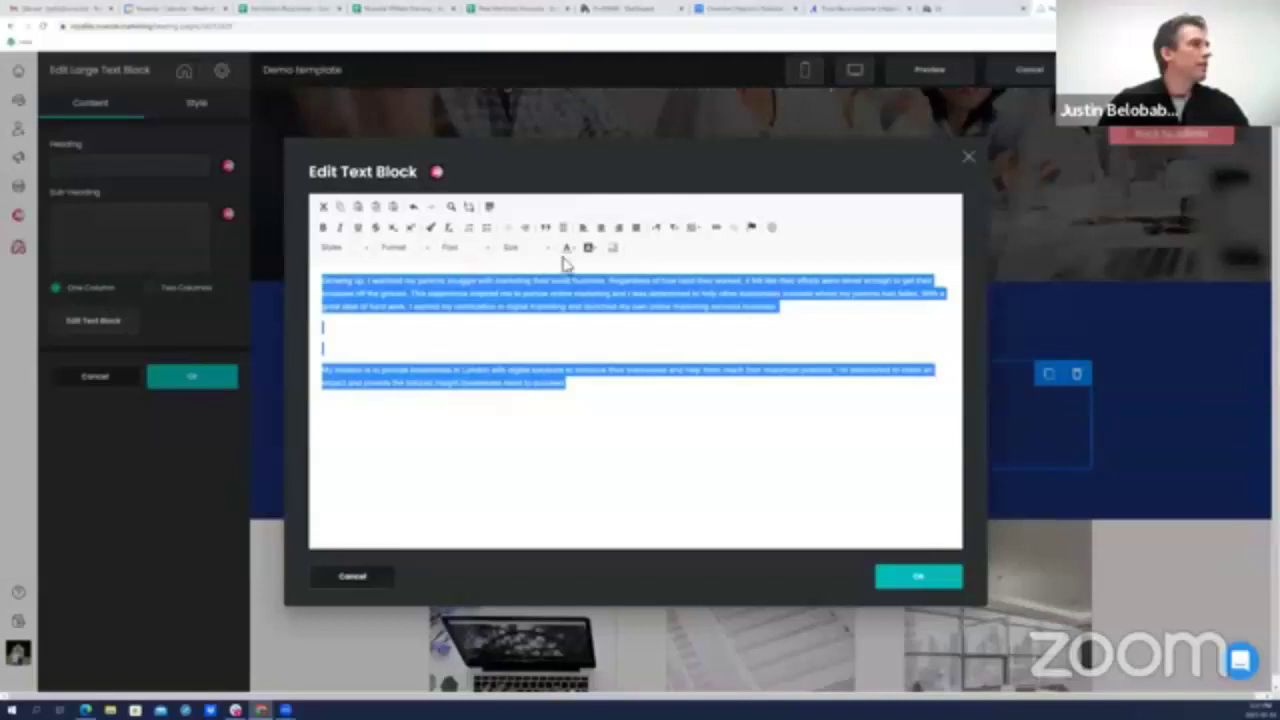
left_click(568, 248)
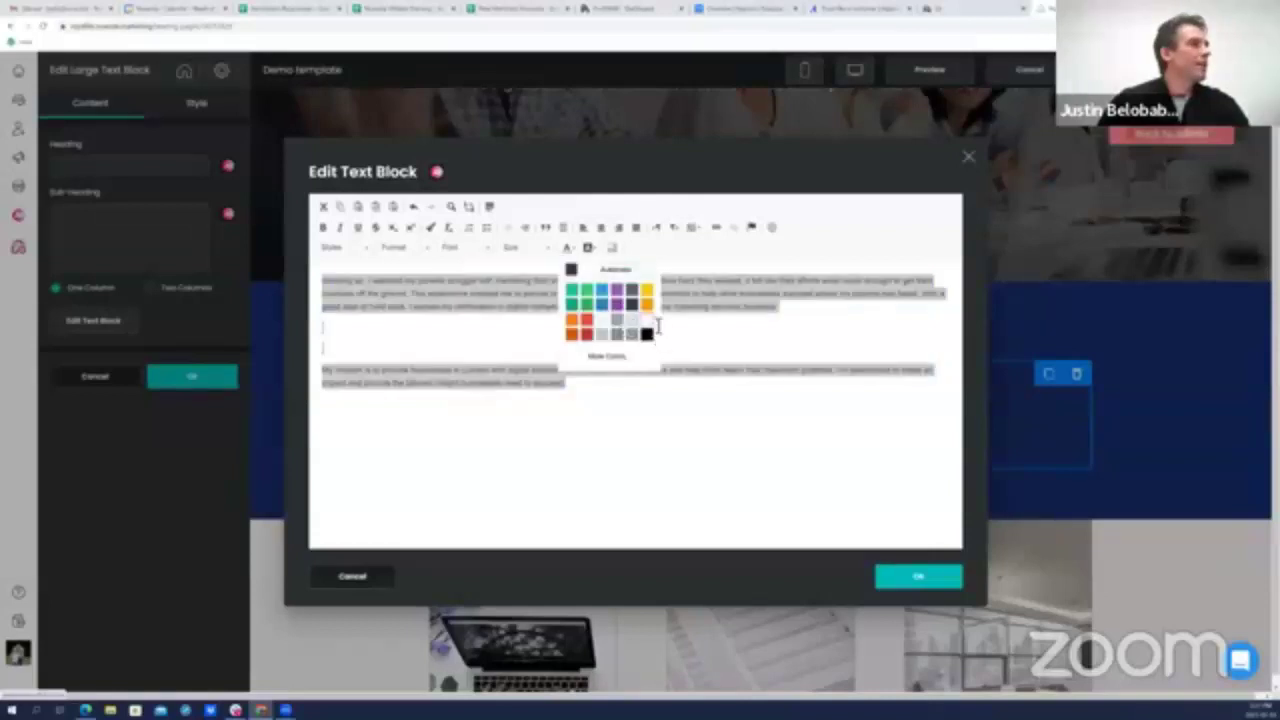
left_click(647, 333)
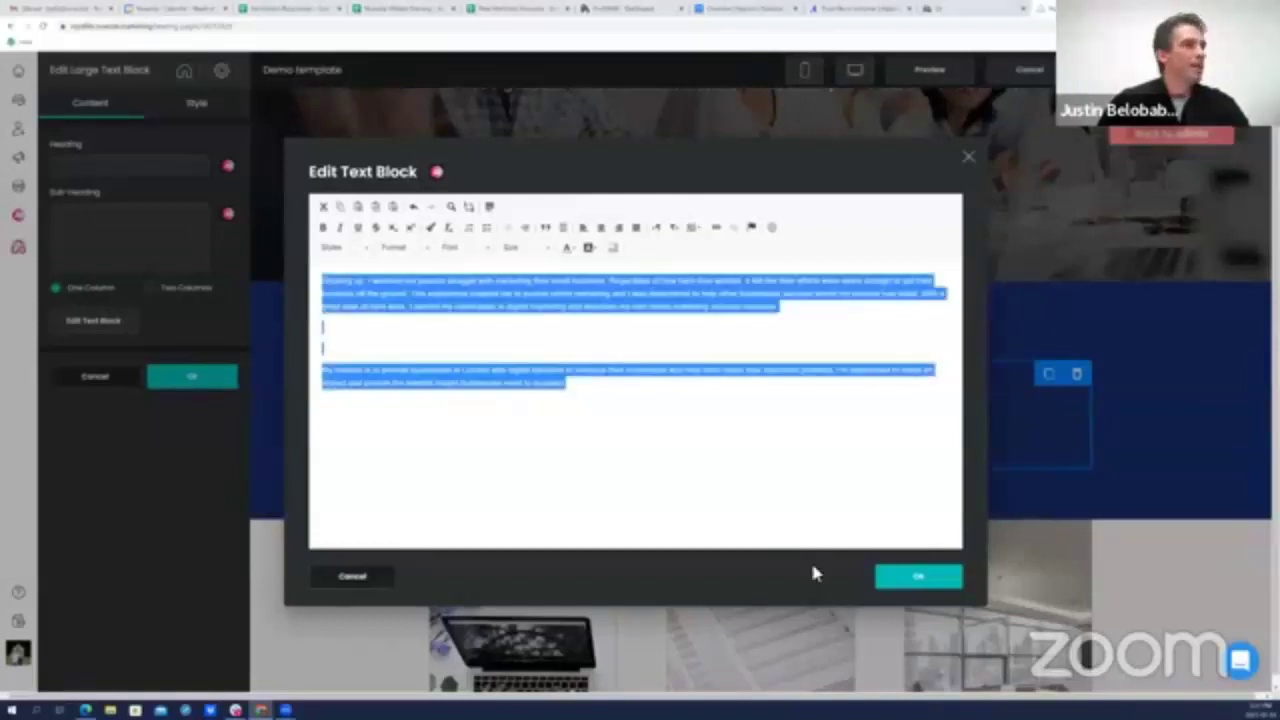
left_click(918, 576)
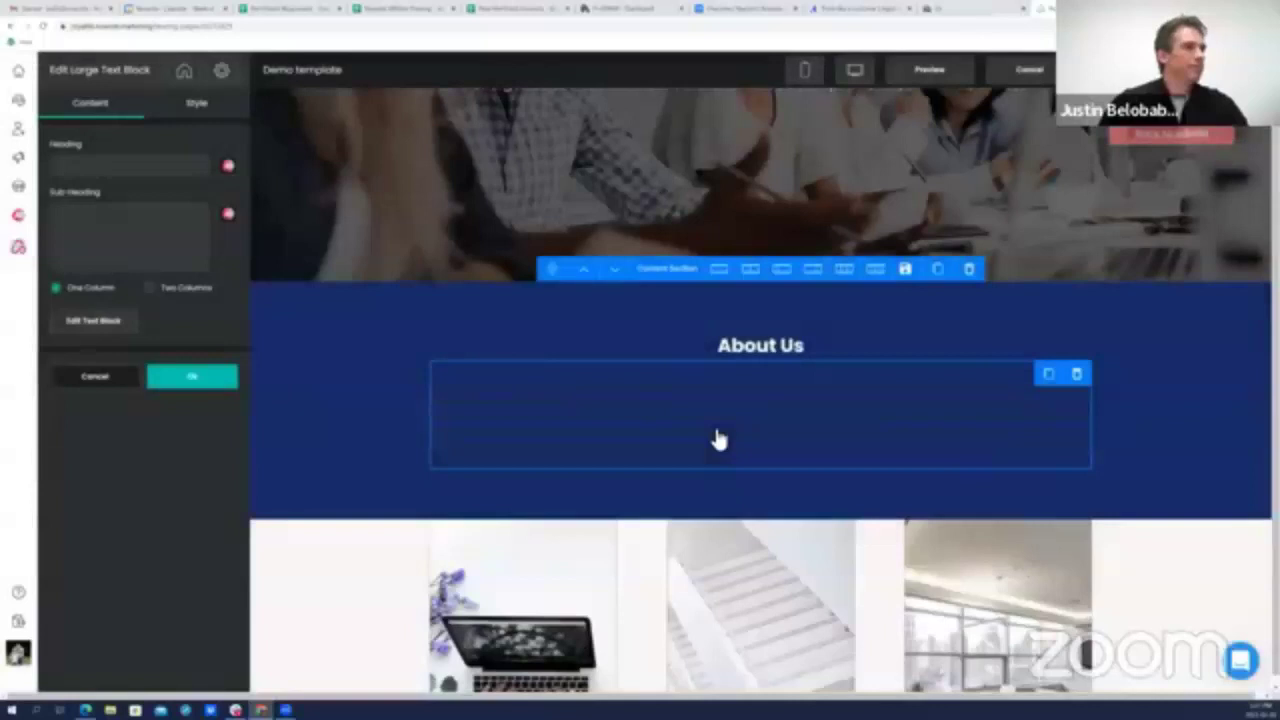
Close the About Us large text block editor and scroll down to the My Services section
left_click(195, 376)
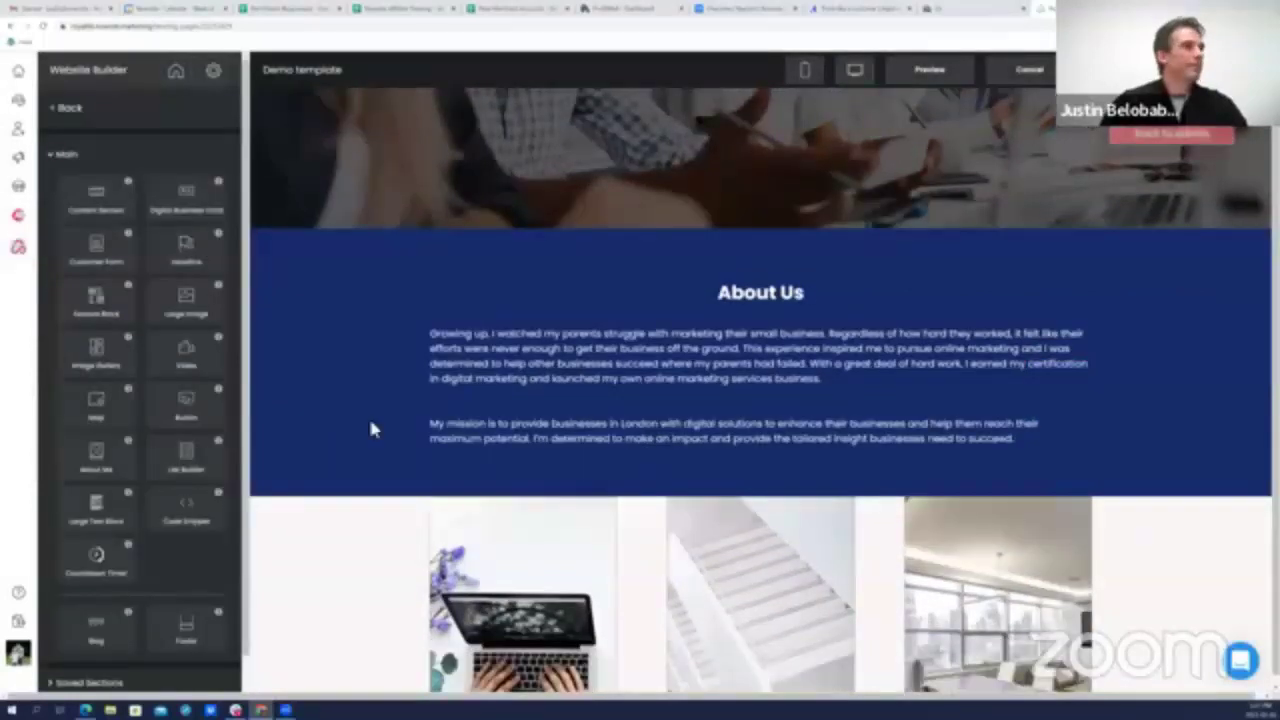
scroll(372, 430, "down", 2)
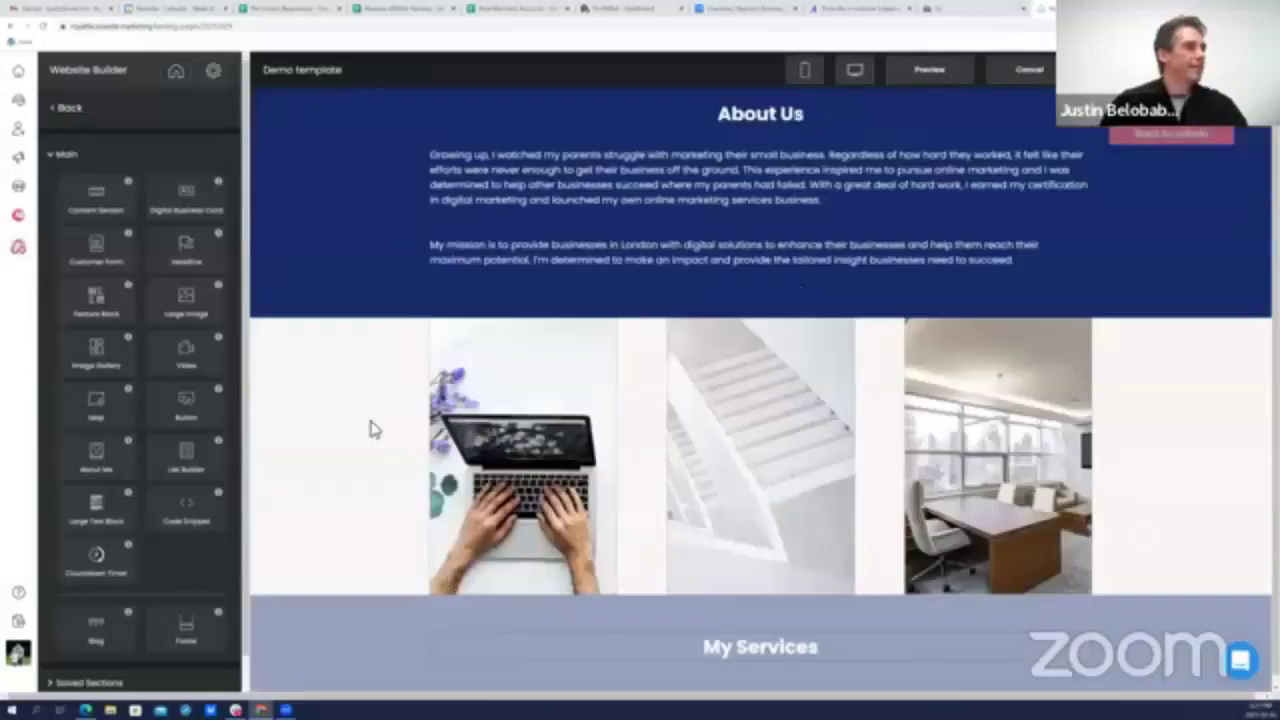
scroll(370, 428, "down", 4)
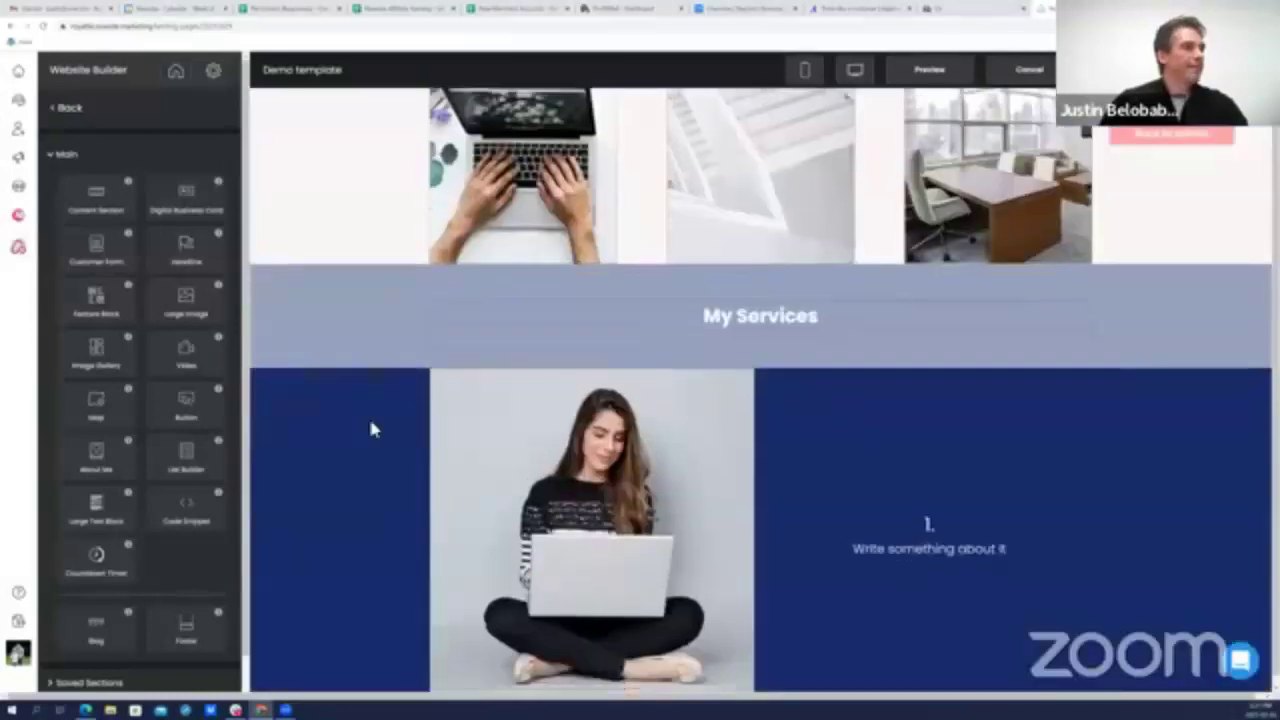
scroll(370, 429, "down", 2)
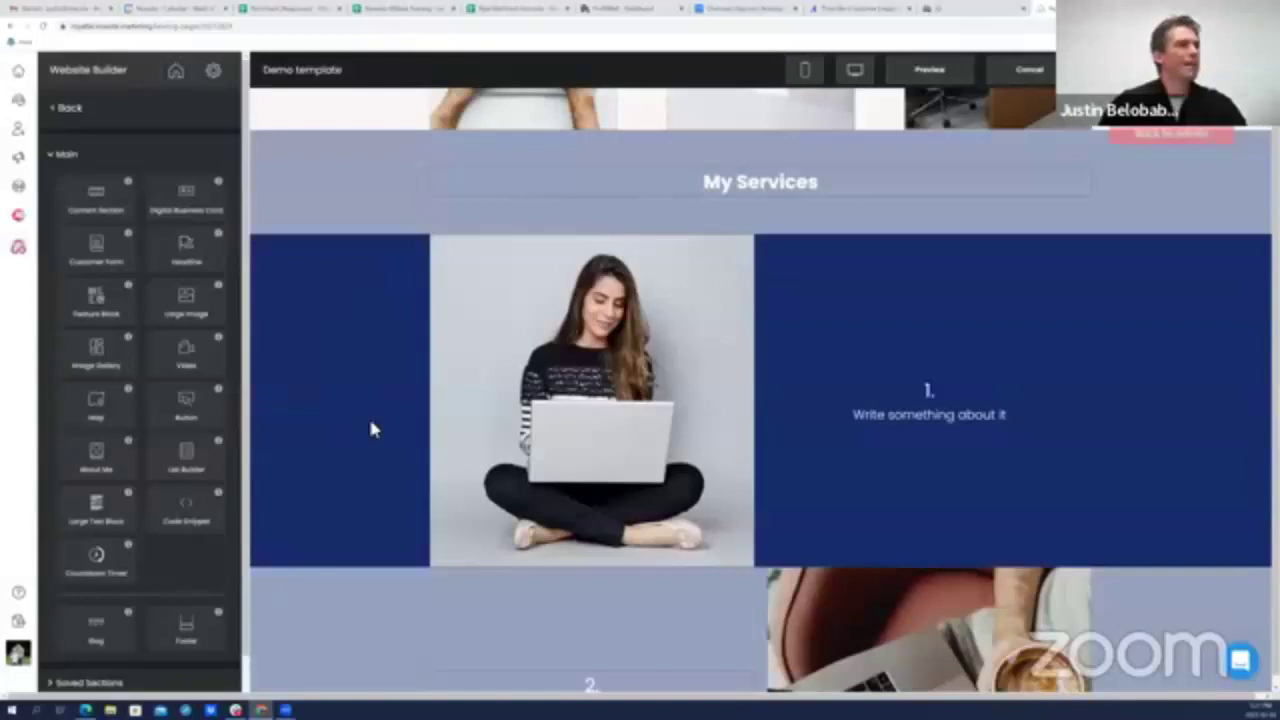
Ask the AI for an SEO sub-heading and insert 'Unlock Your Business's Potential with SEO Optimization Services' into service 1
left_click(823, 323)
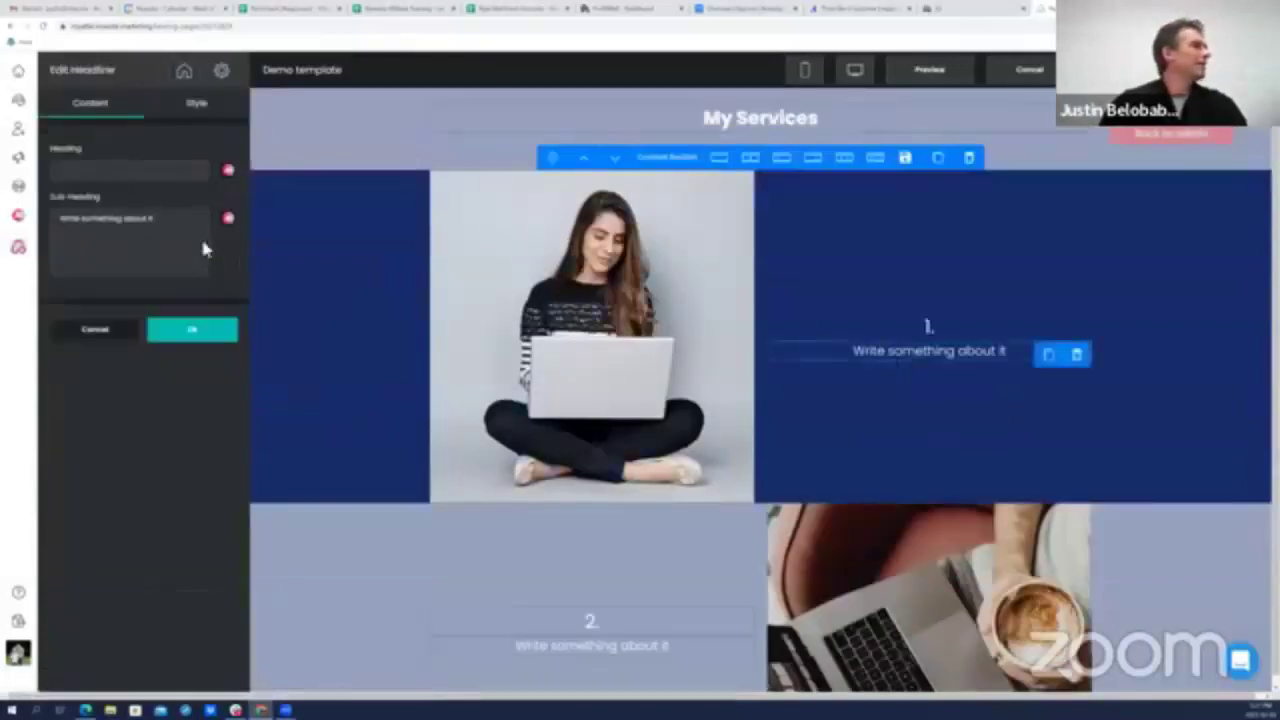
mouse_move(443, 277)
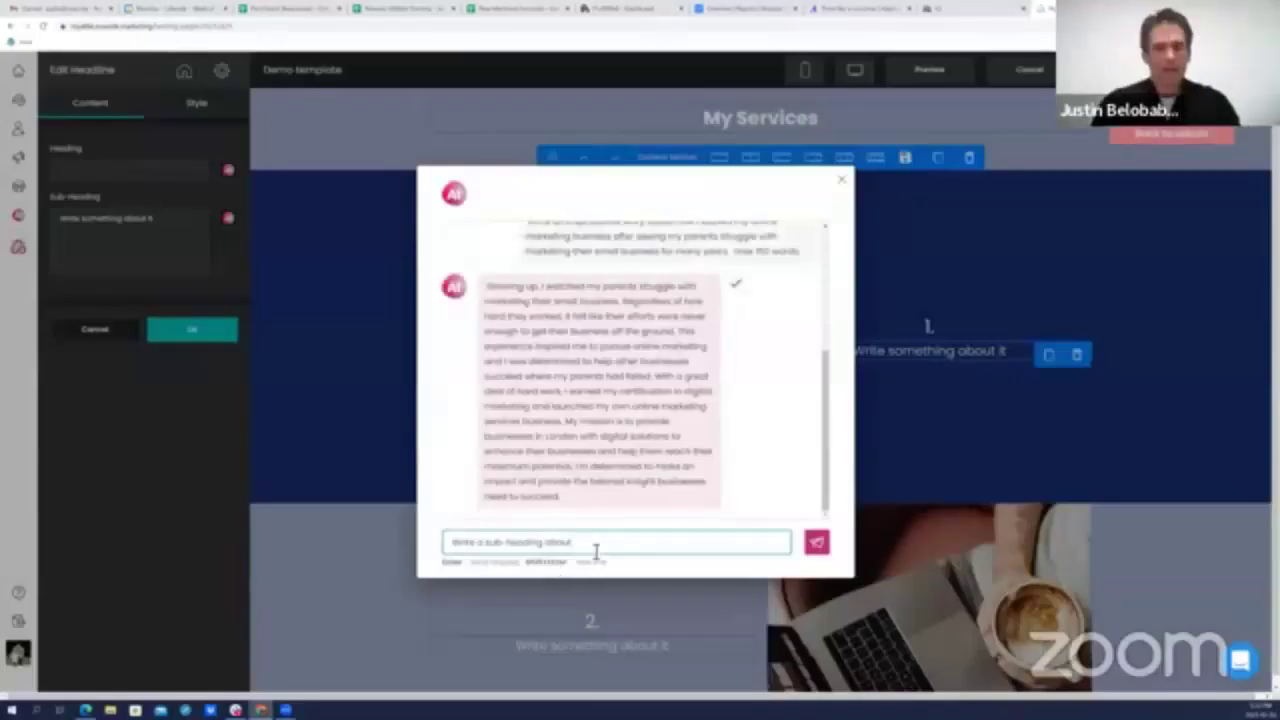
type("how")
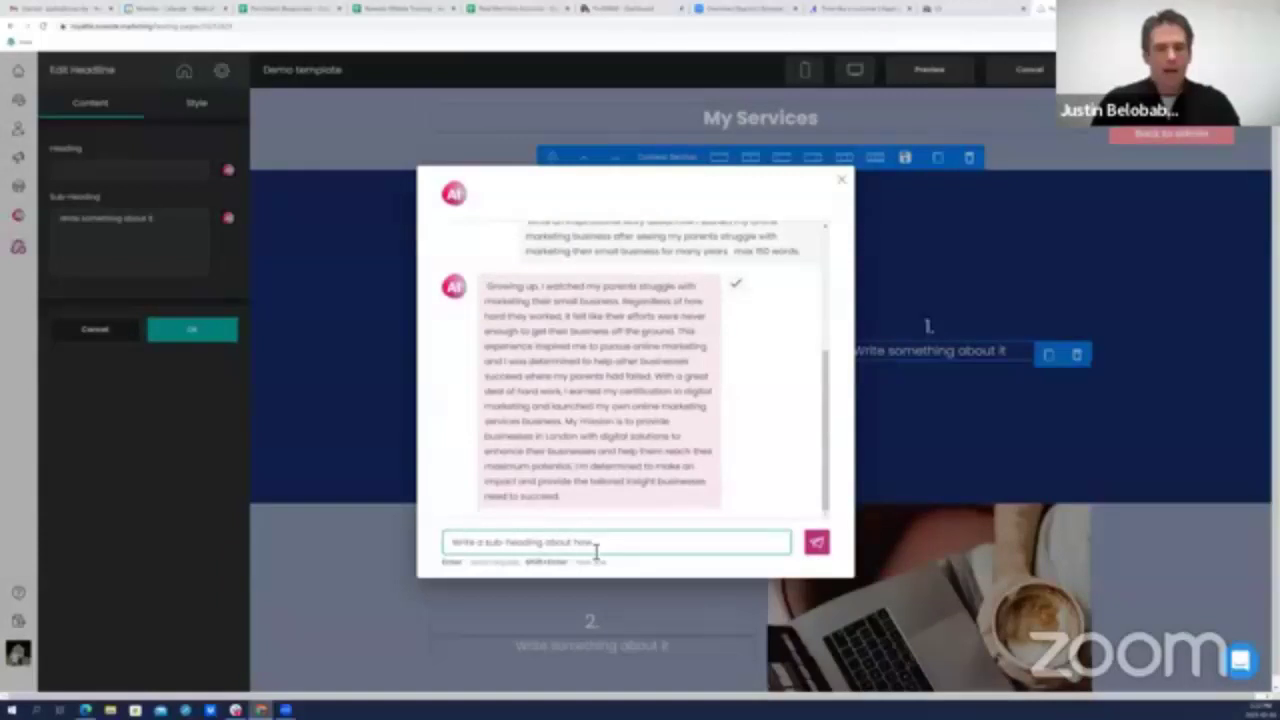
type(" I can help,")
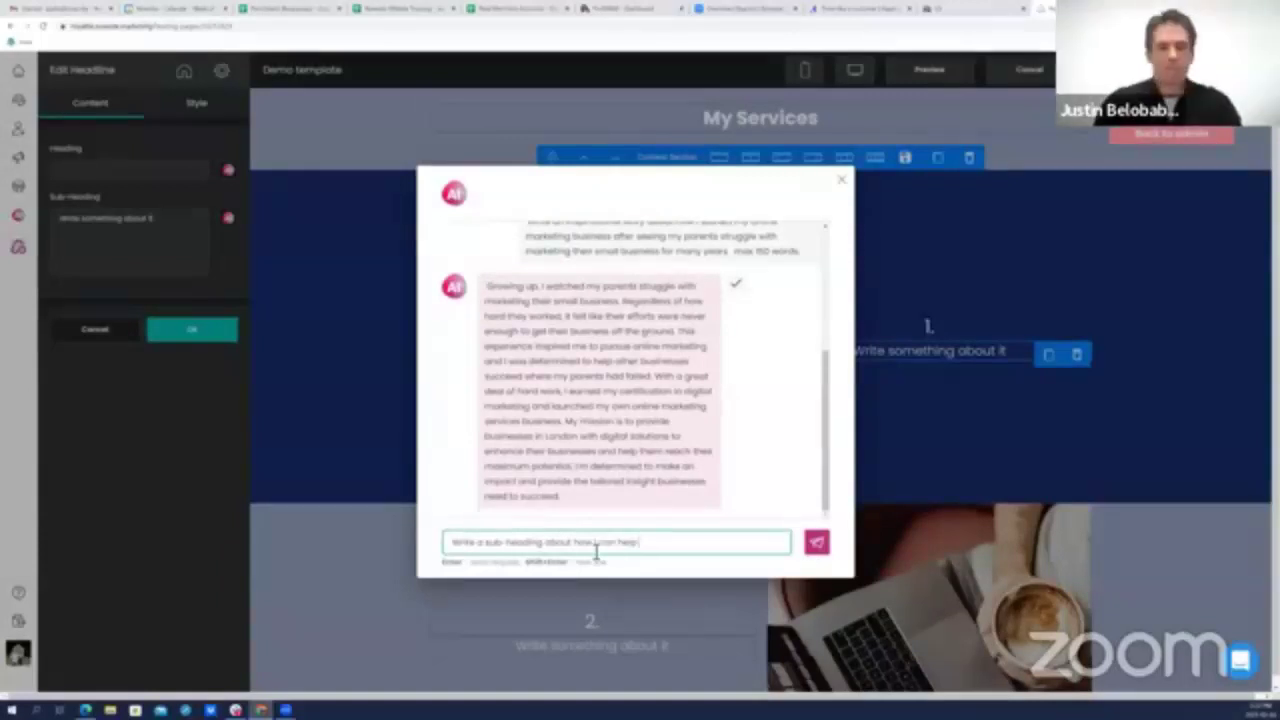
type(" you opt")
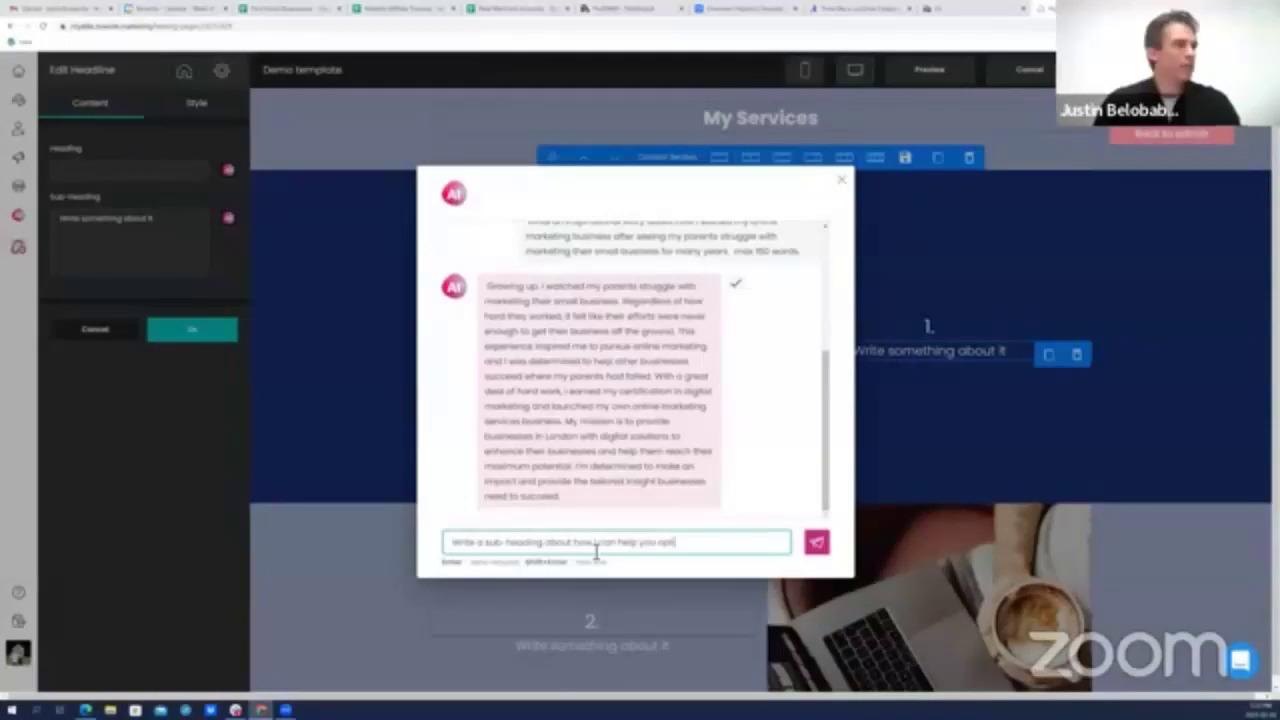
type("i")
key("BackSpace")
key("BackSpace")
key("BackSpace")
key("BackSpace")
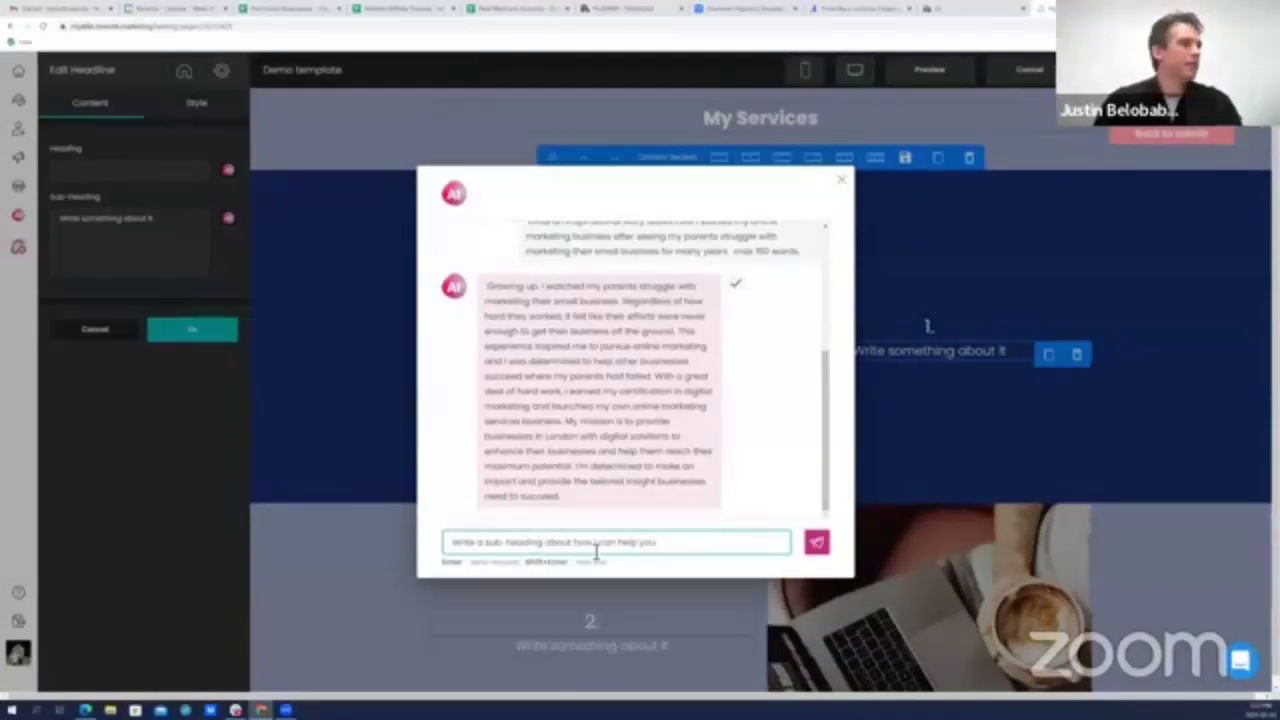
key("BackSpace")
key("BackSpace")
key("BackSpace")
type("my clients opt")
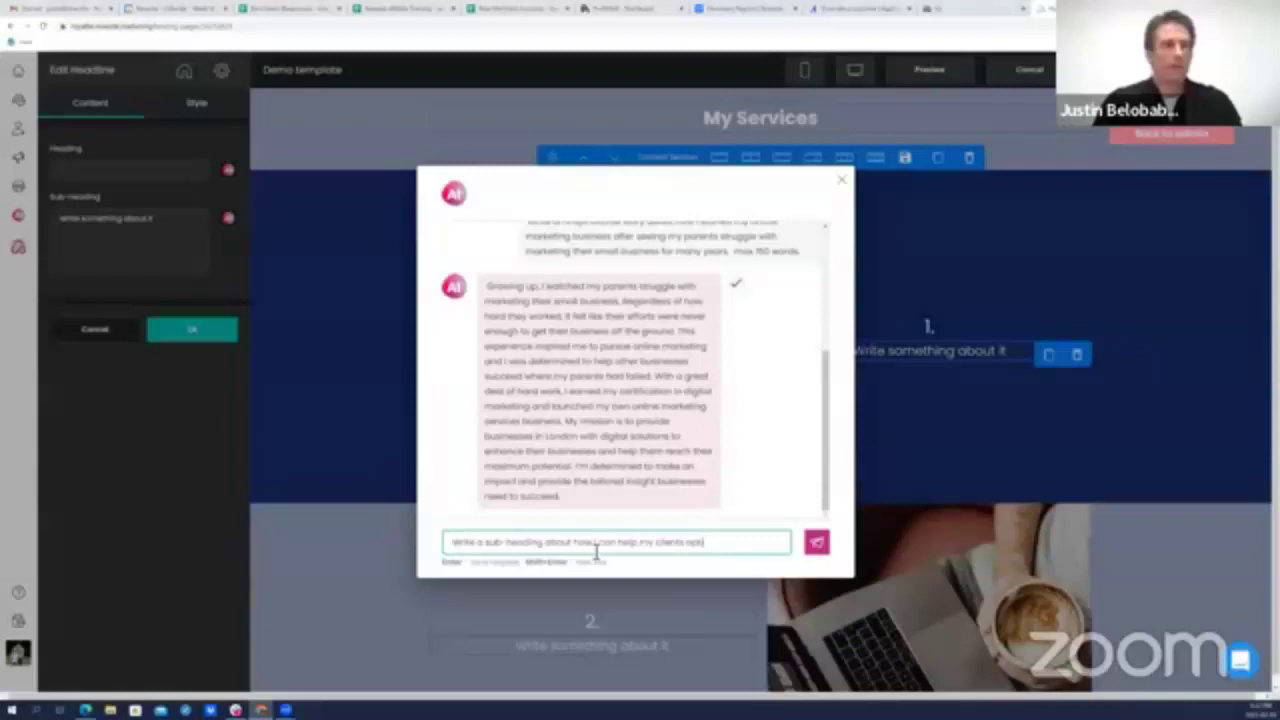
type("imise their SEO")
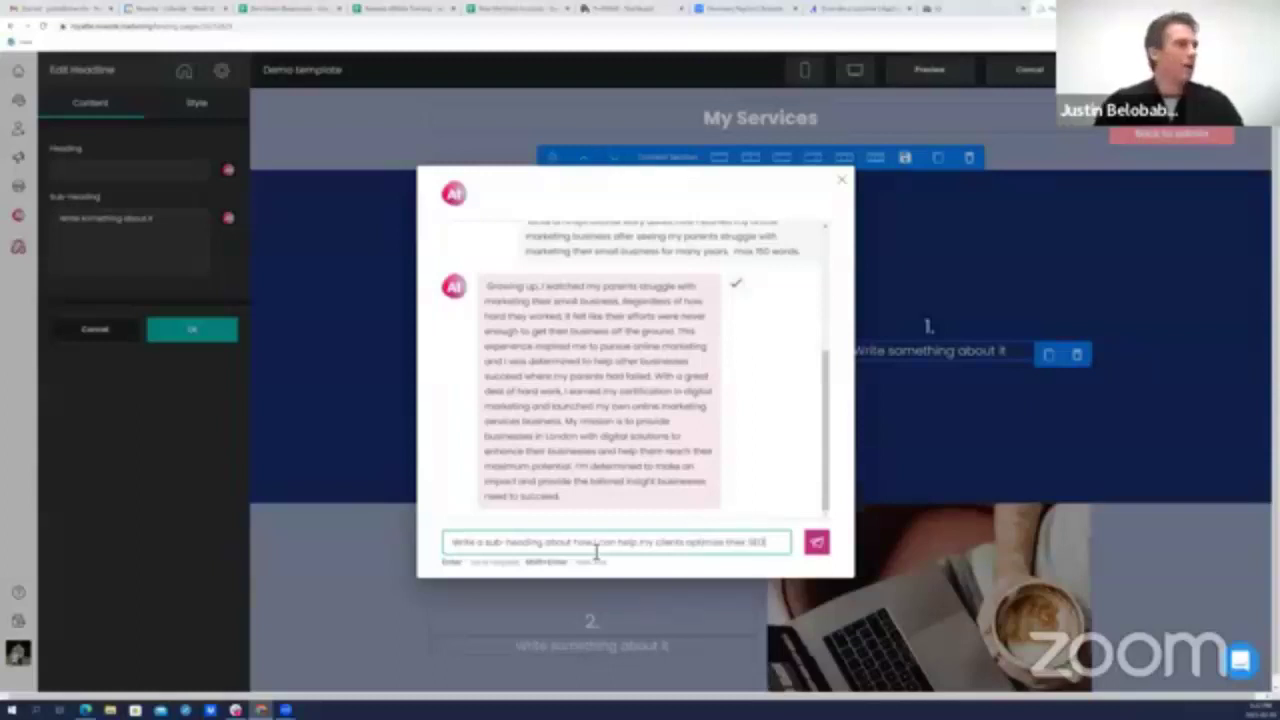
left_click(817, 543)
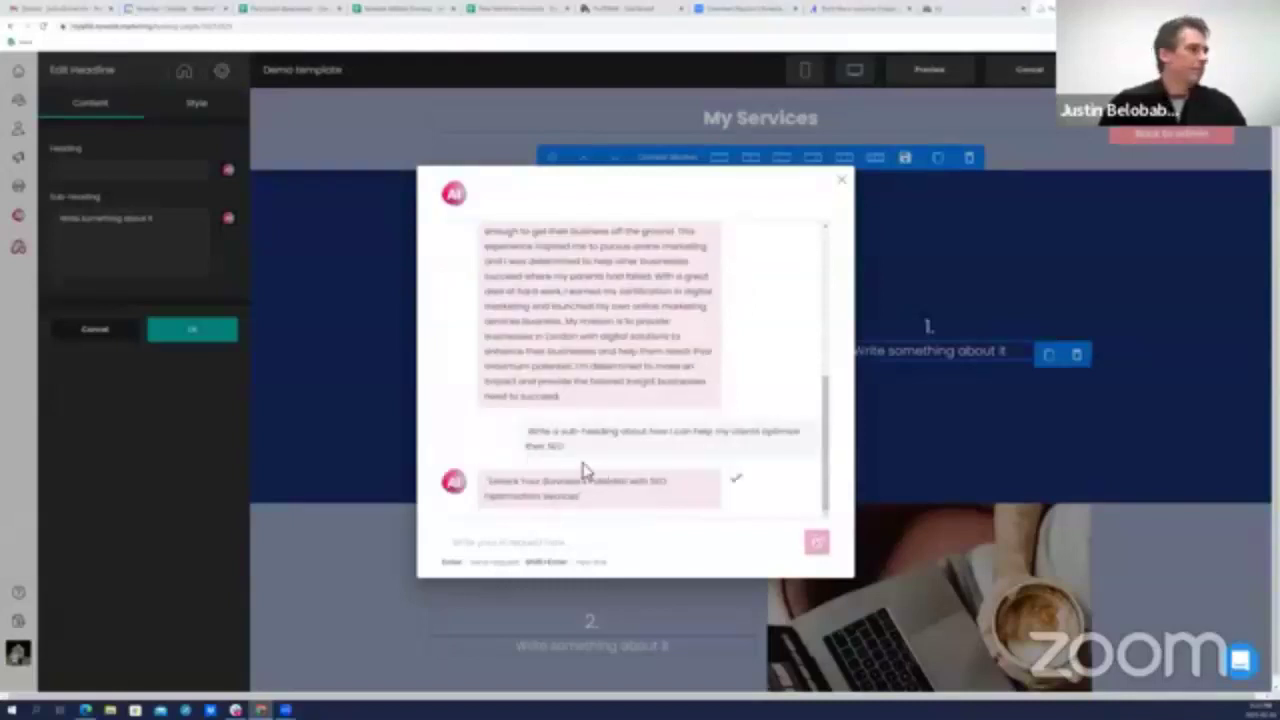
left_click(733, 484)
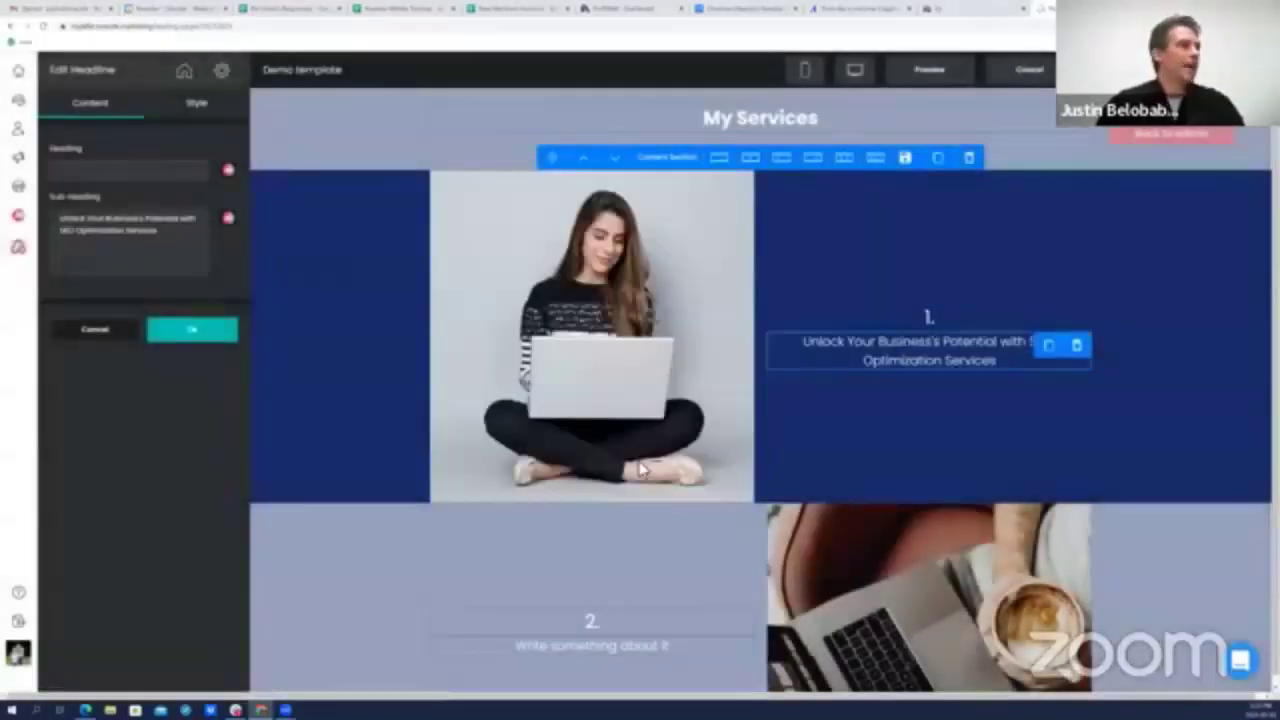
Ask the AI for a social media growth sub-heading and apply it to service item 2
left_click(591, 645)
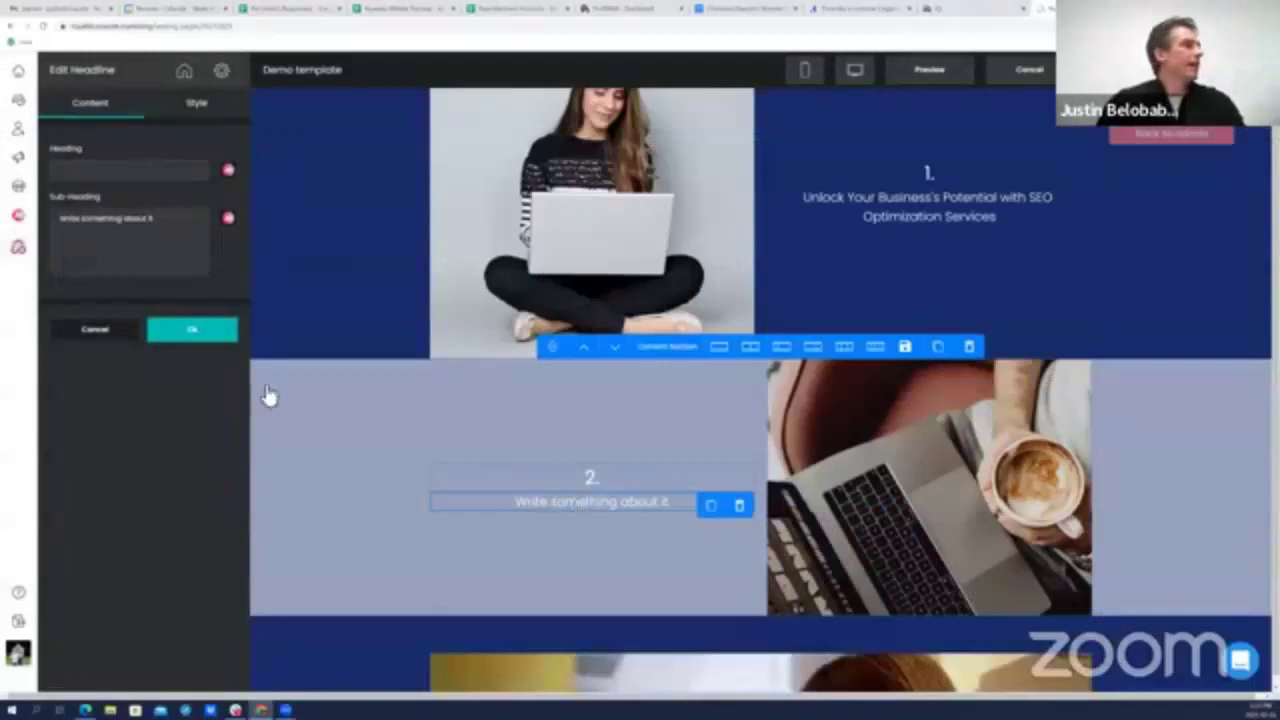
left_click(228, 219)
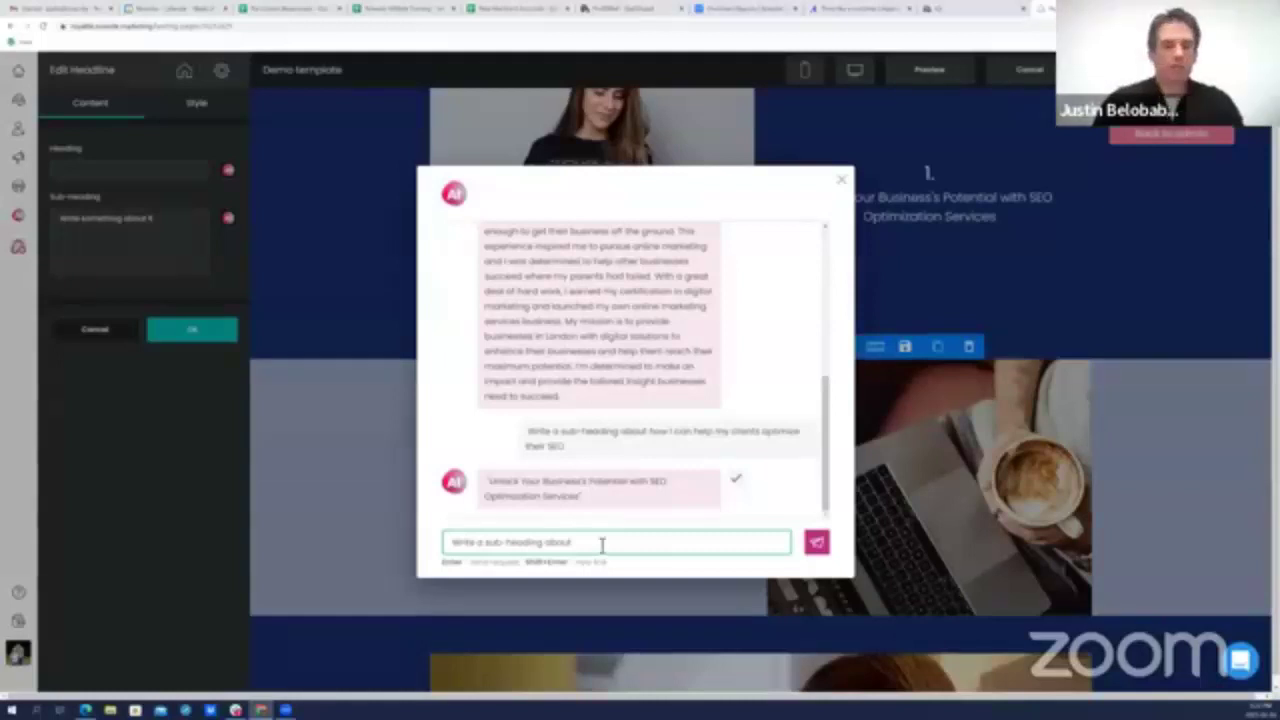
type("h")
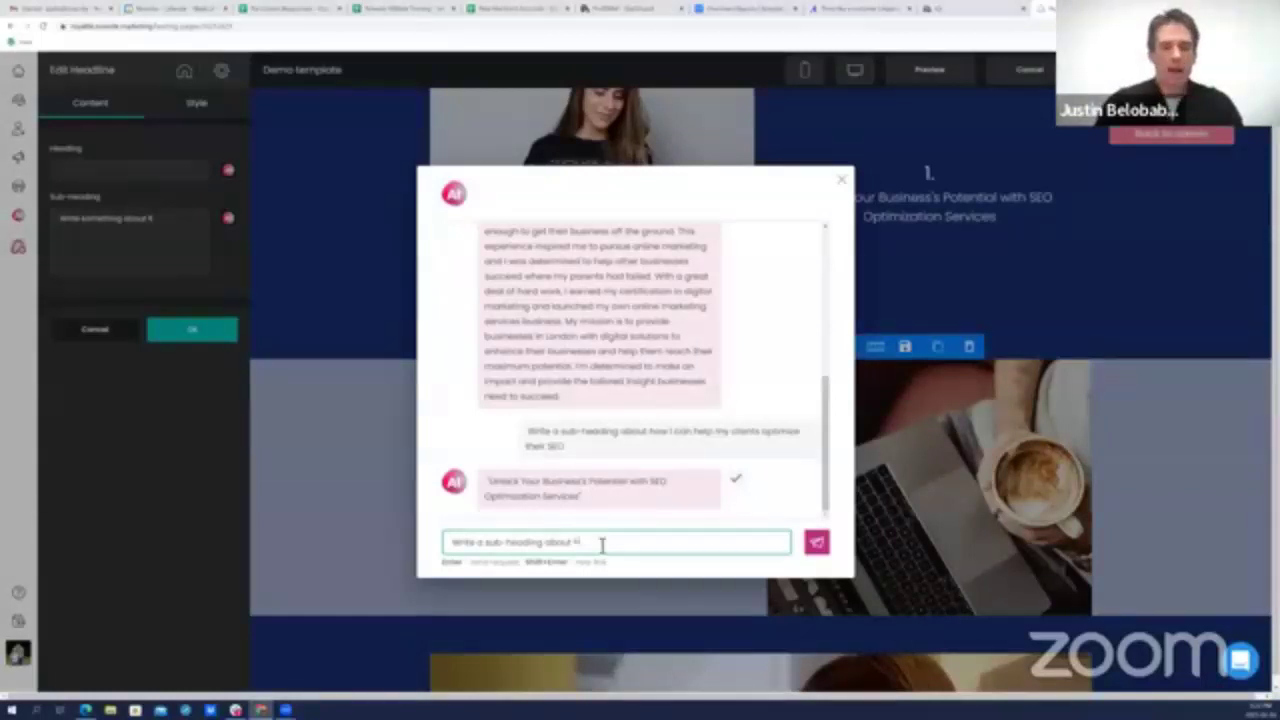
type("ow my clients can grow")
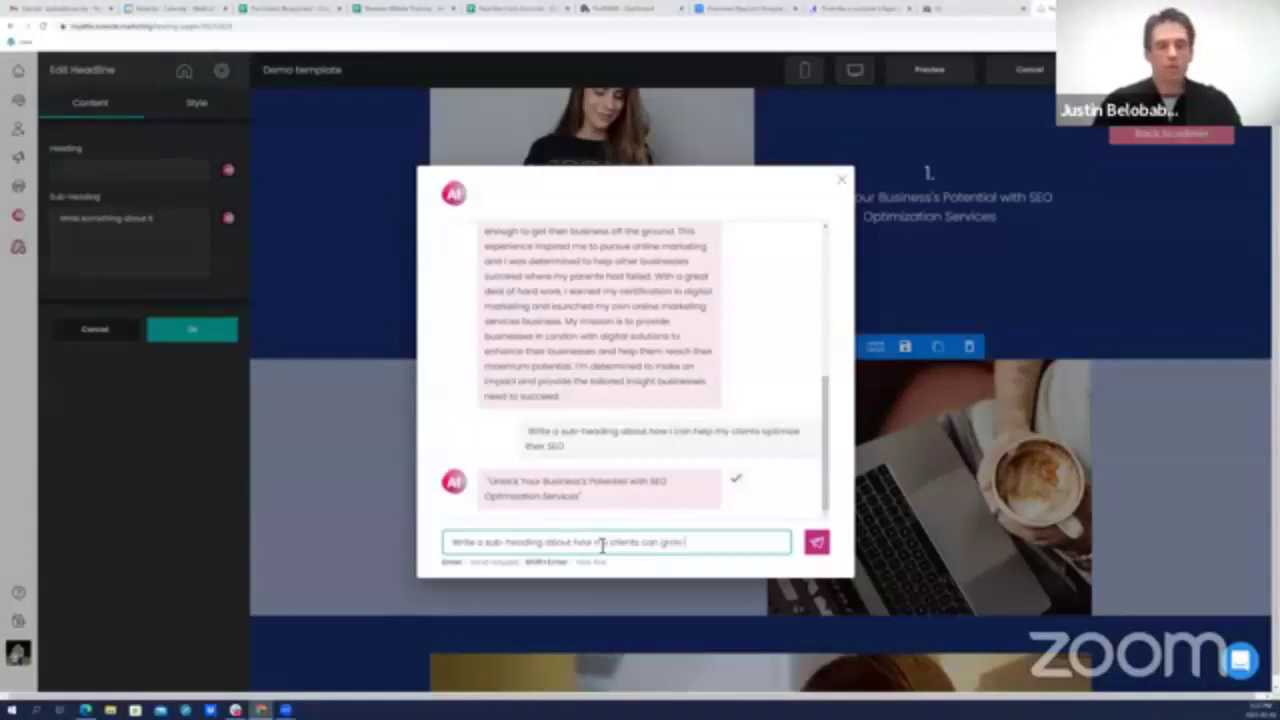
type(" wheir")
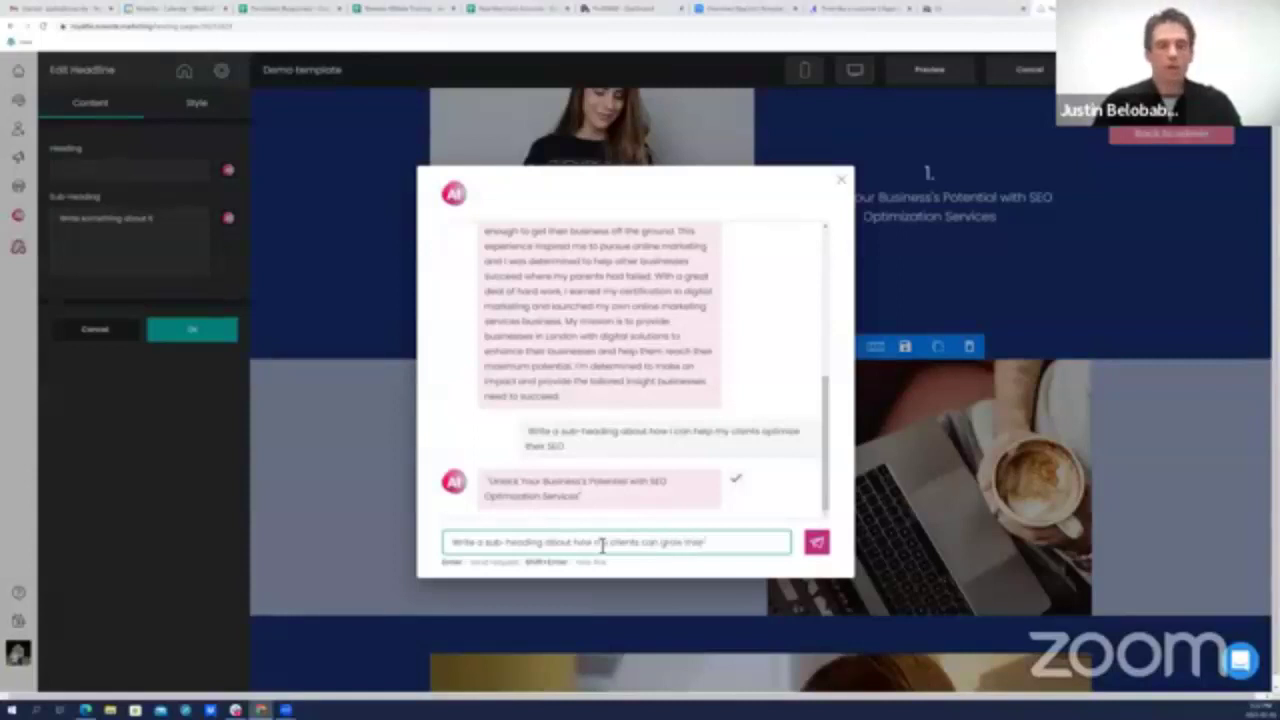
type(" business with")
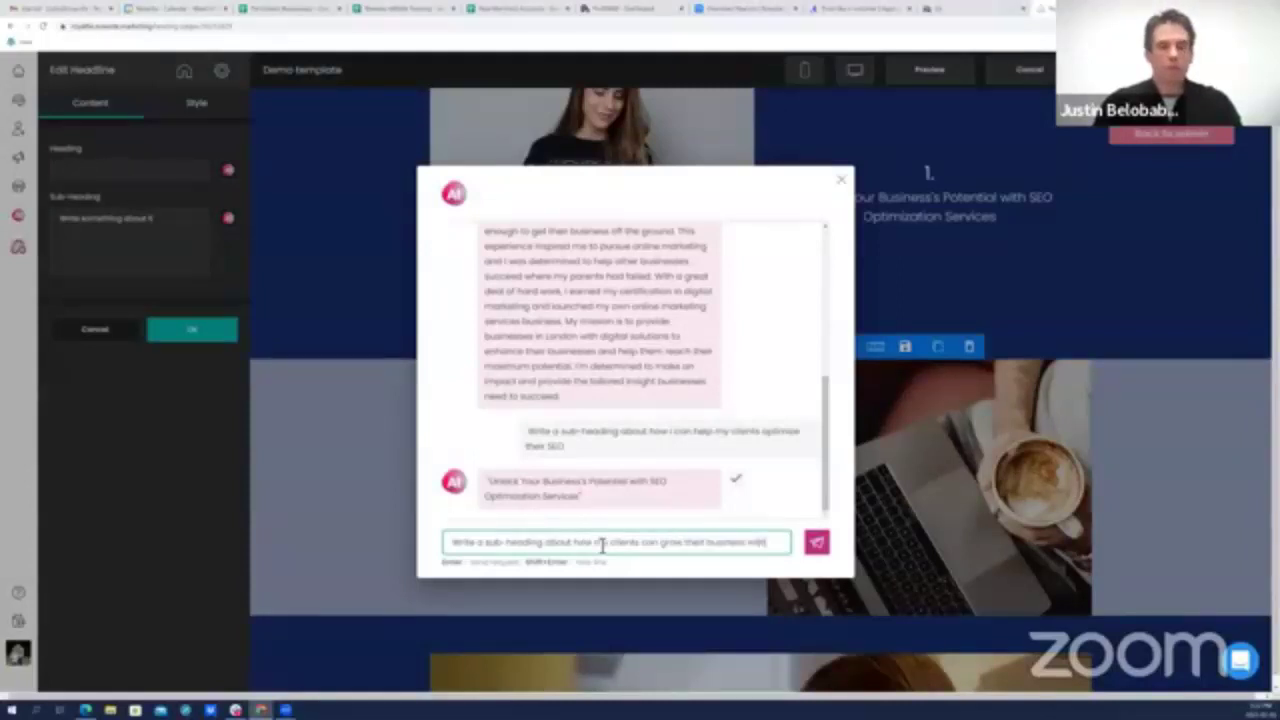
type(" social media")
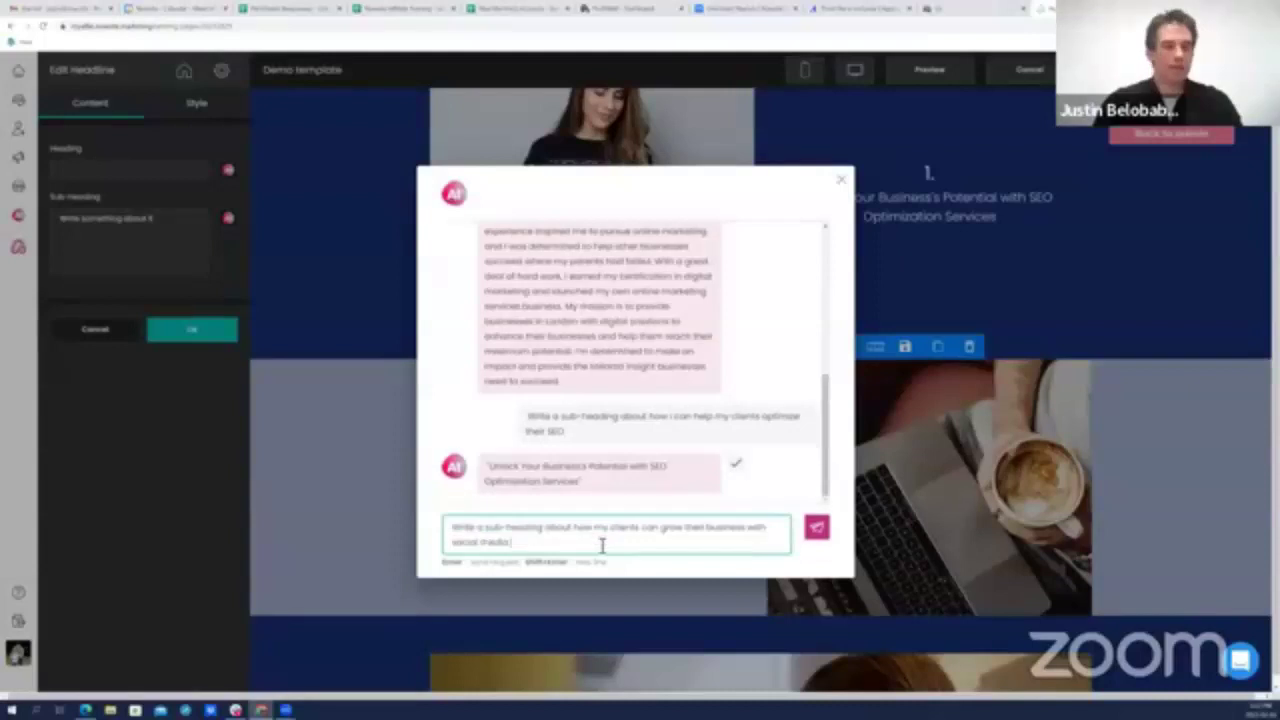
type(" for")
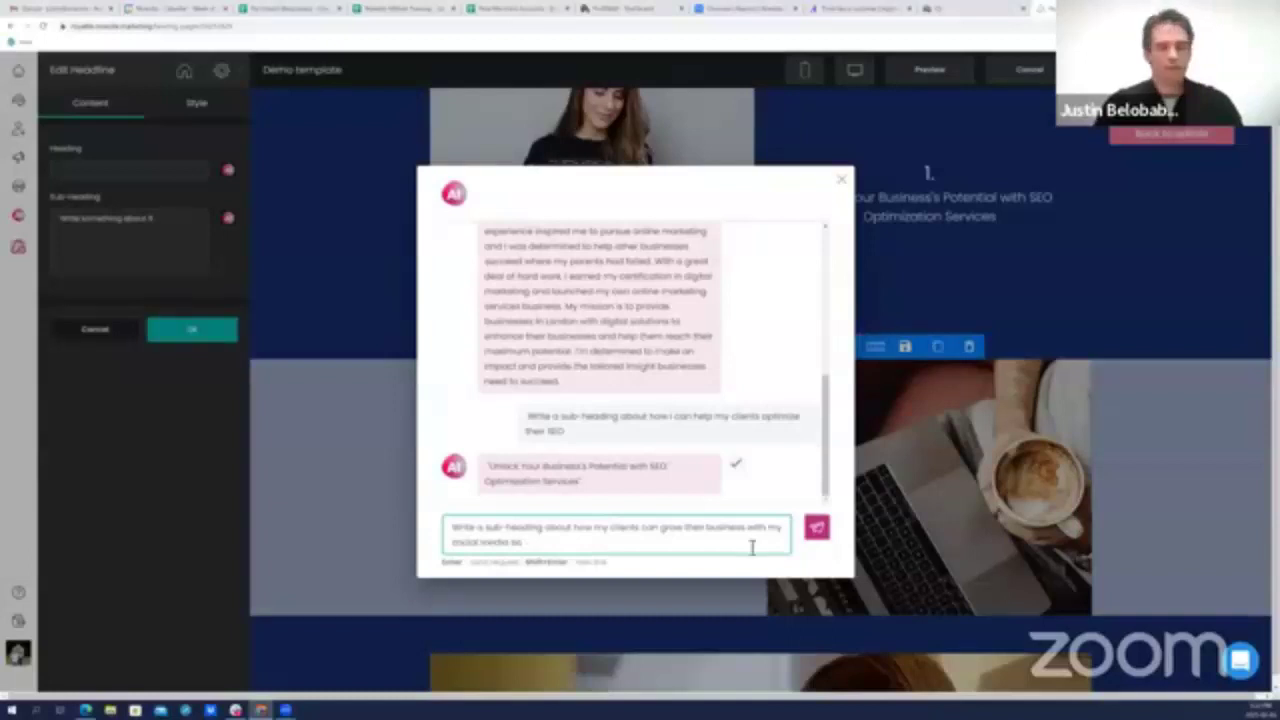
type(" rvices")
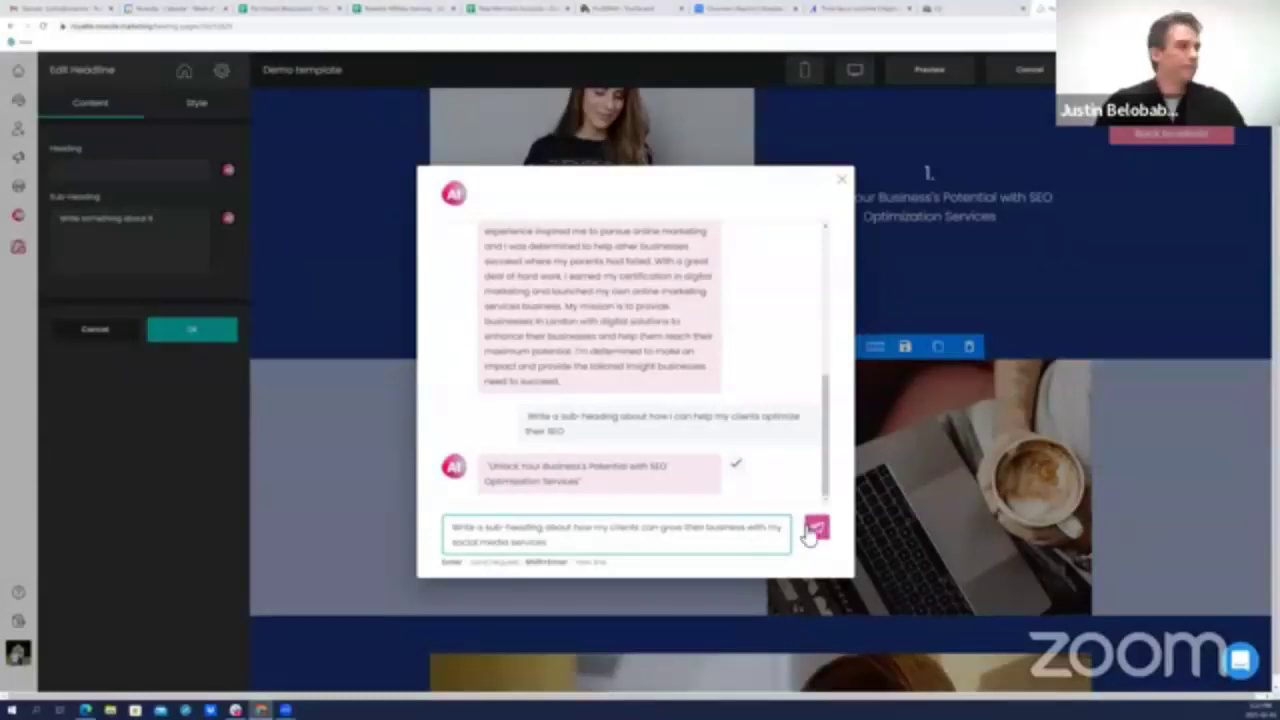
left_click(815, 528)
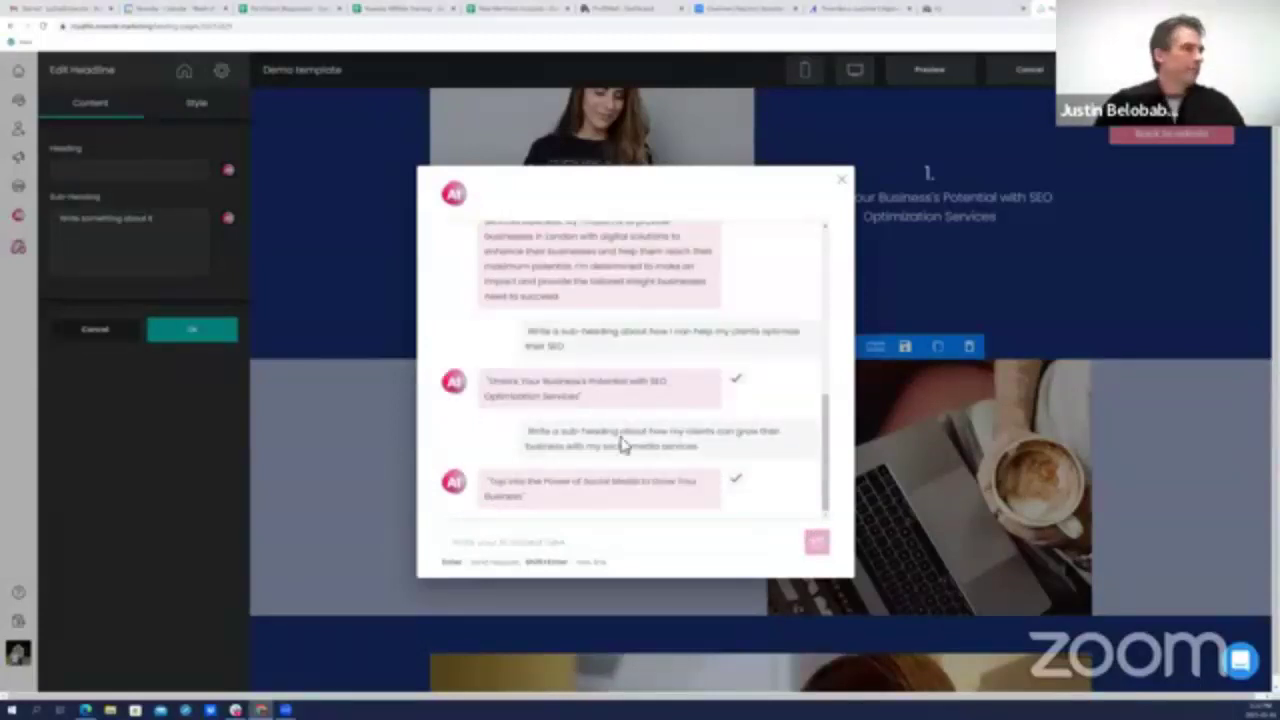
left_click(737, 482)
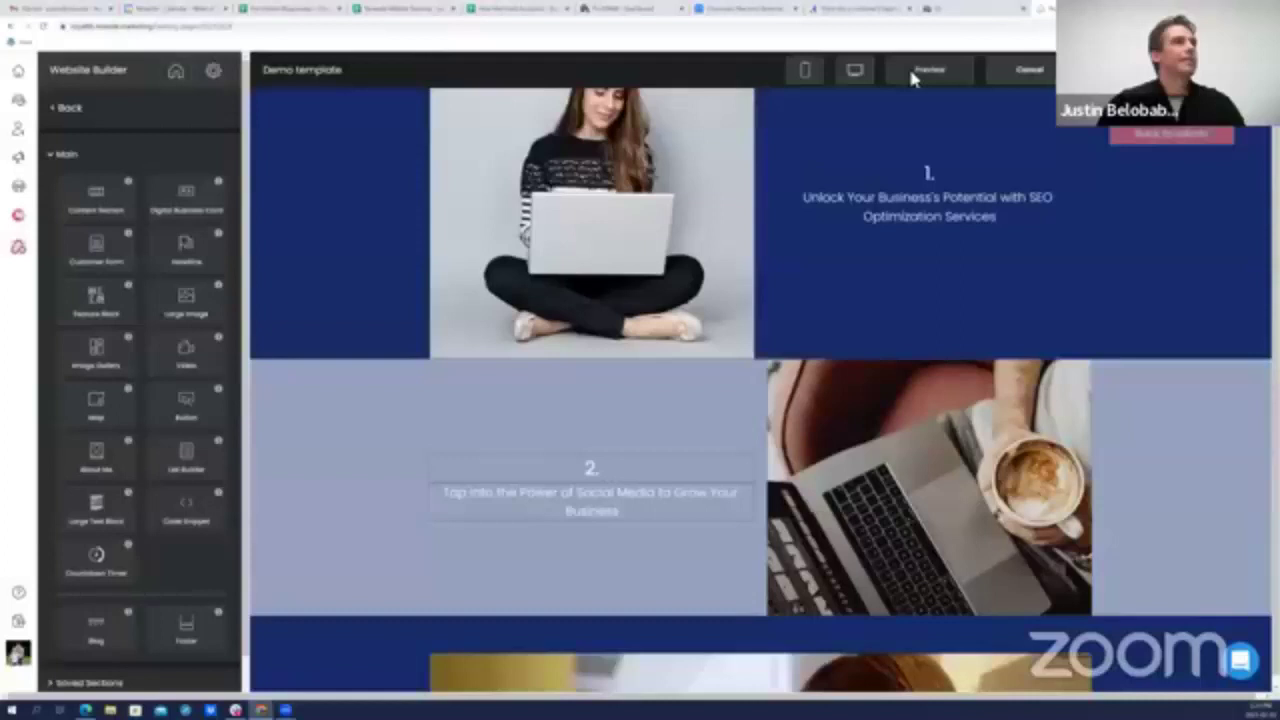
Preview the live website and scroll down through it to the My Services section
left_click(920, 72)
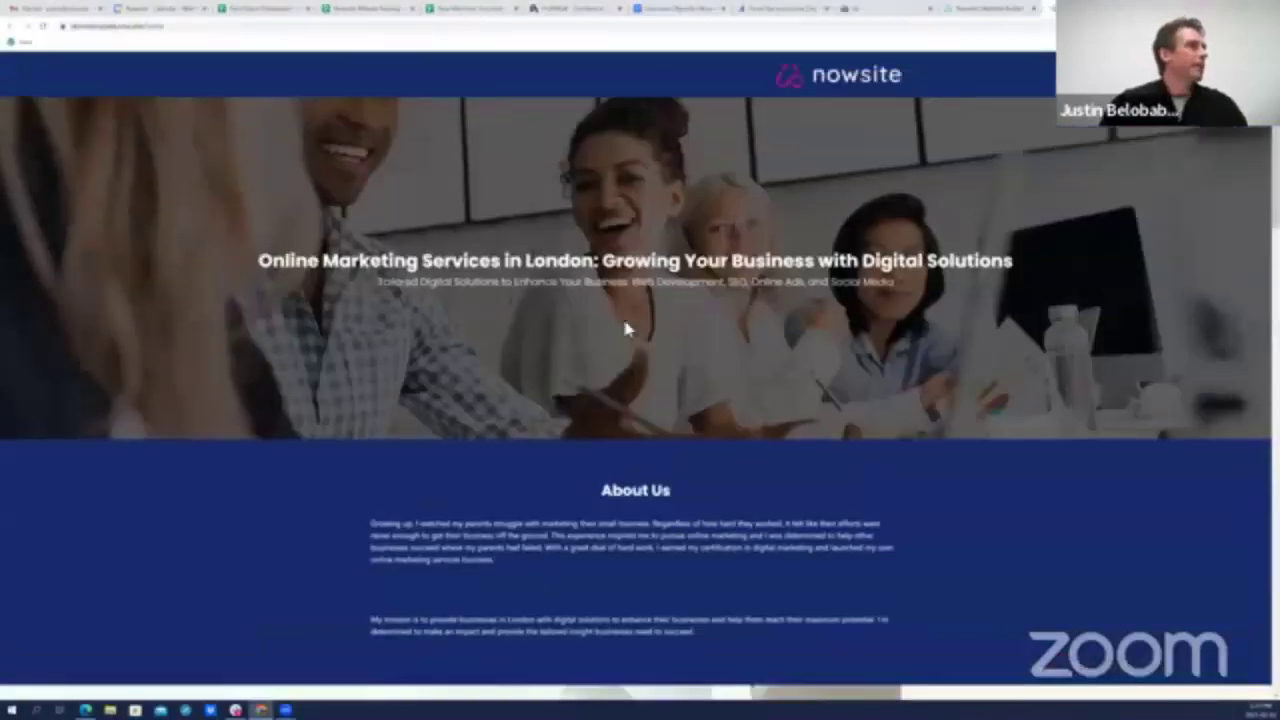
scroll(625, 328, "down", 1)
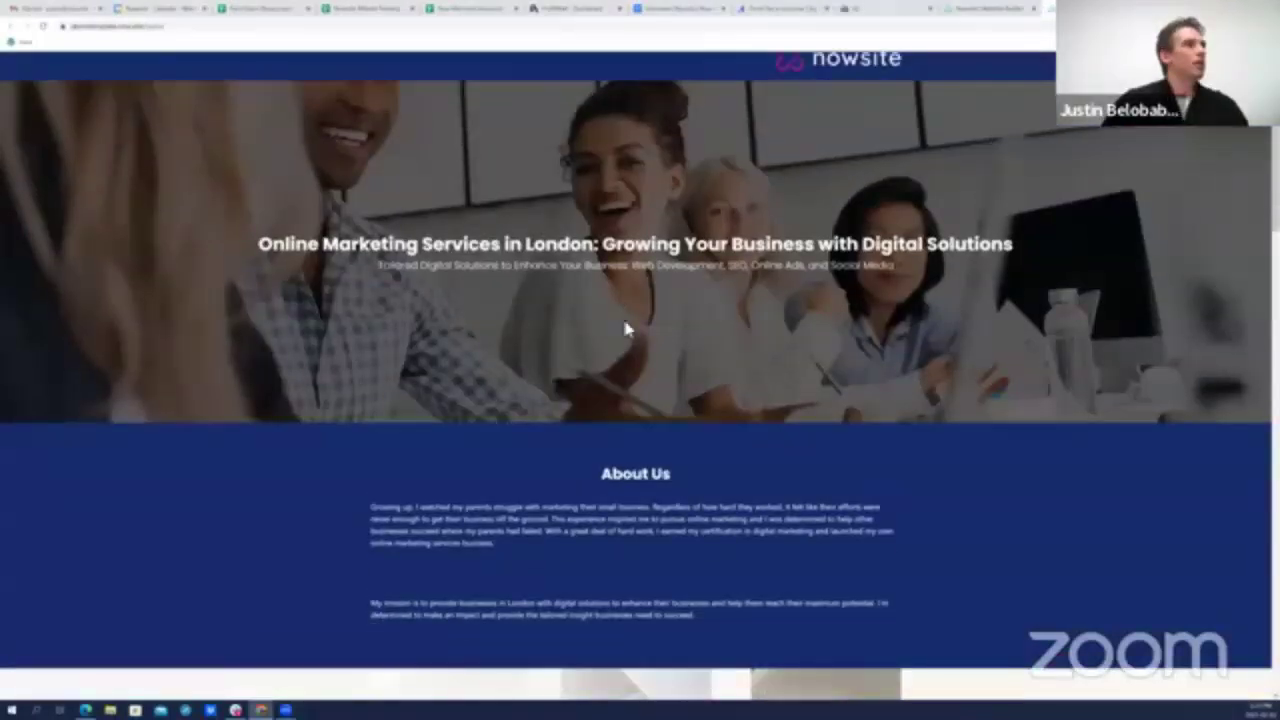
scroll(625, 328, "down", 1)
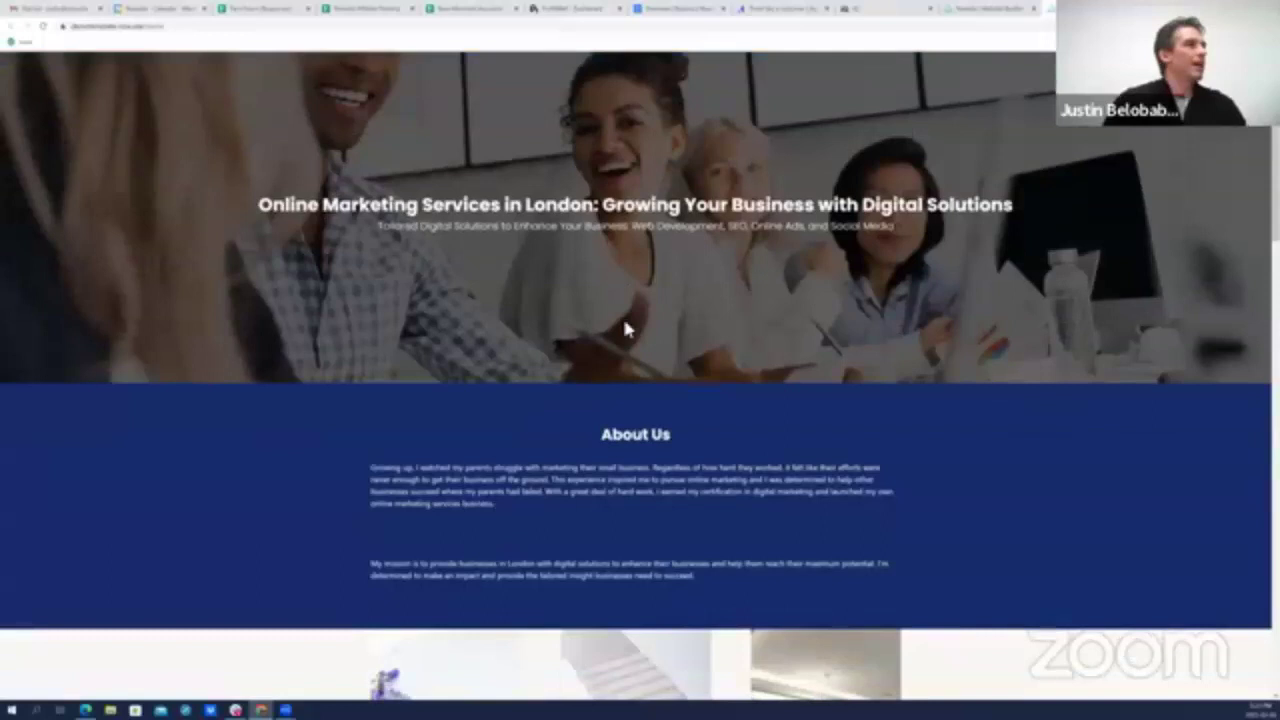
scroll(625, 328, "down", 3)
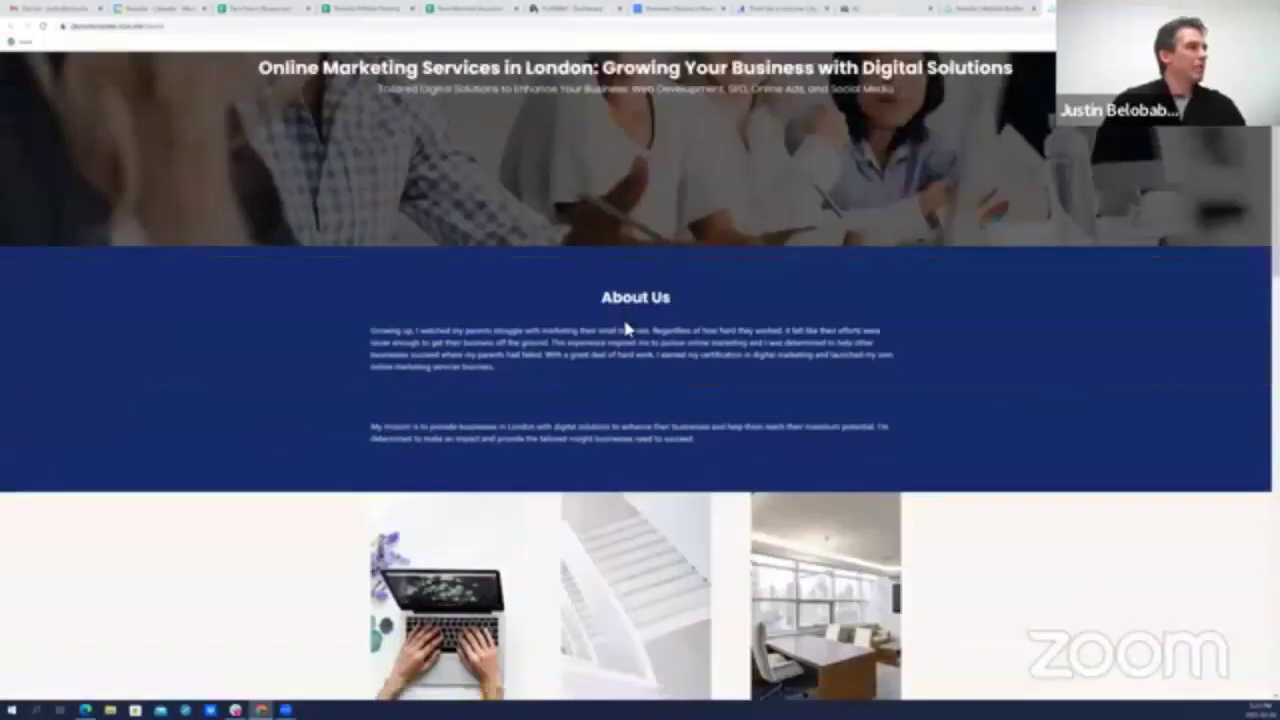
scroll(625, 328, "down", 8)
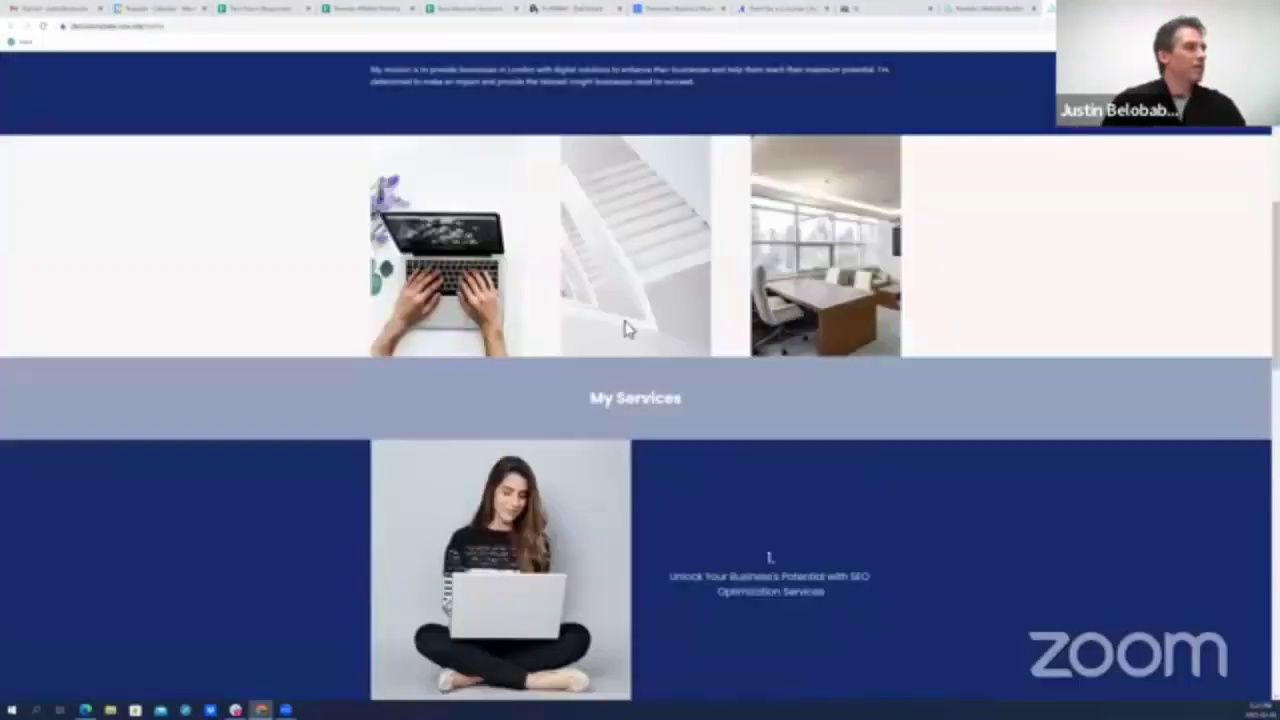
scroll(625, 328, "down", 6)
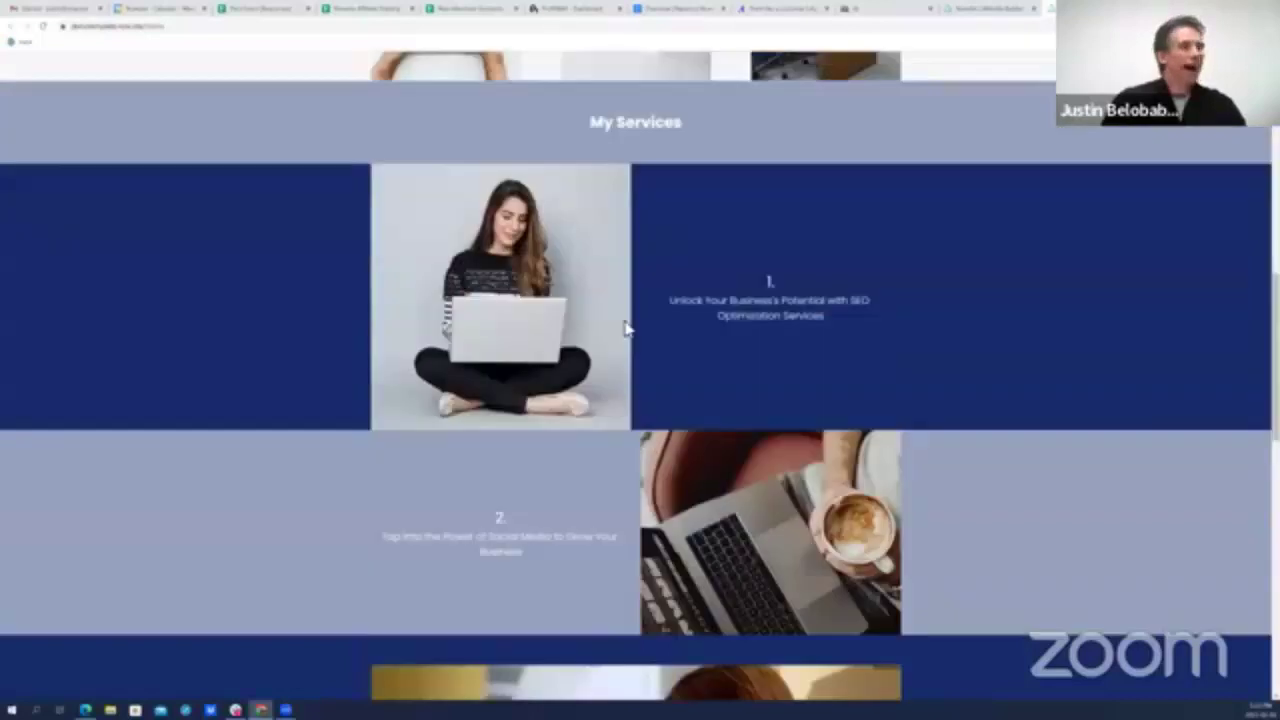
scroll(625, 328, "down", 1)
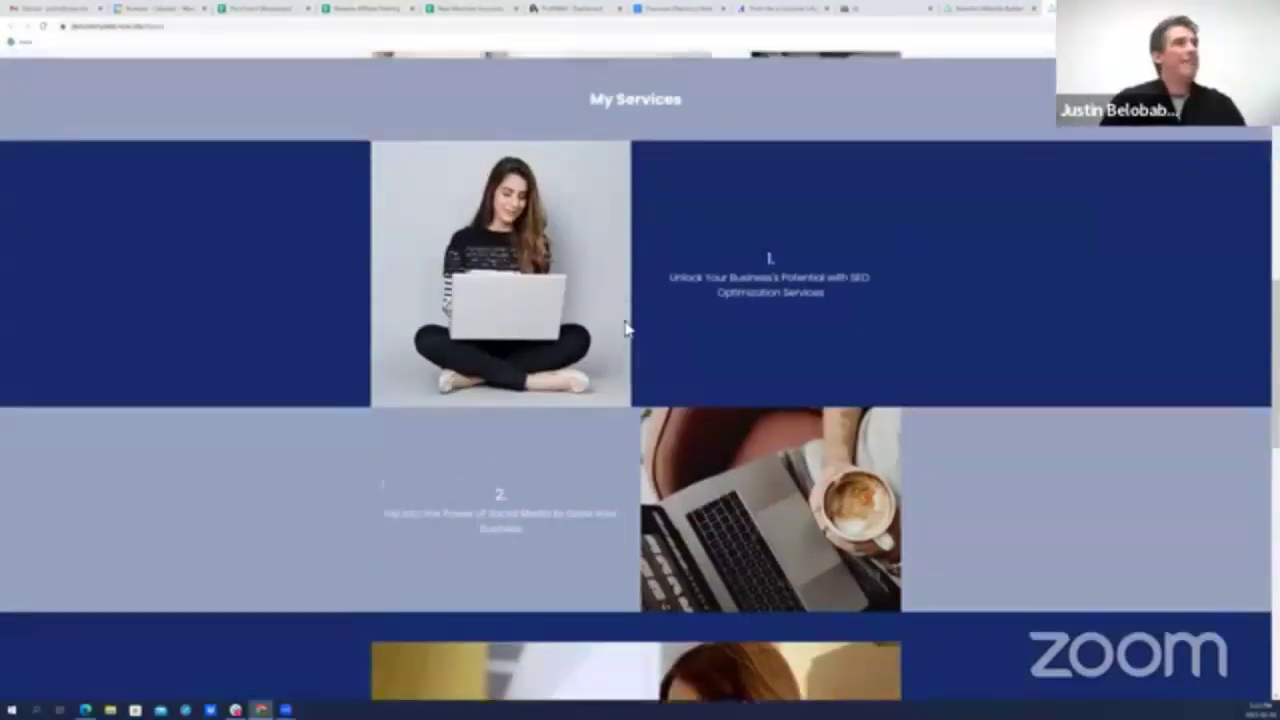
scroll(625, 328, "up", 3)
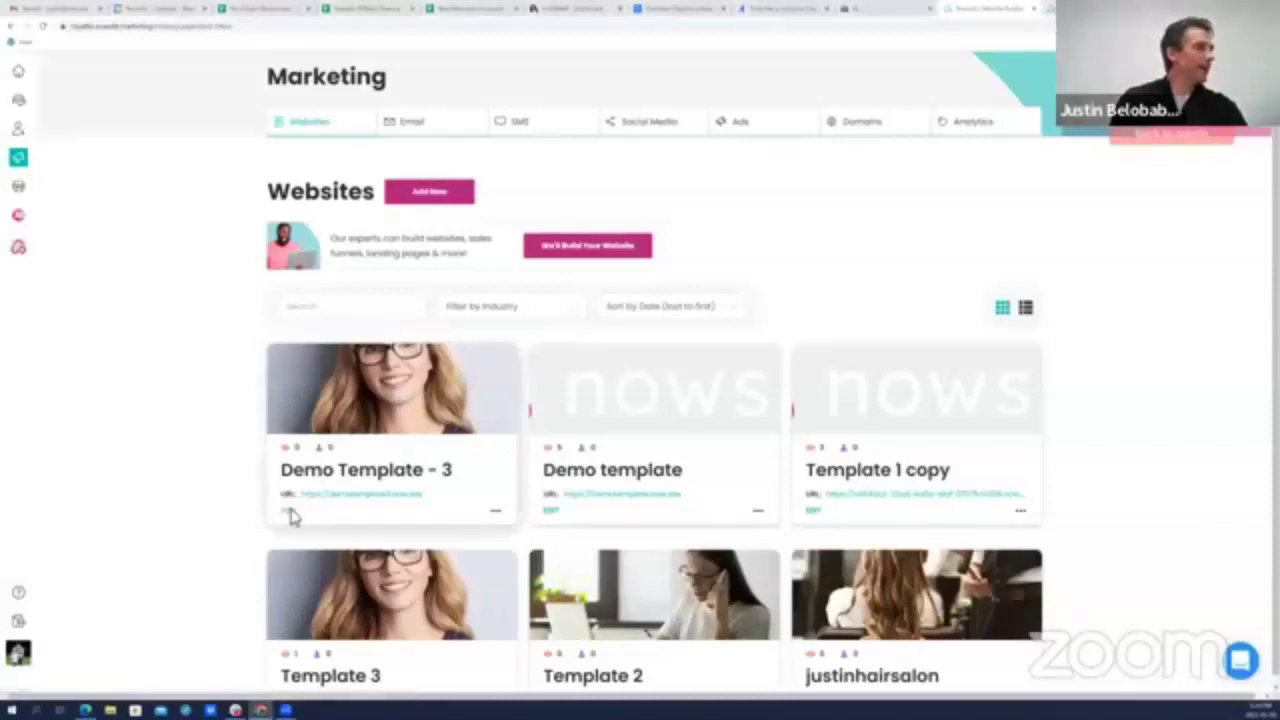
Edit Demo Template - 3 and open its Business Name and Slogan header in the headline editor
left_click(290, 511)
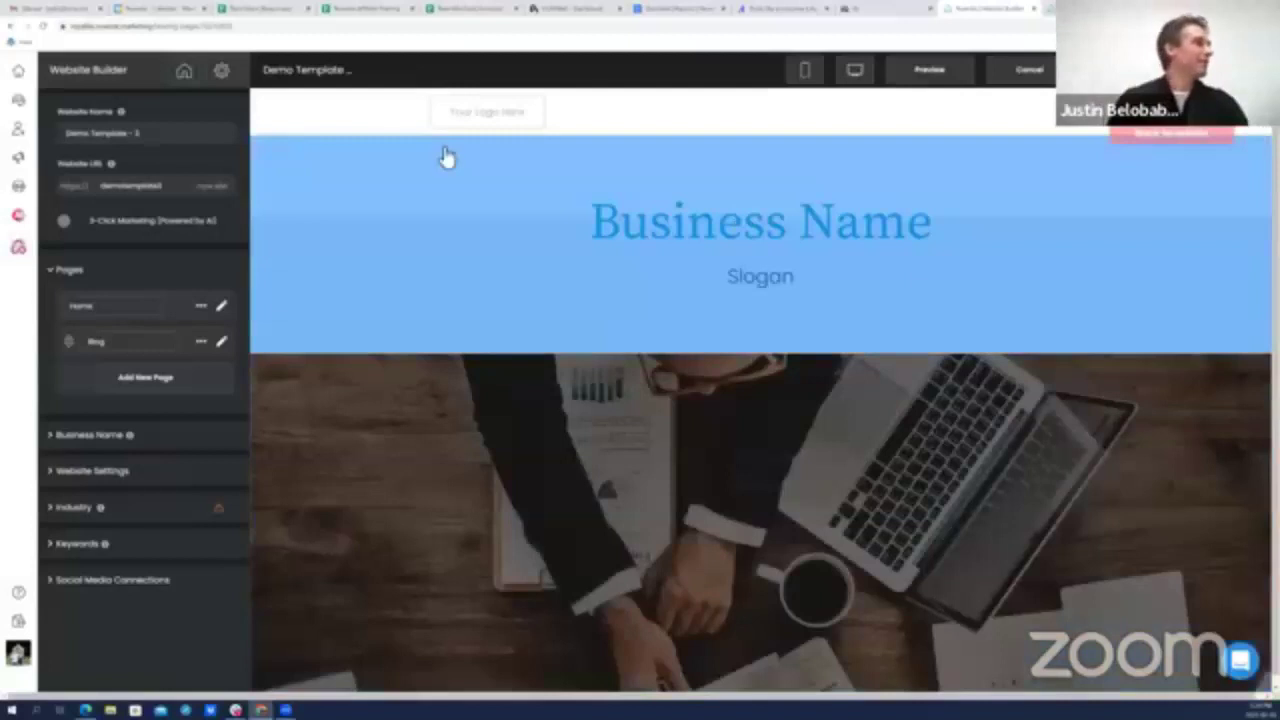
left_click(487, 246)
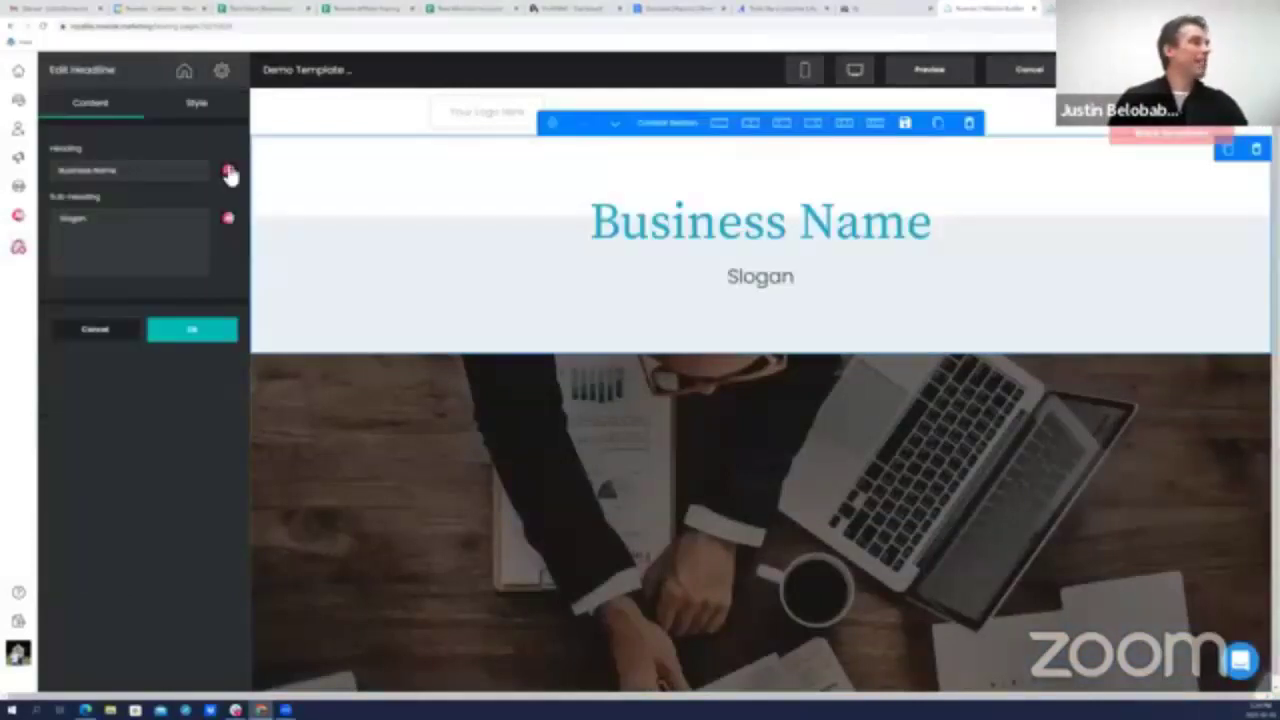
Have the AI suggest a friendly Toronto coaching business name and accept 'Radiant Life Coaching Toronto' as the heading
left_click(229, 172)
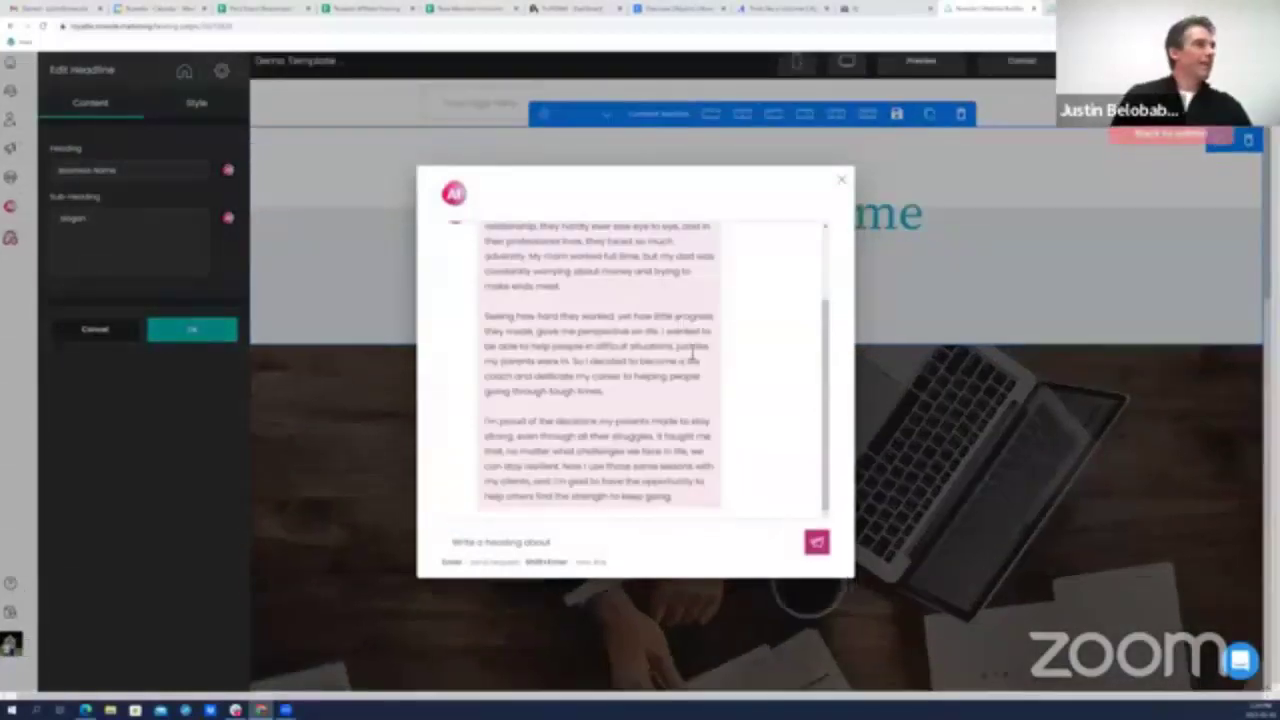
scroll(690, 354, "up", 3)
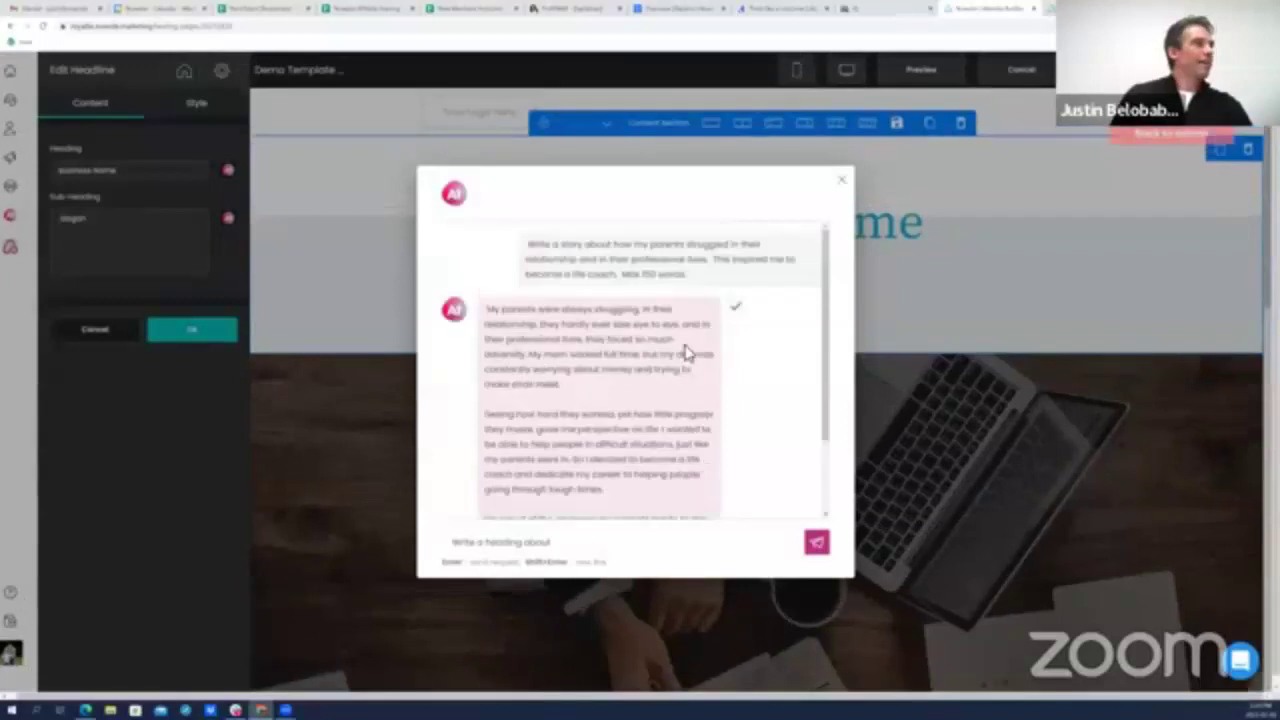
scroll(686, 352, "down", 2)
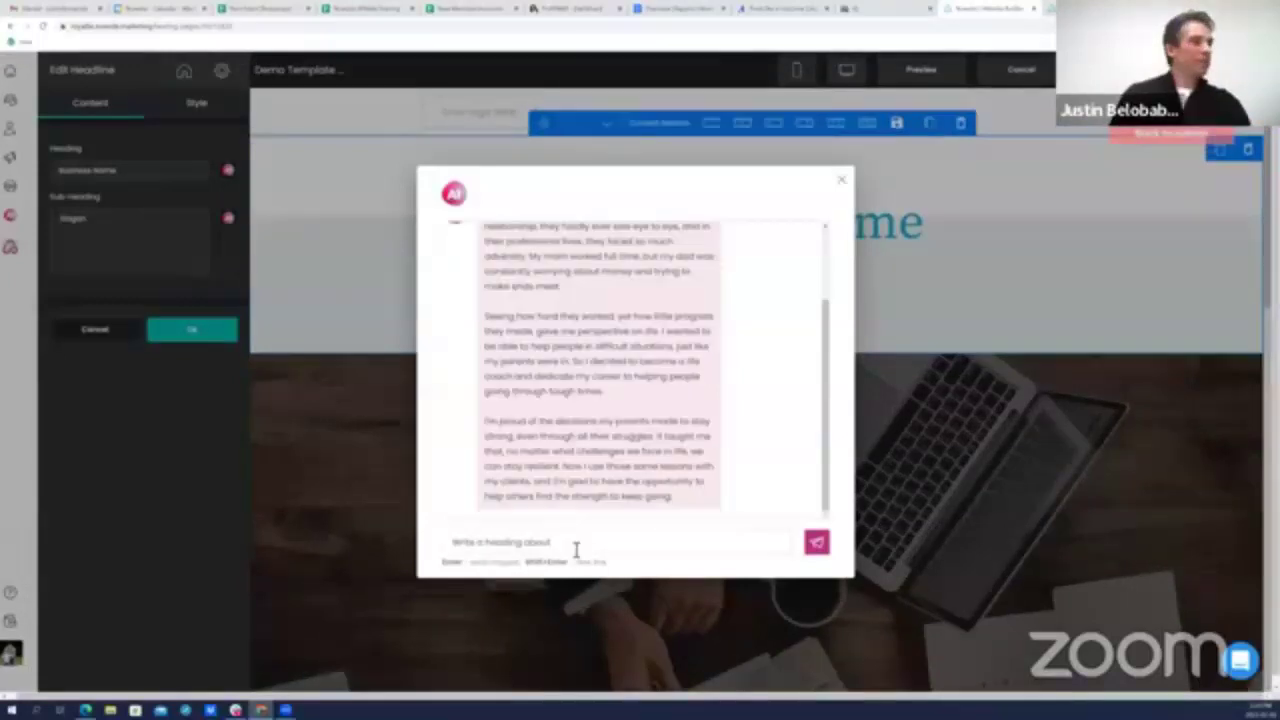
left_click(576, 549)
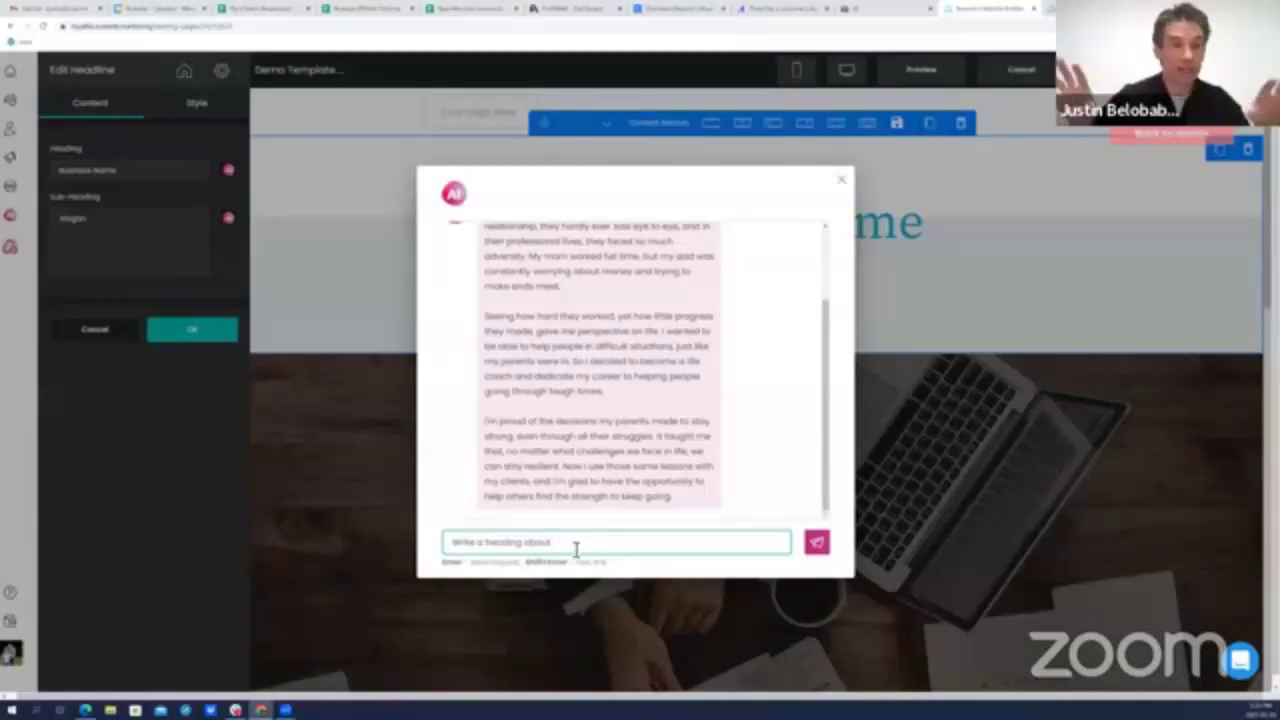
left_click_drag(576, 546, 503, 542)
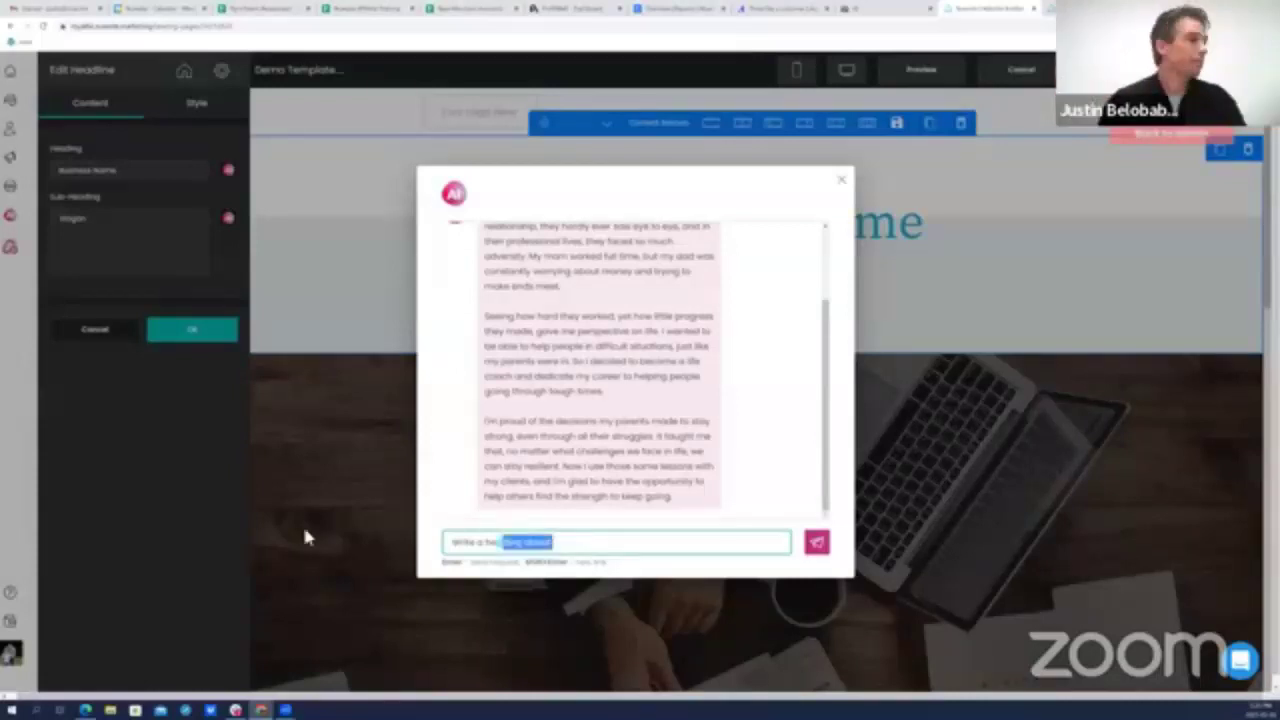
key("ctrl+a")
type("Suggest")
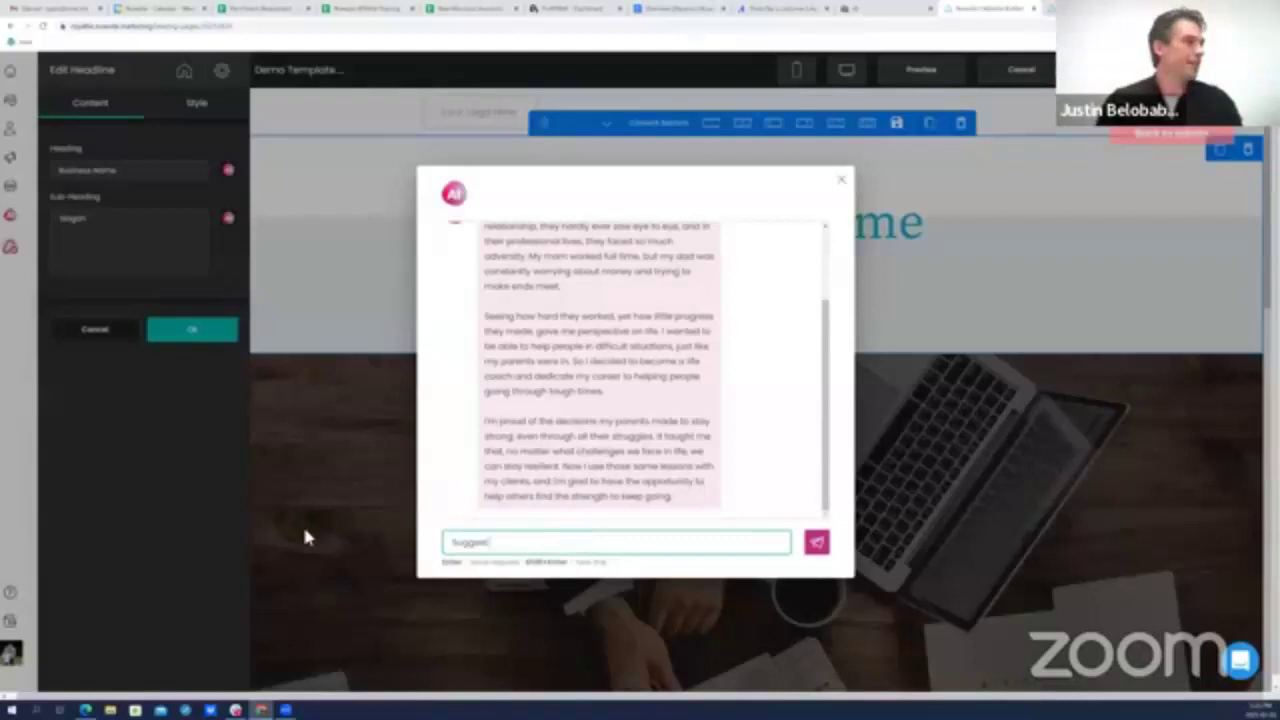
type(" a thr")
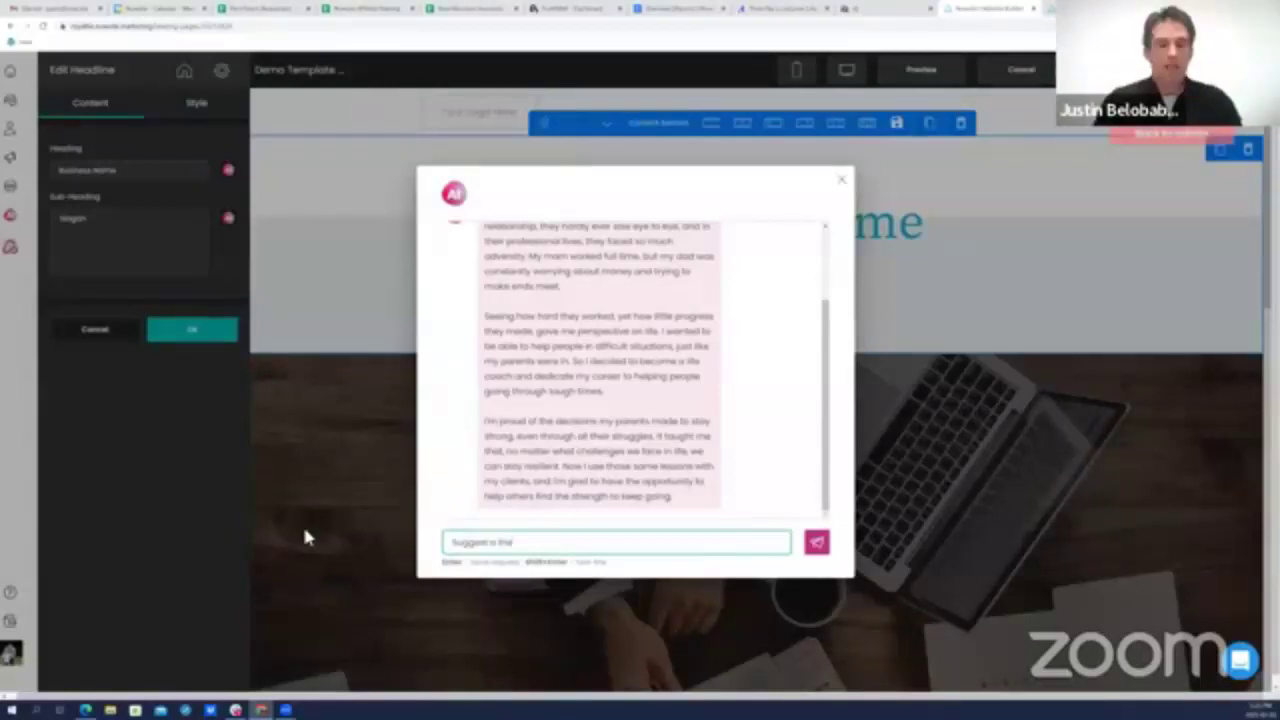
type("ndly, inviting")
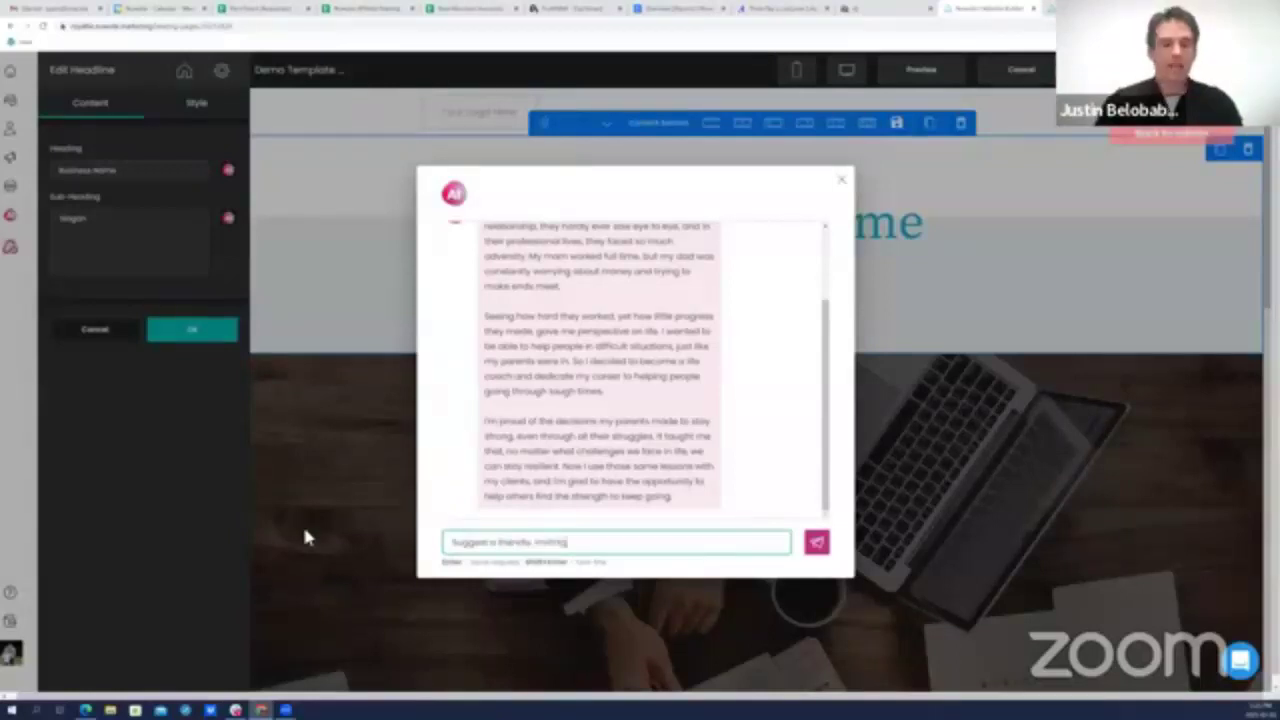
type(" name for my biz")
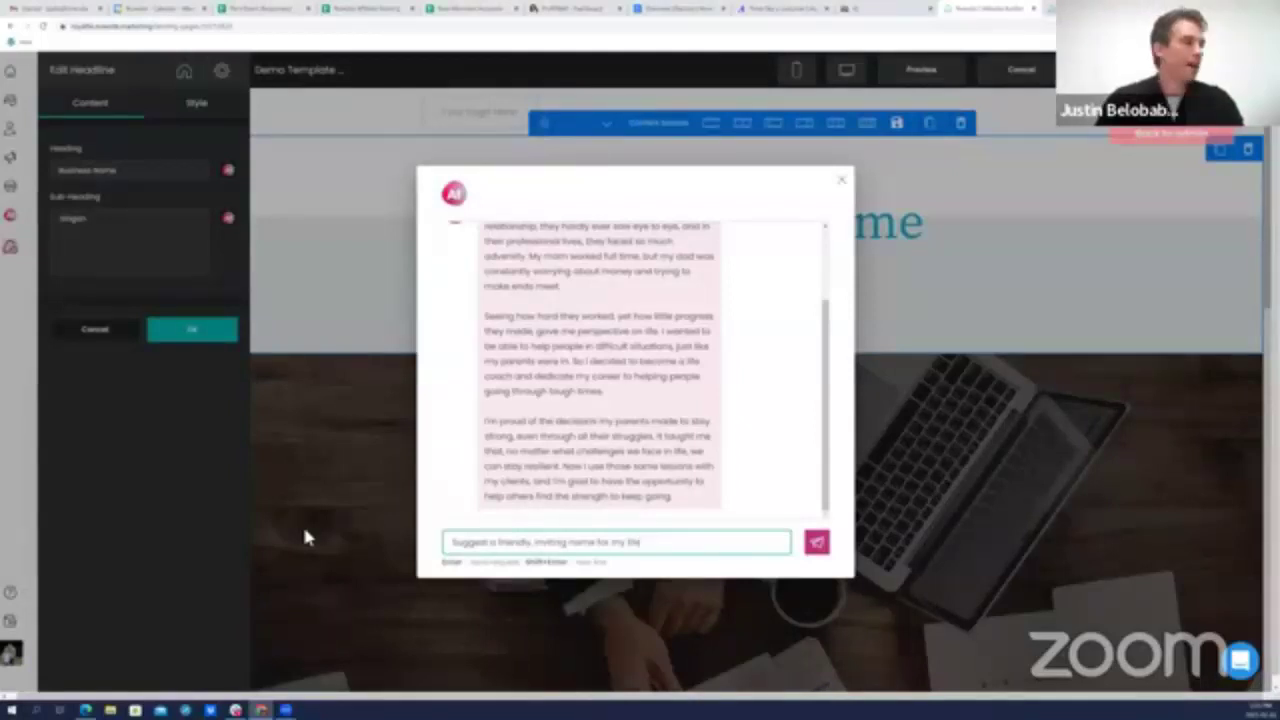
type("e coaching bu")
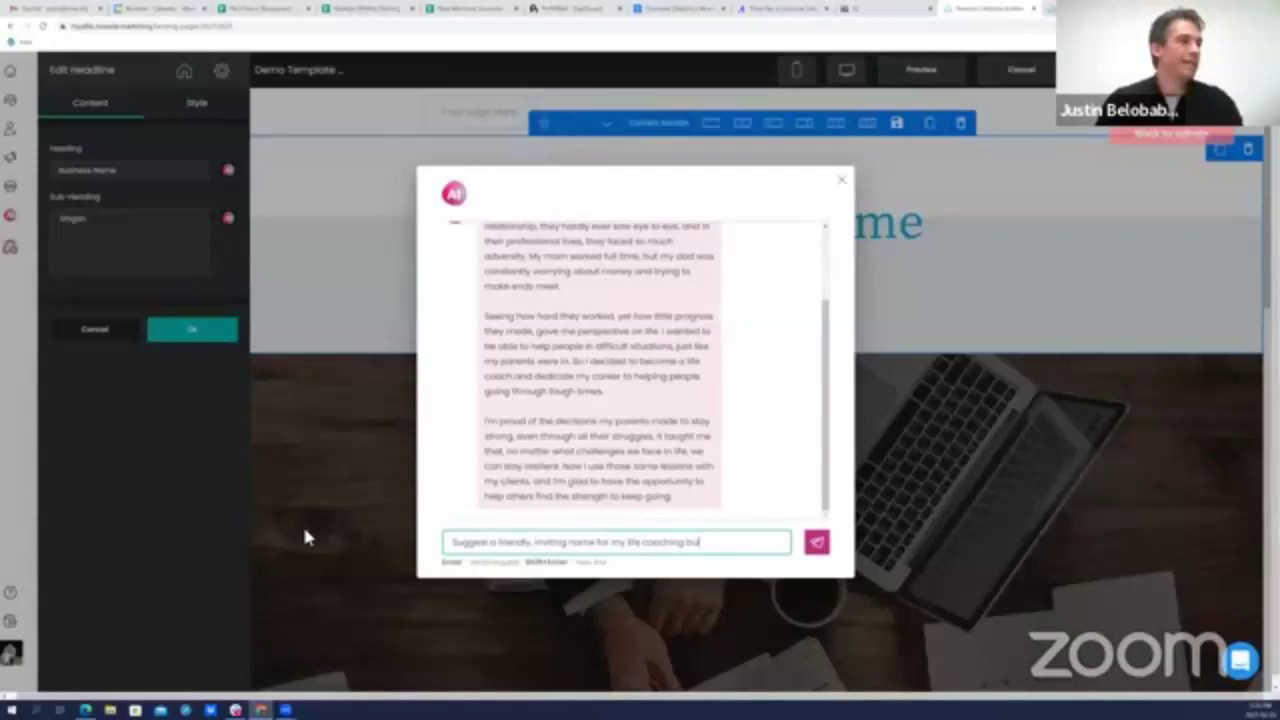
type("siness ")
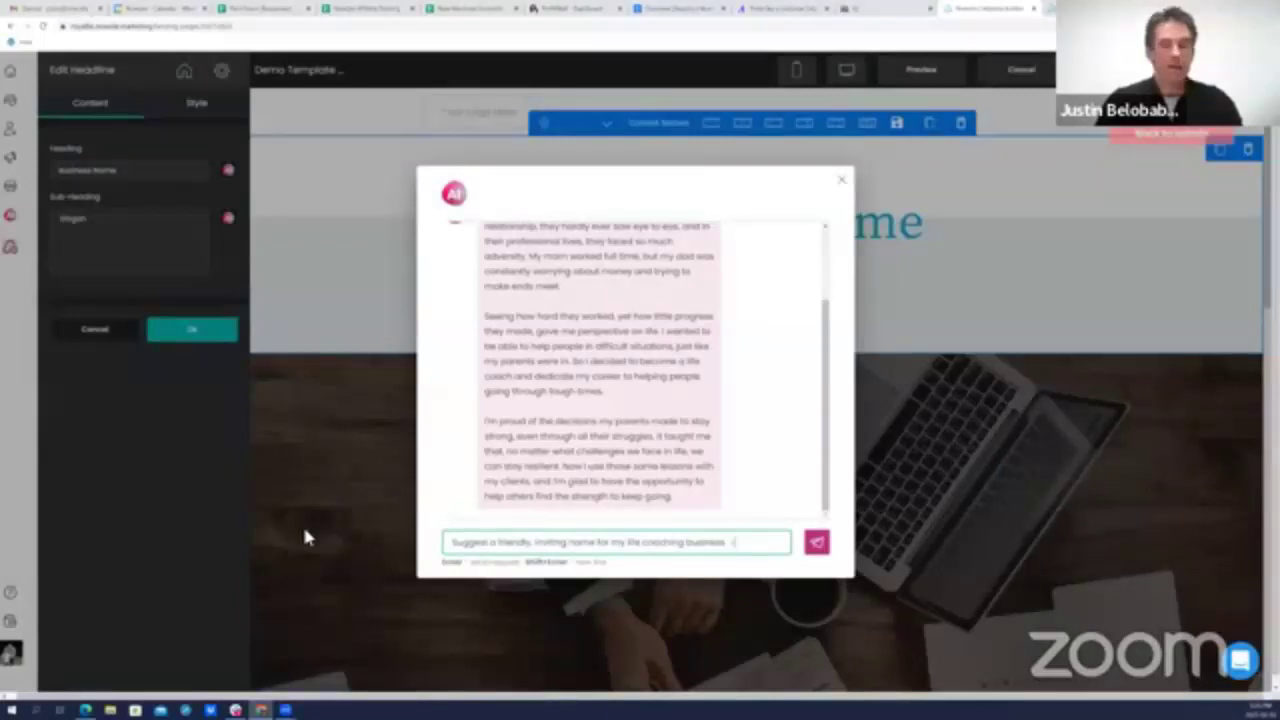
type("in")
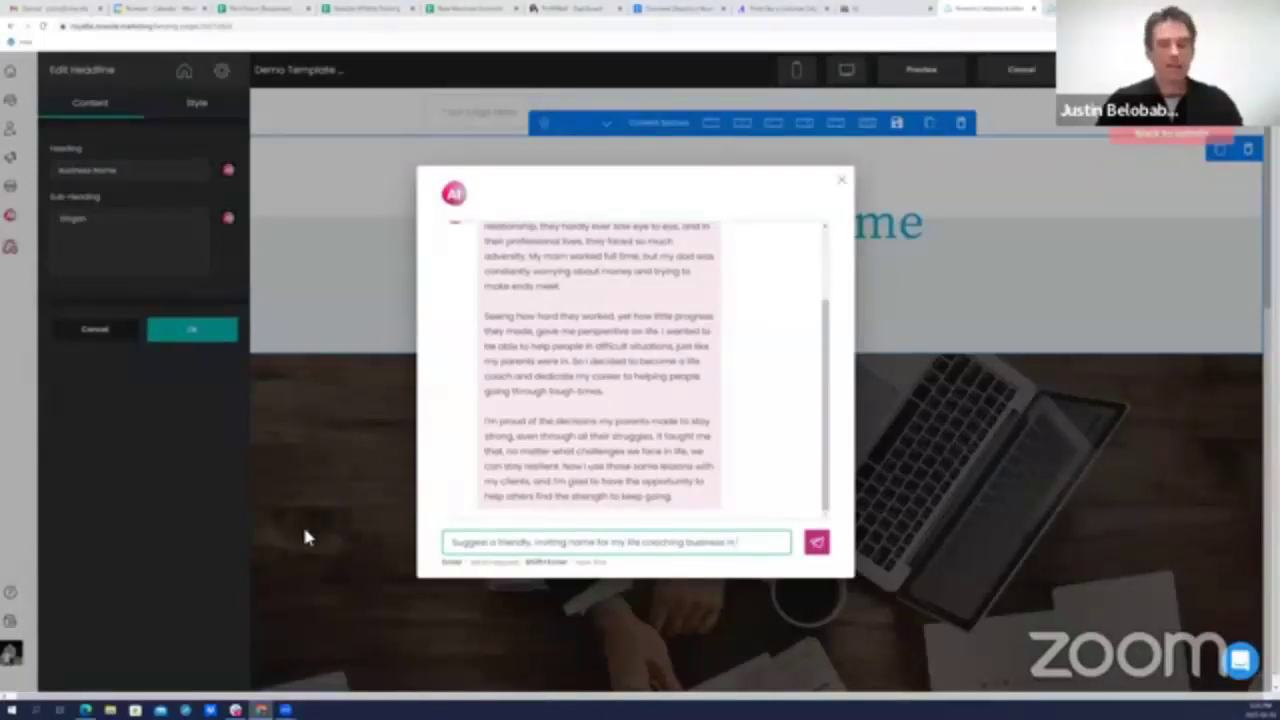
type(" Toronto.")
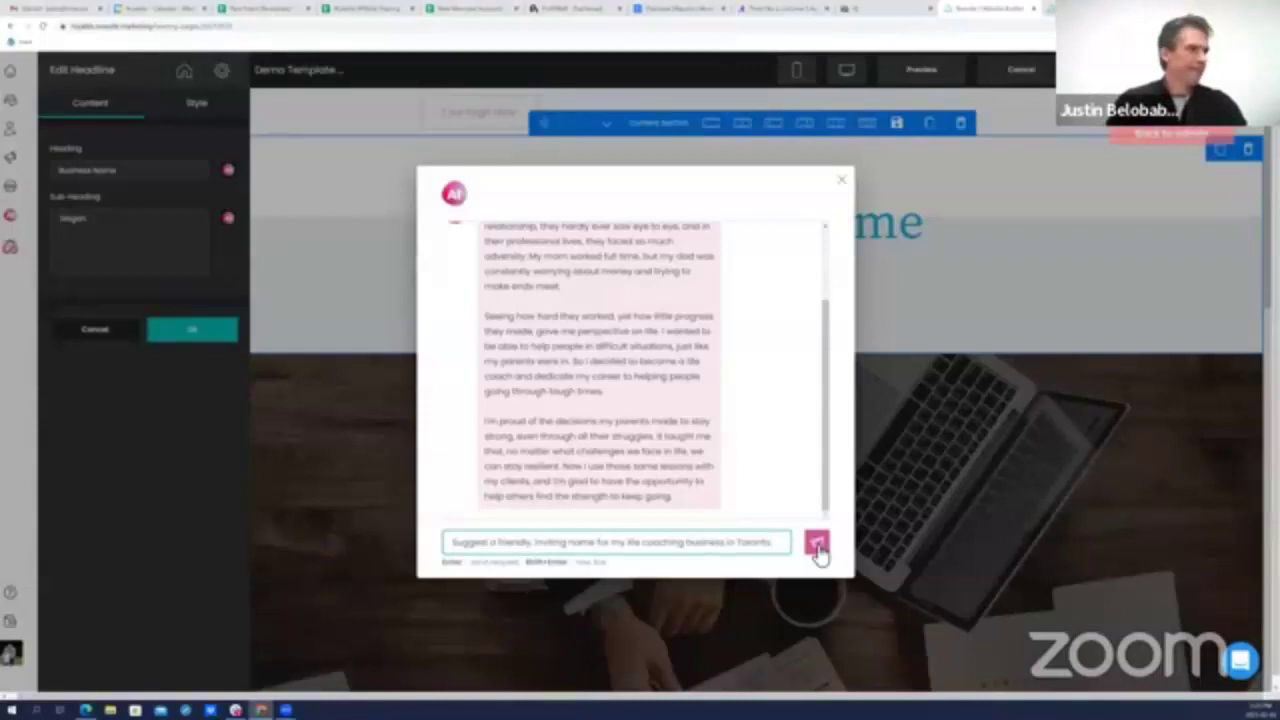
left_click(817, 545)
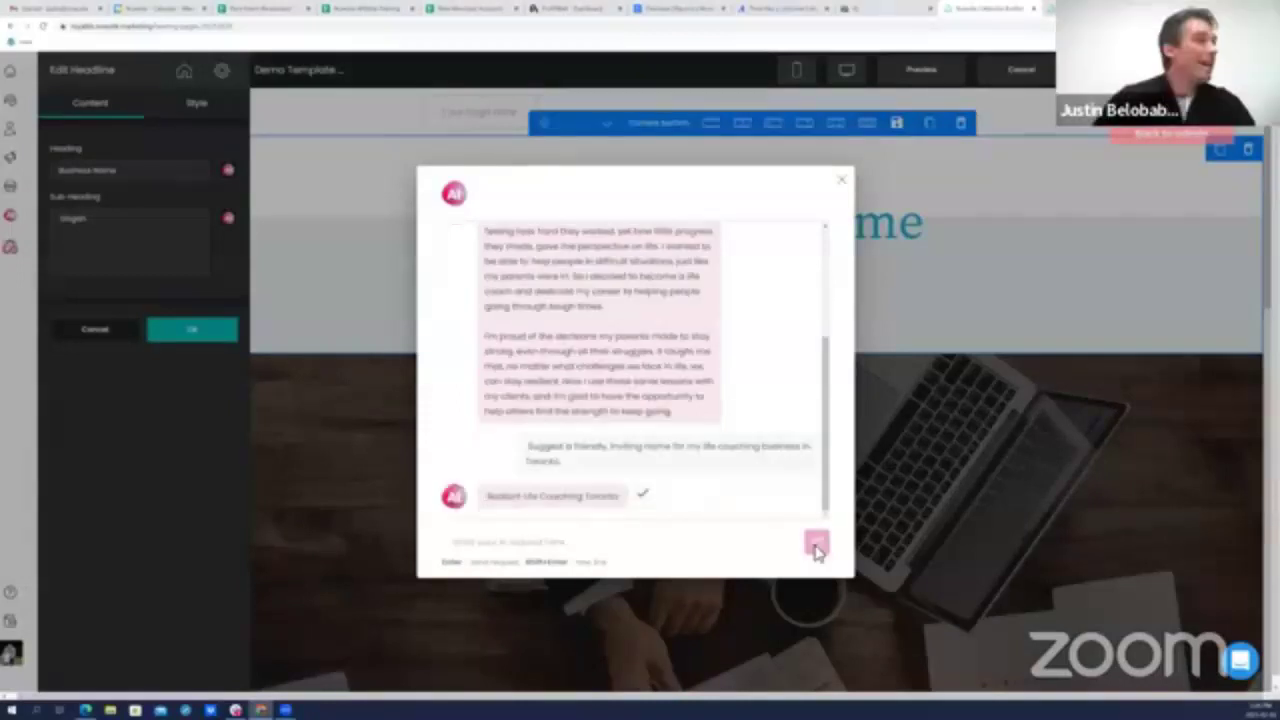
left_click(647, 497)
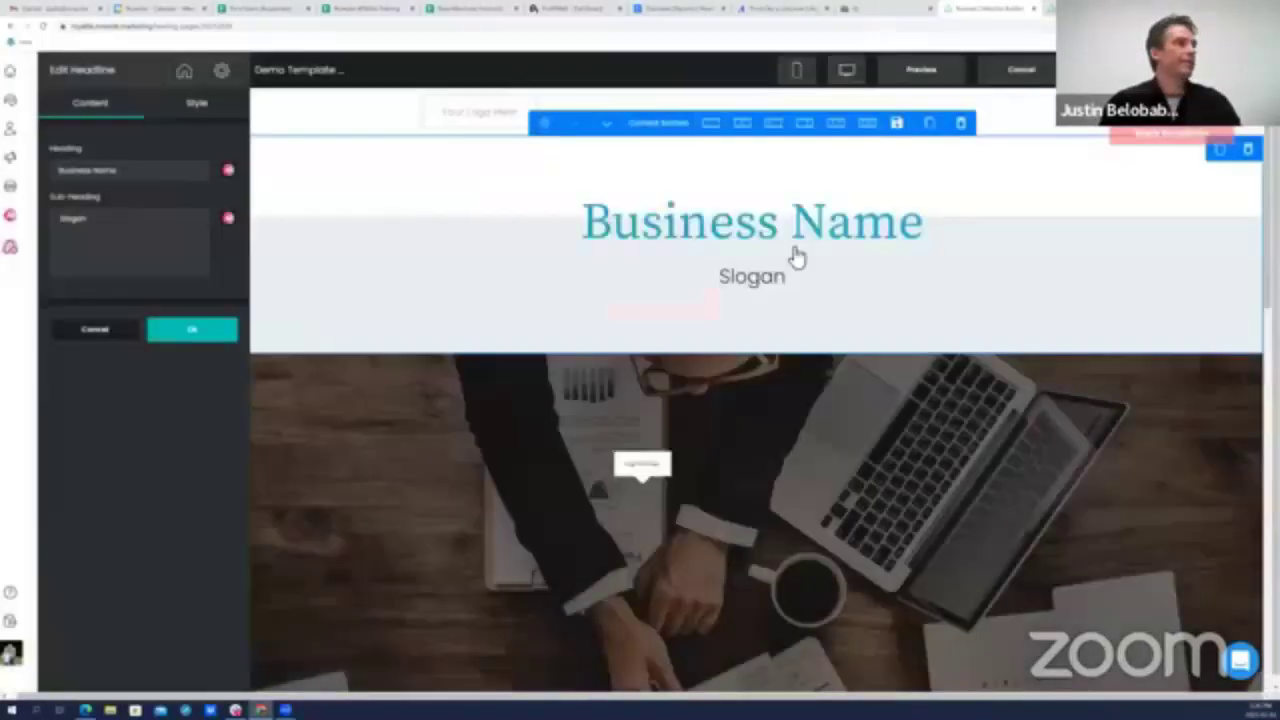
Generate the slogan 'Unlock Your True Potential with Radiant Life Coaching Toronto' as the sub-heading and confirm
left_click(660, 310)
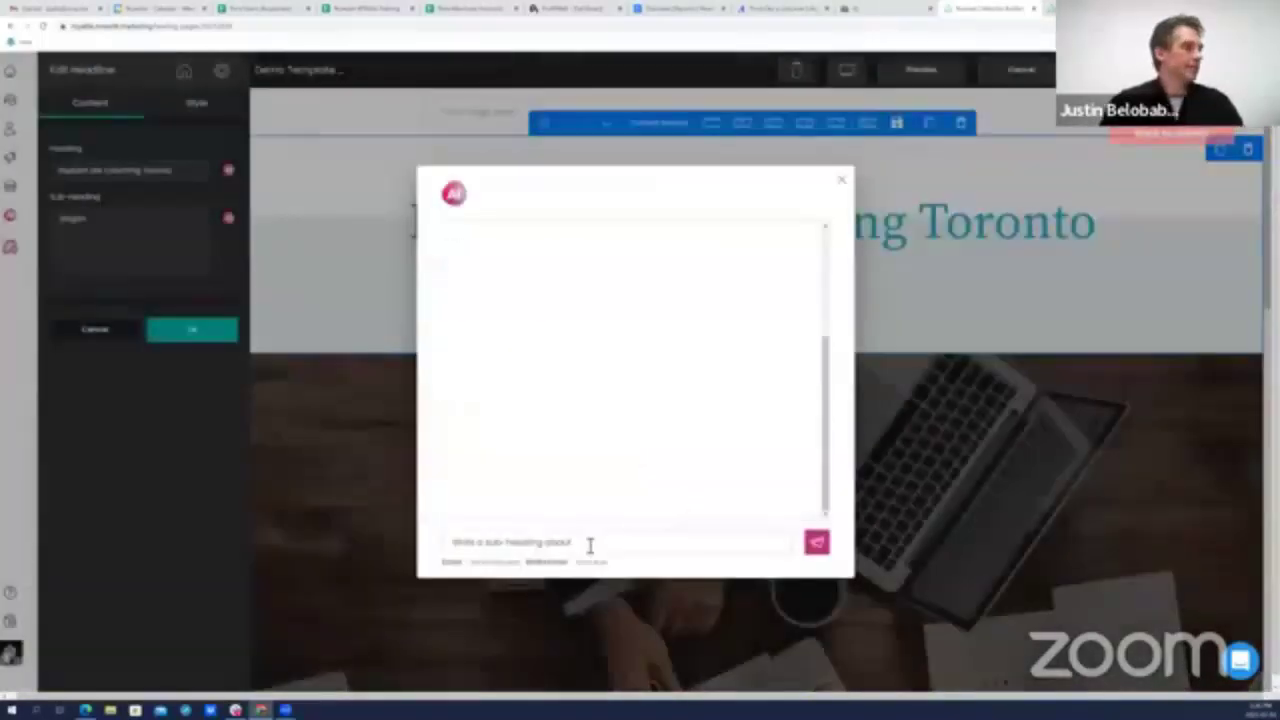
key("ctrl+a")
type("Suggest")
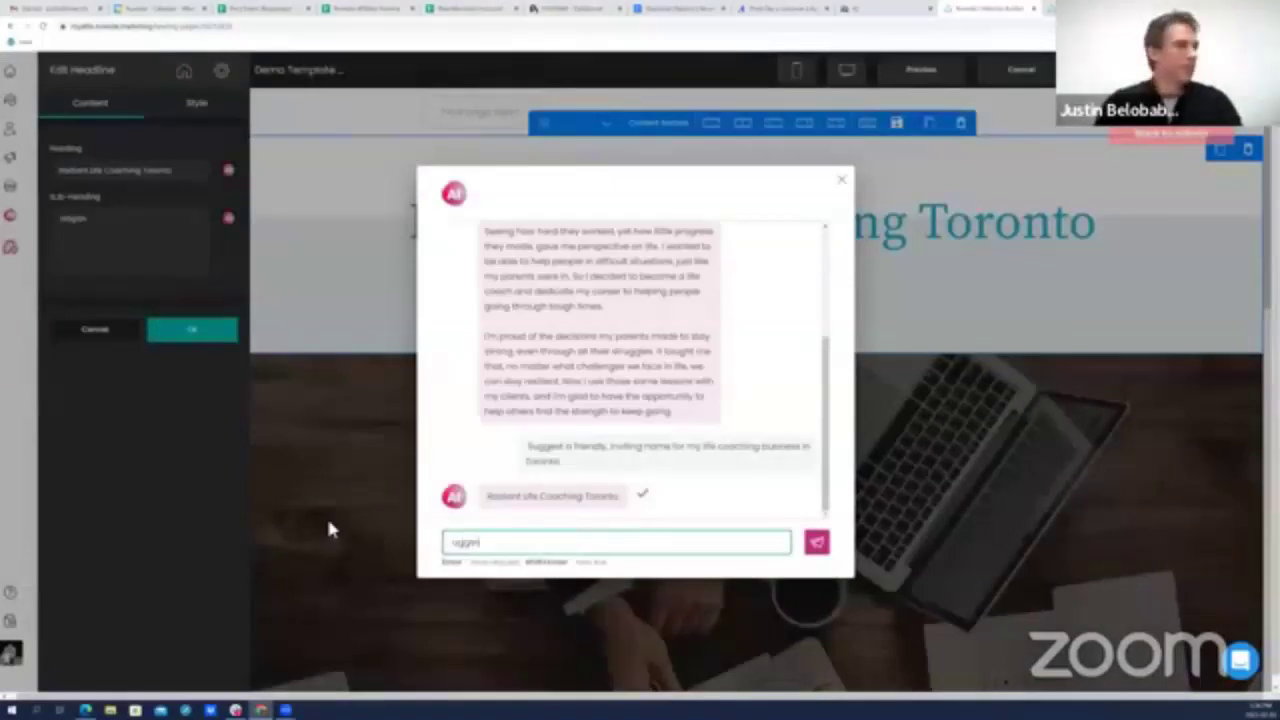
key("BackSpace")
key("BackSpace")
key("BackSpace")
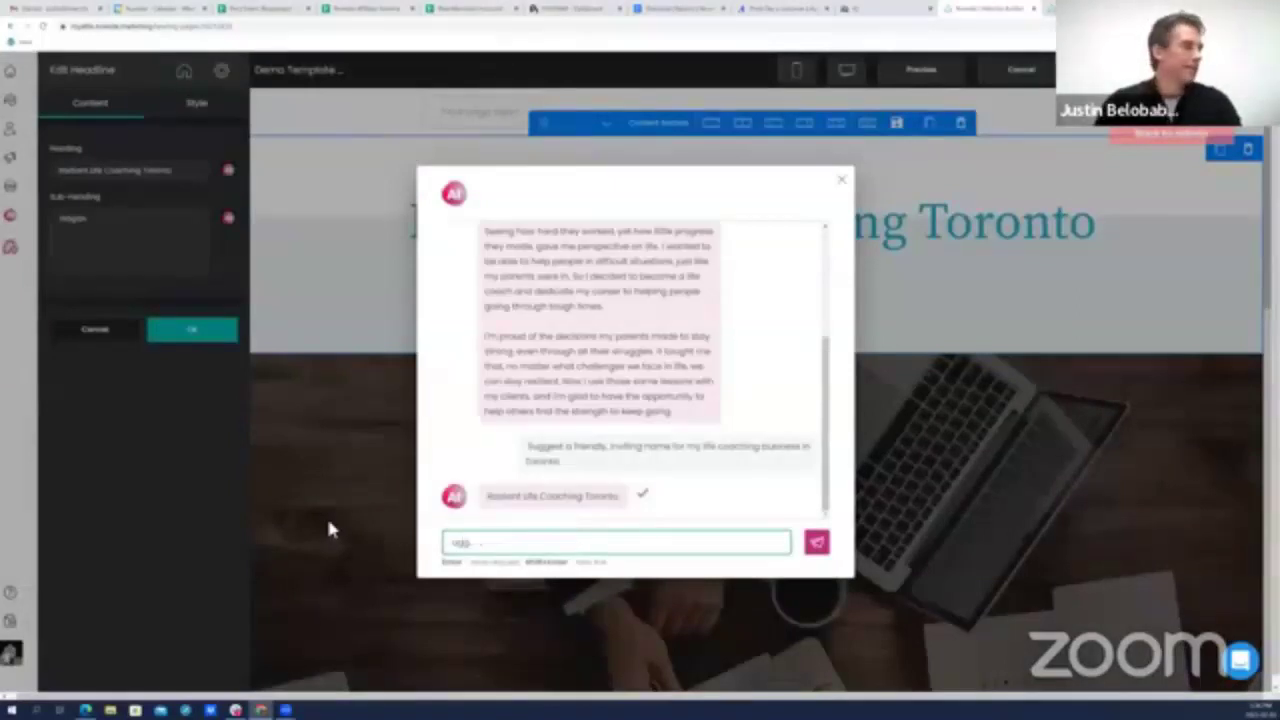
type("est a s")
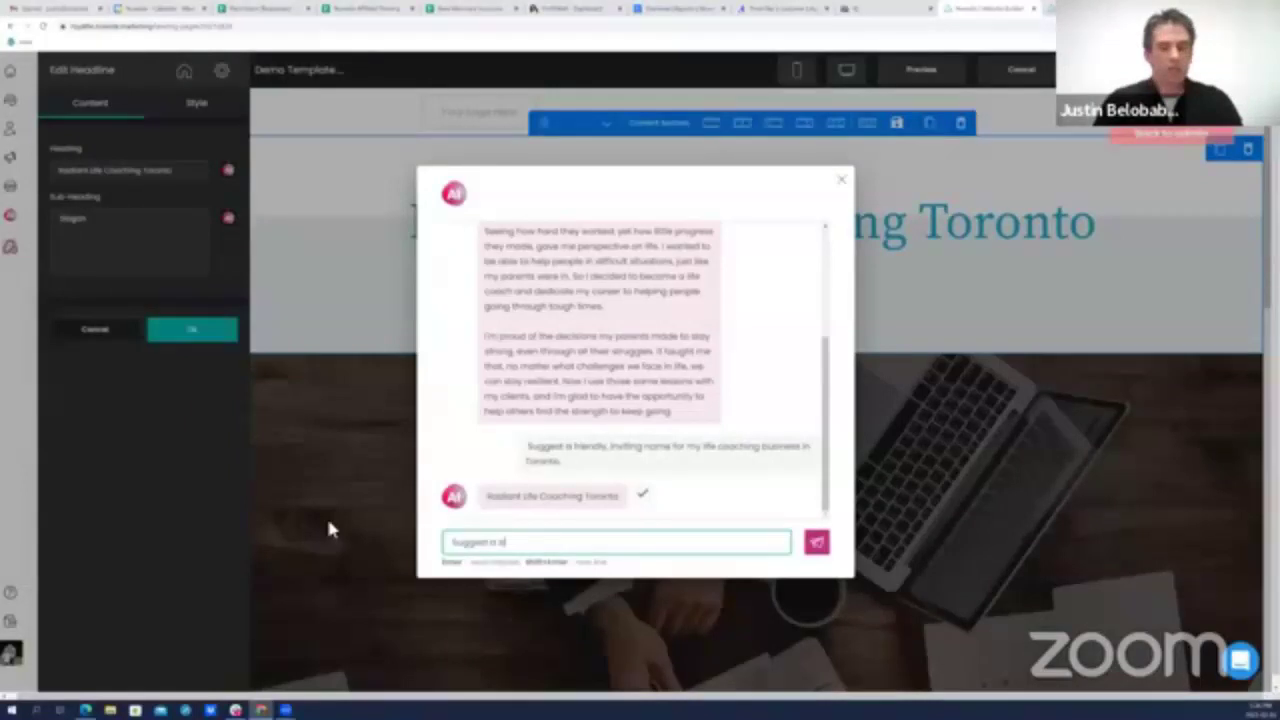
type("logan for my busine")
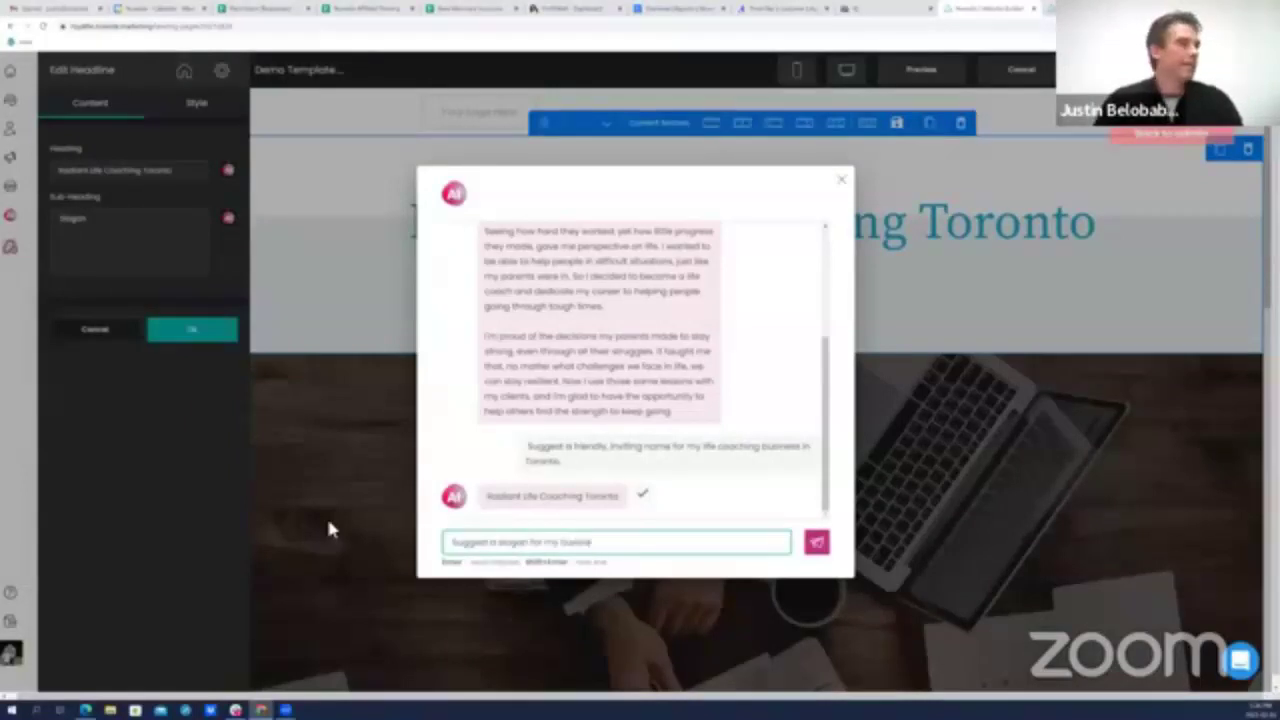
type("ss")
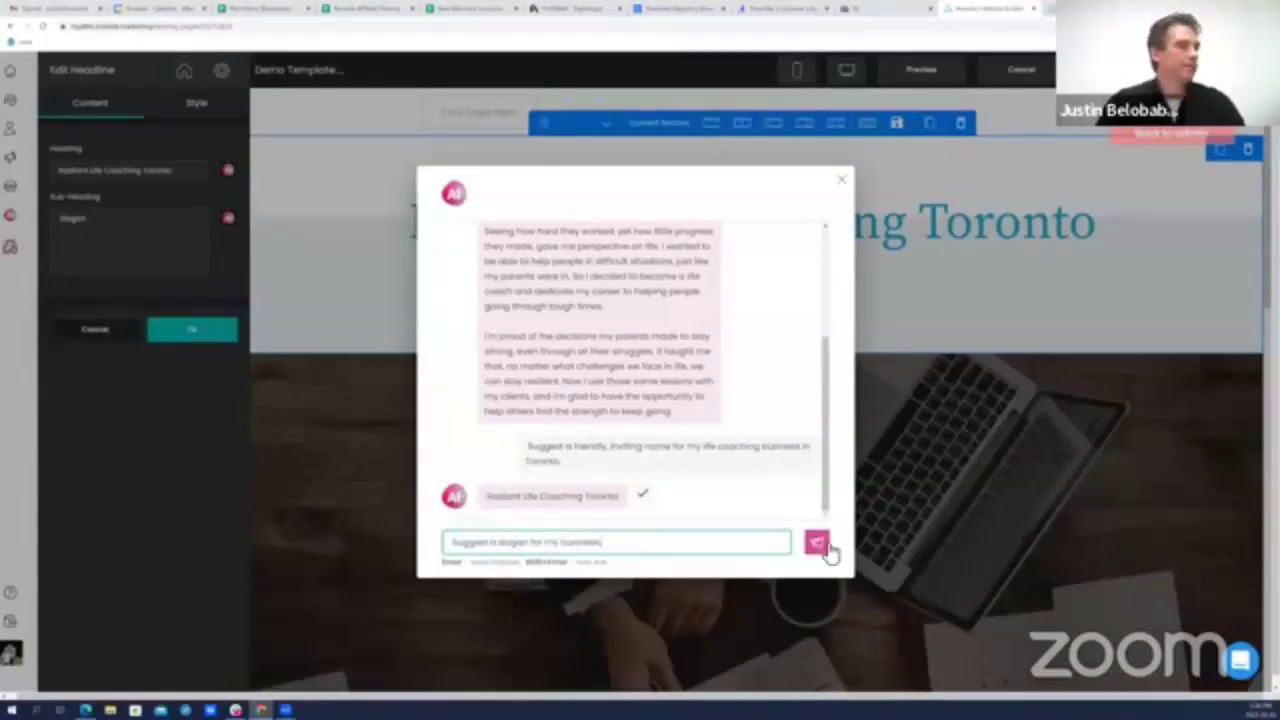
left_click(822, 545)
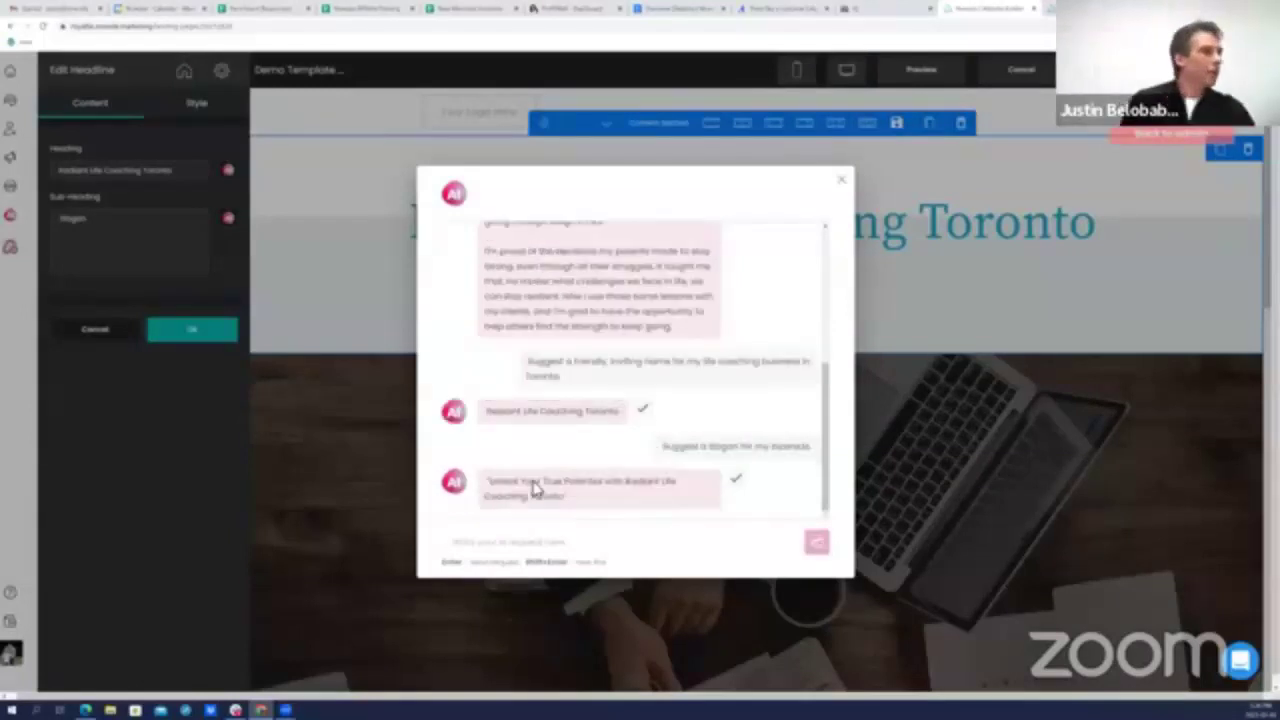
left_click(738, 486)
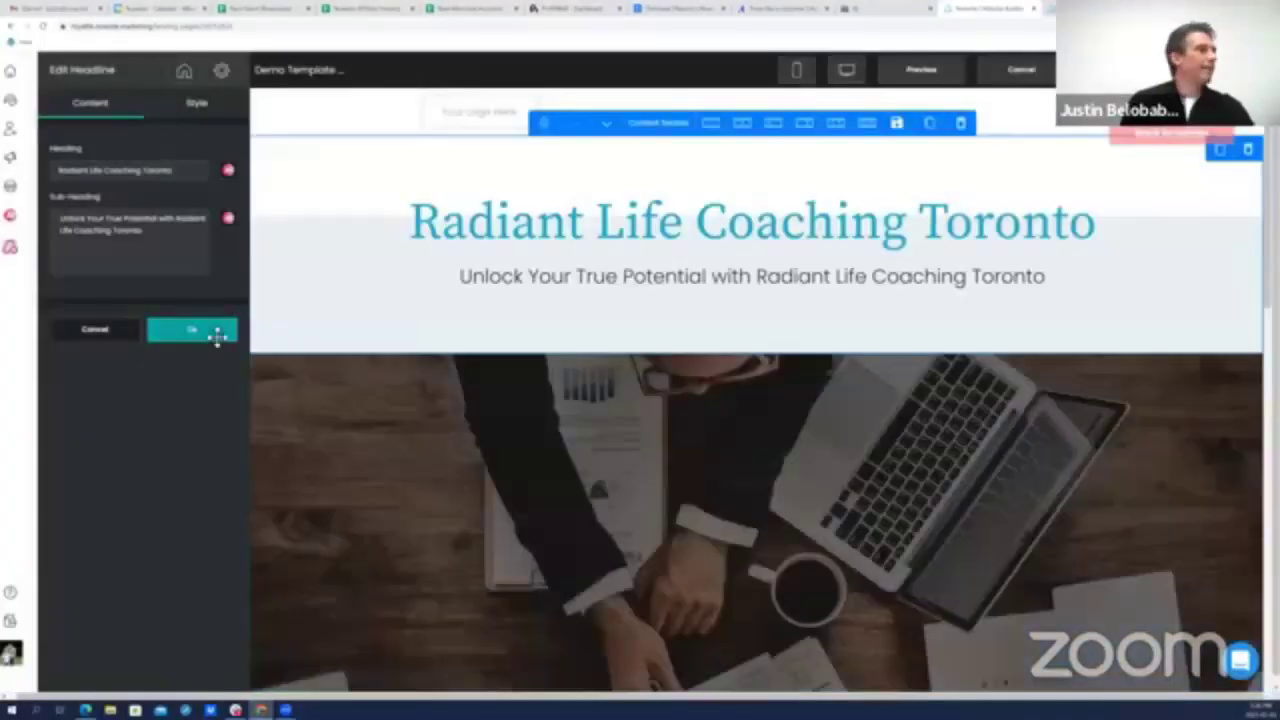
left_click(216, 334)
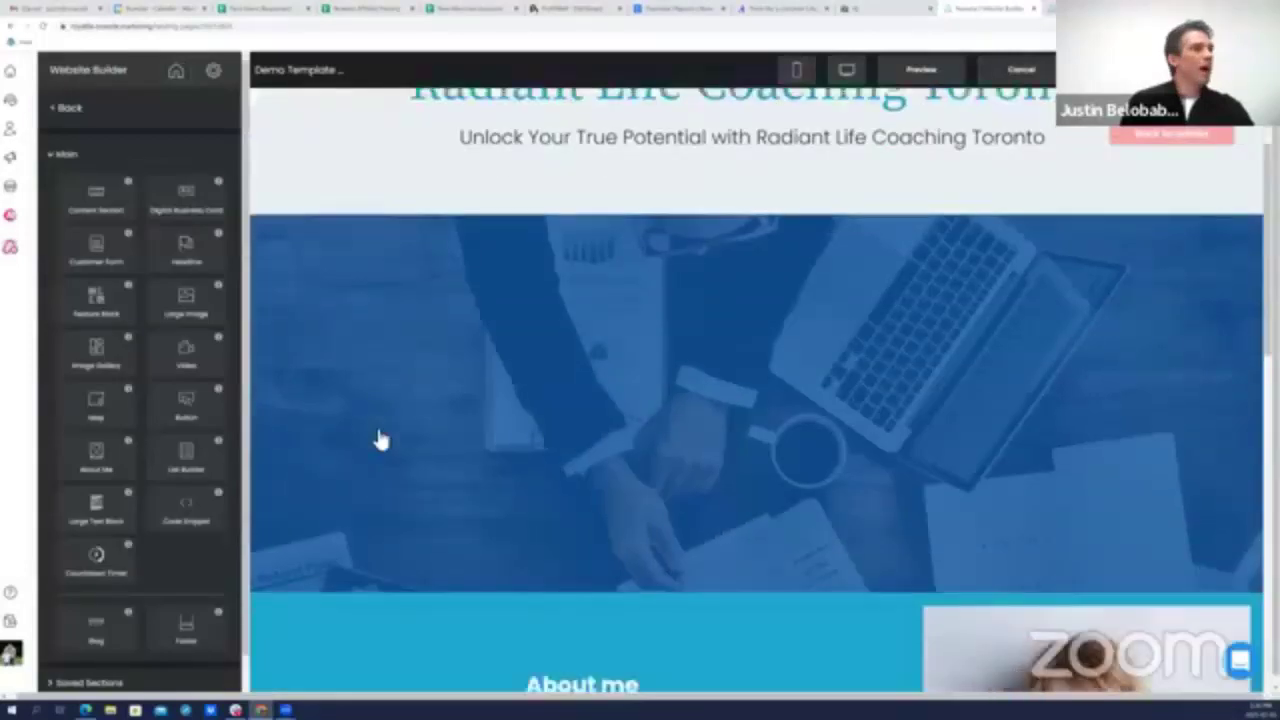
Generate the hero image sub-heading 'Discover Your Purpose and Achieve Your Goals with Expert Life Coaching' with the AI
scroll(450, 425, "down", 1)
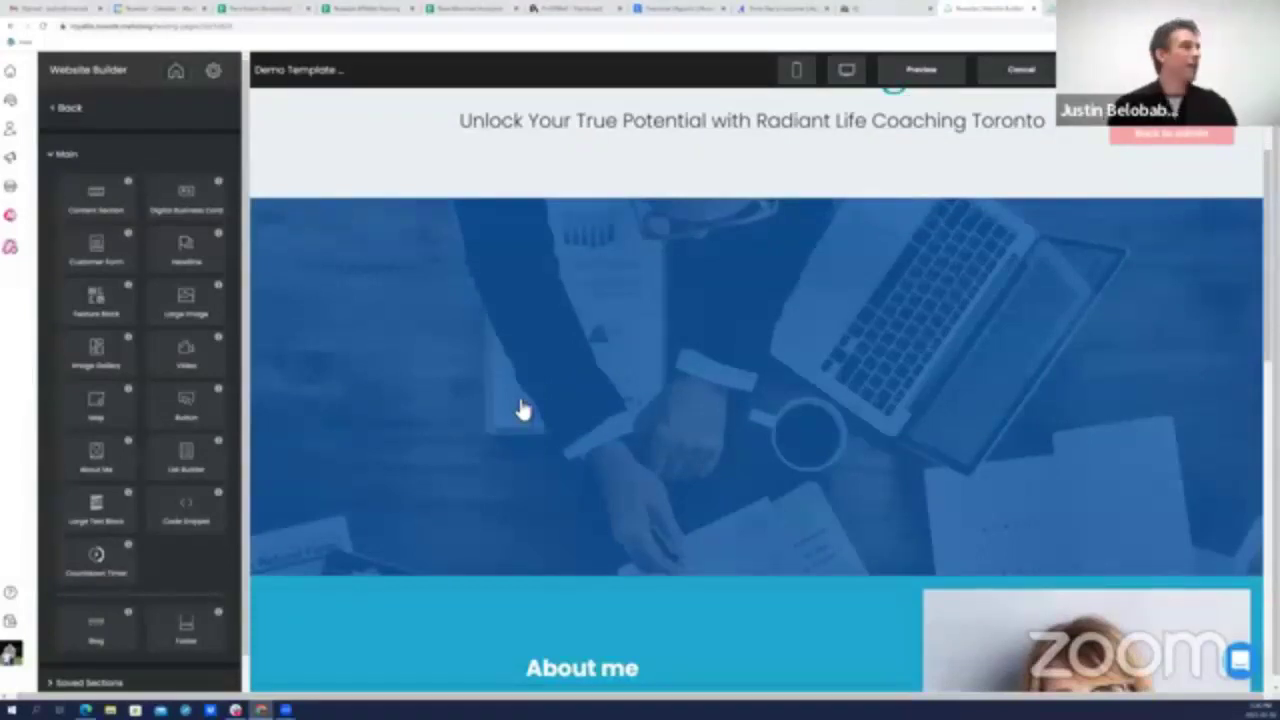
left_click(521, 408)
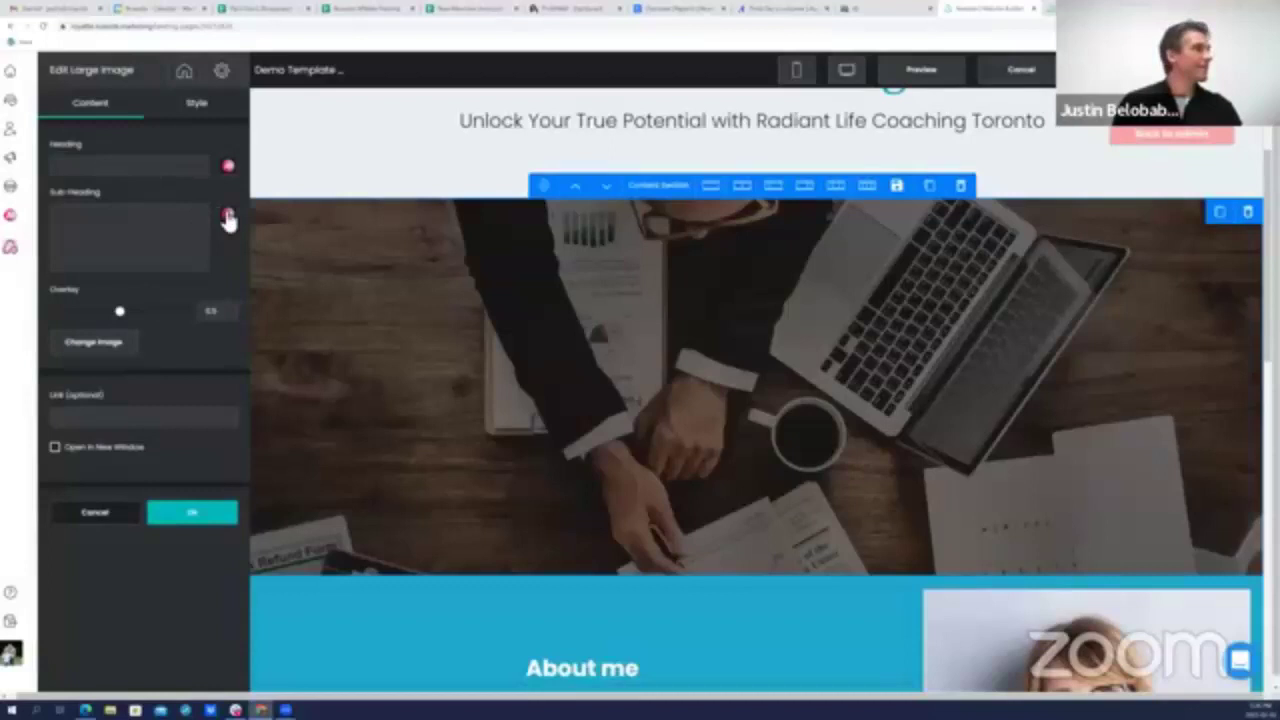
left_click(228, 216)
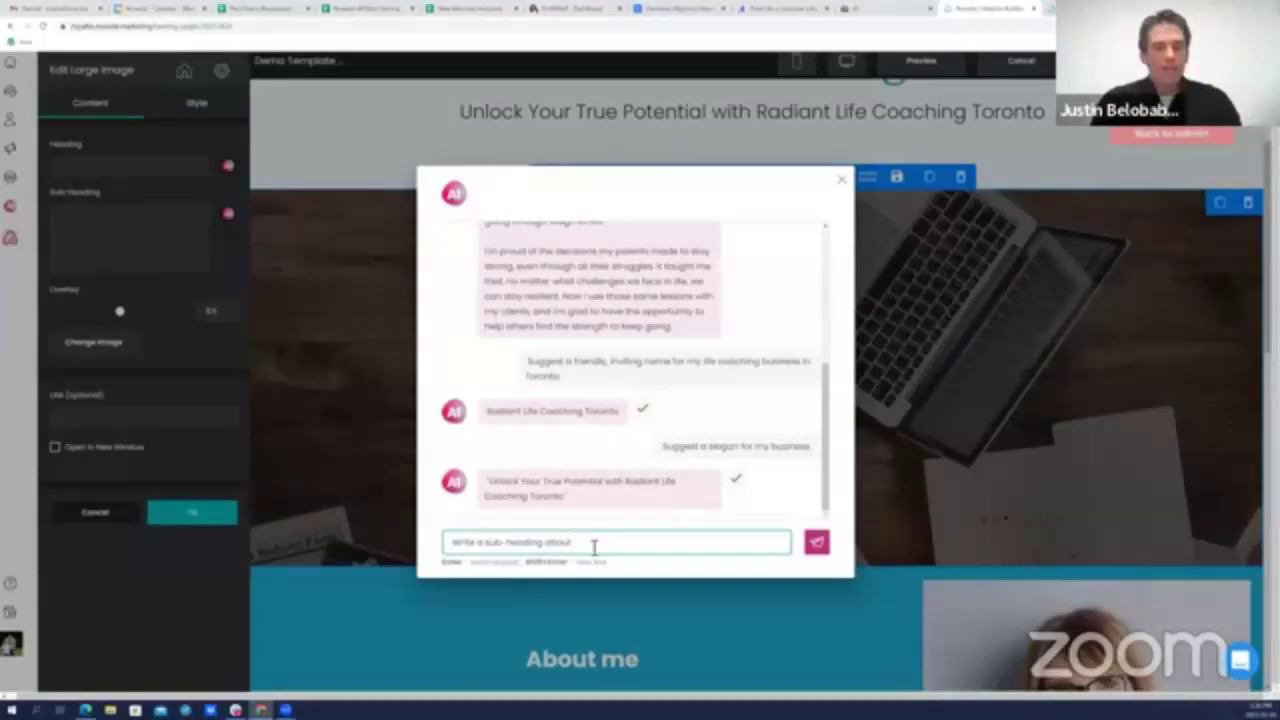
type("something some of my")
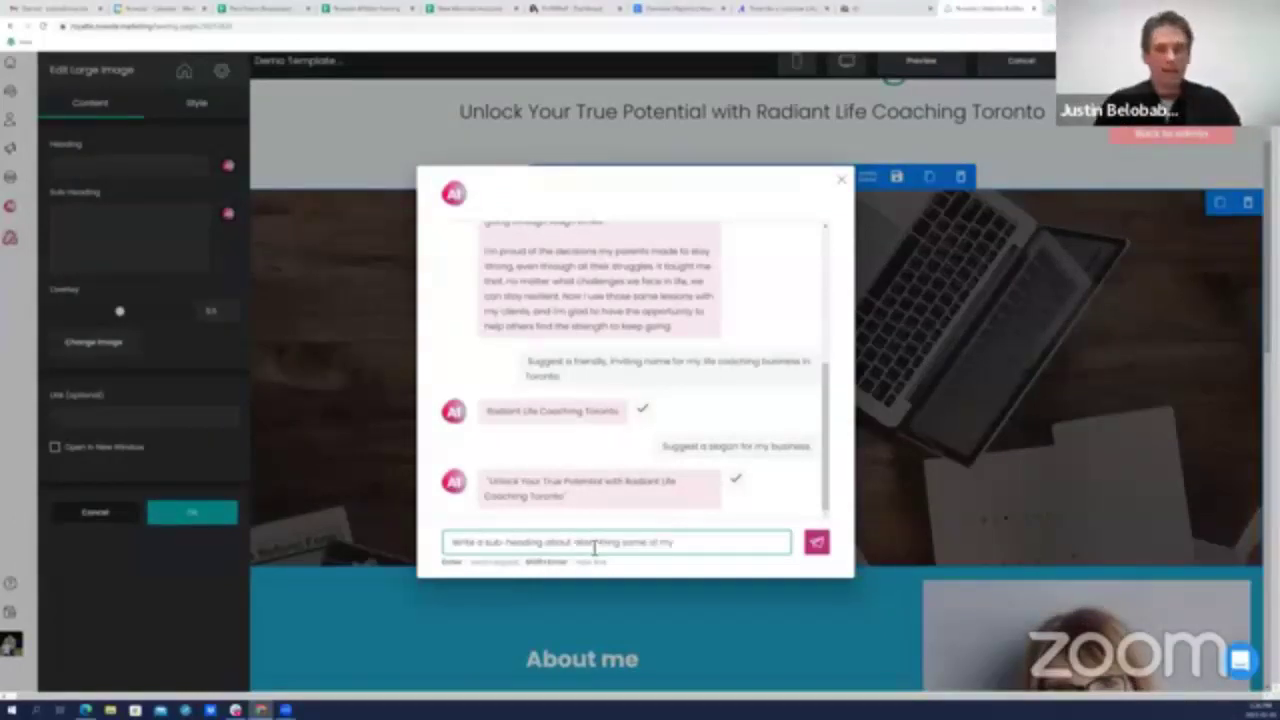
type(" life c")
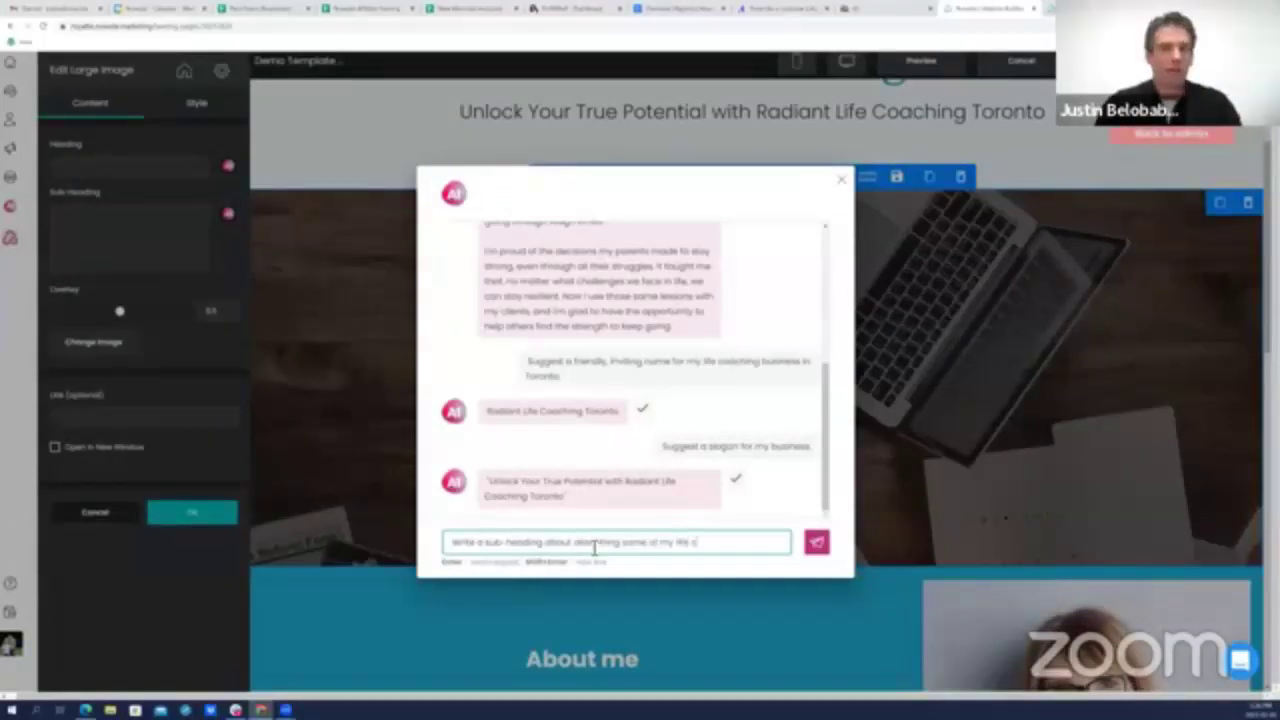
type("oaching serv")
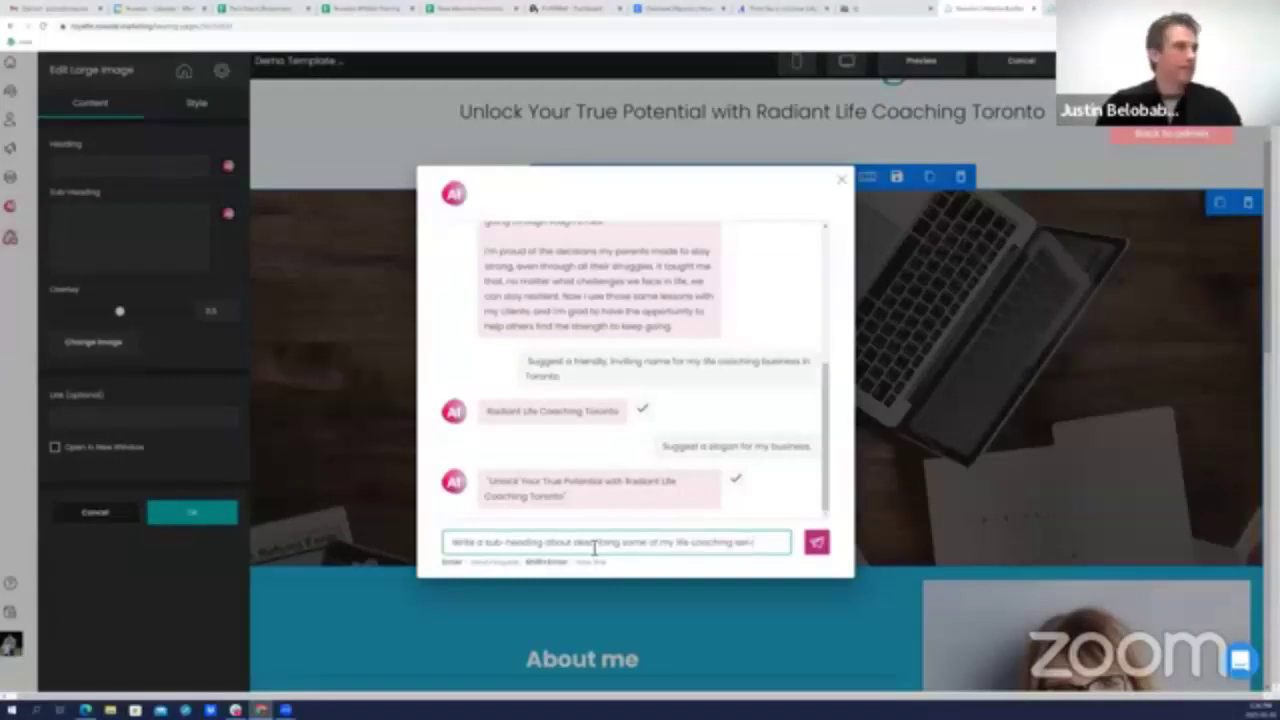
type("ices")
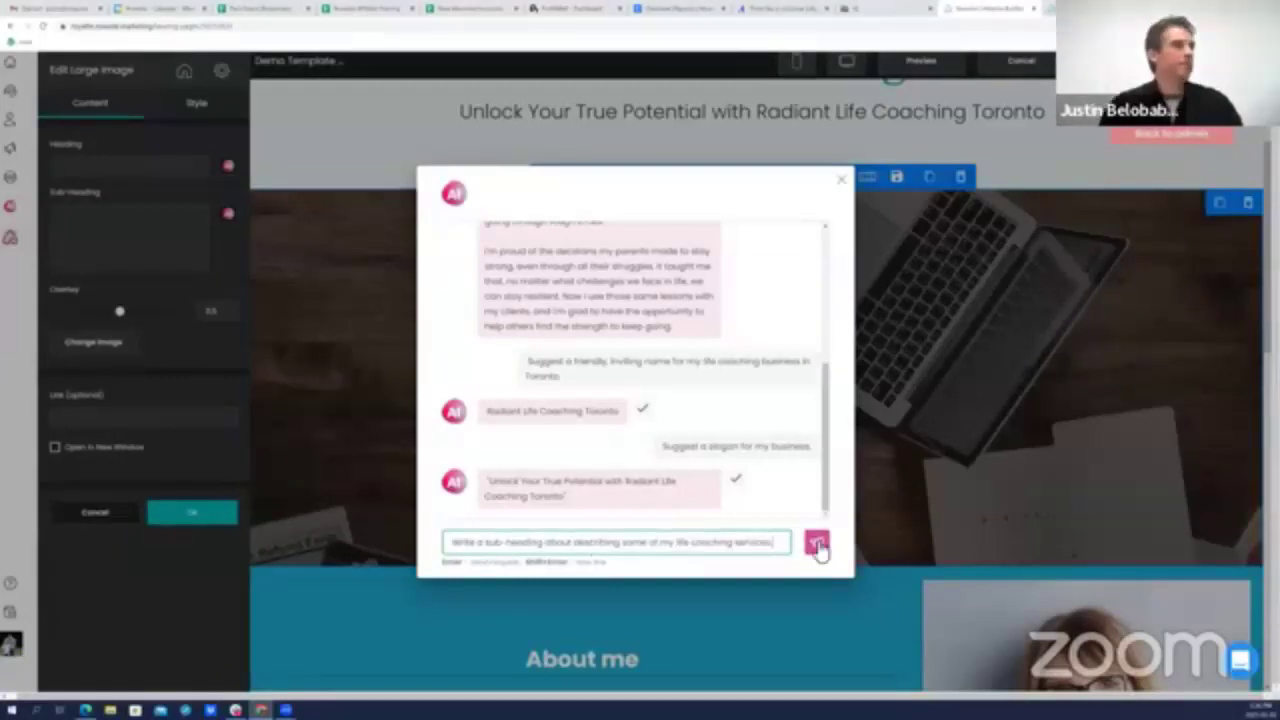
left_click(817, 544)
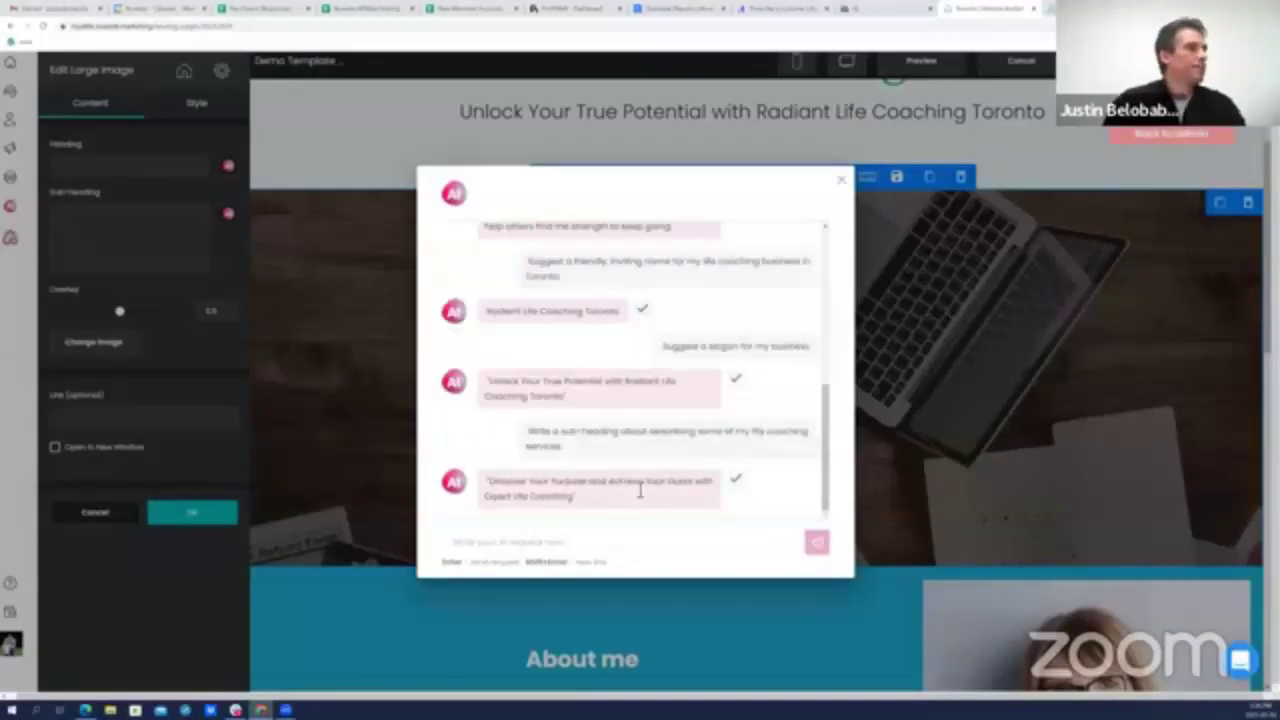
left_click(738, 483)
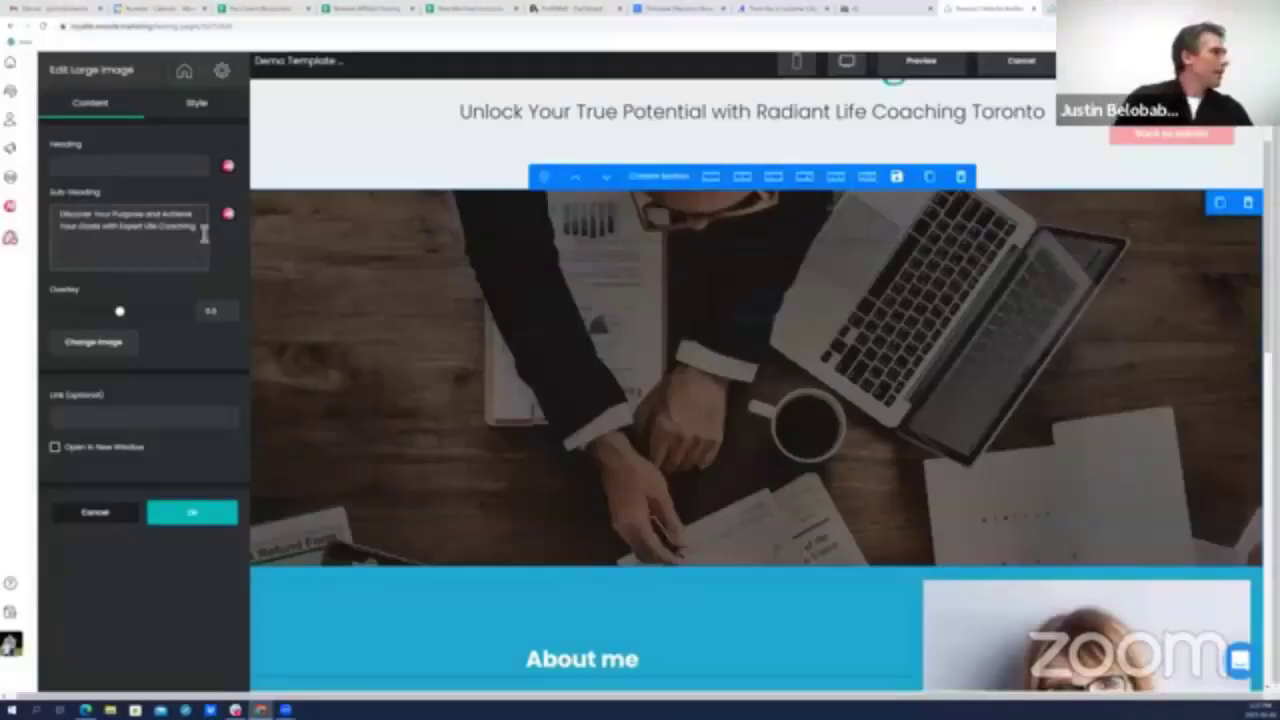
Style the hero sub-heading white (#ffffff) with a larger font size and save
left_click(199, 105)
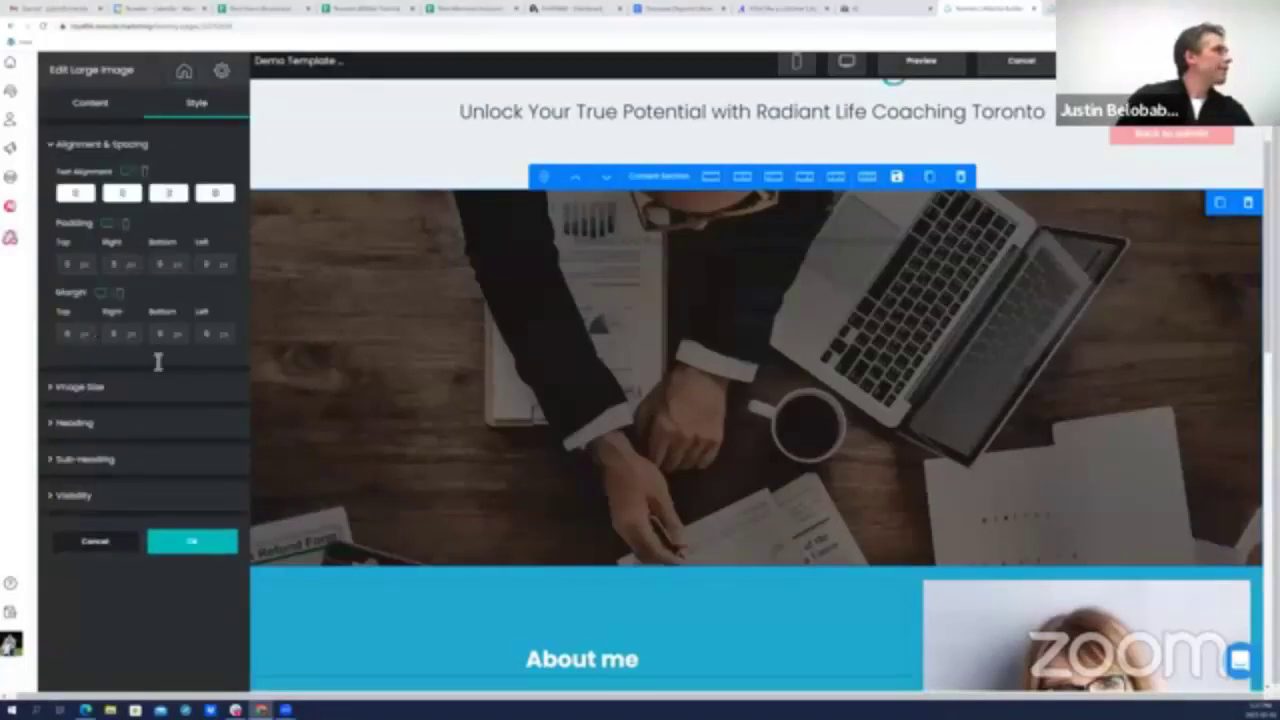
left_click(97, 460)
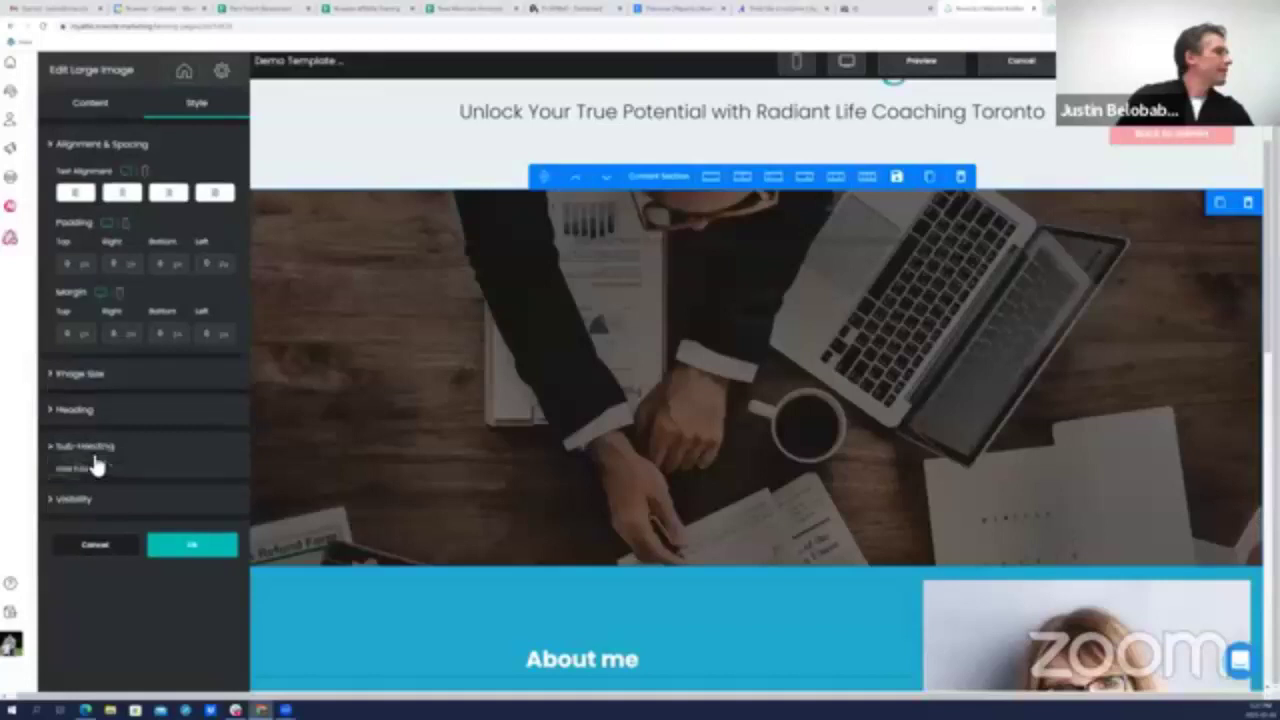
left_click(90, 504)
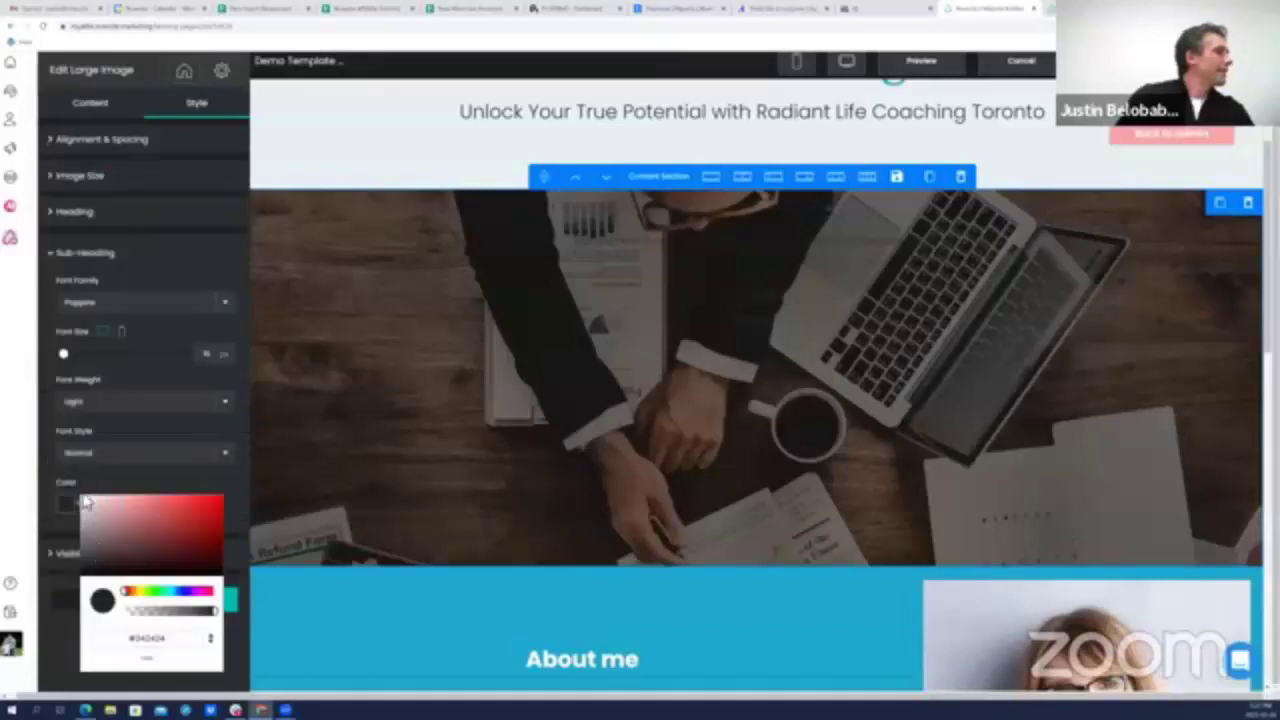
left_click(86, 503)
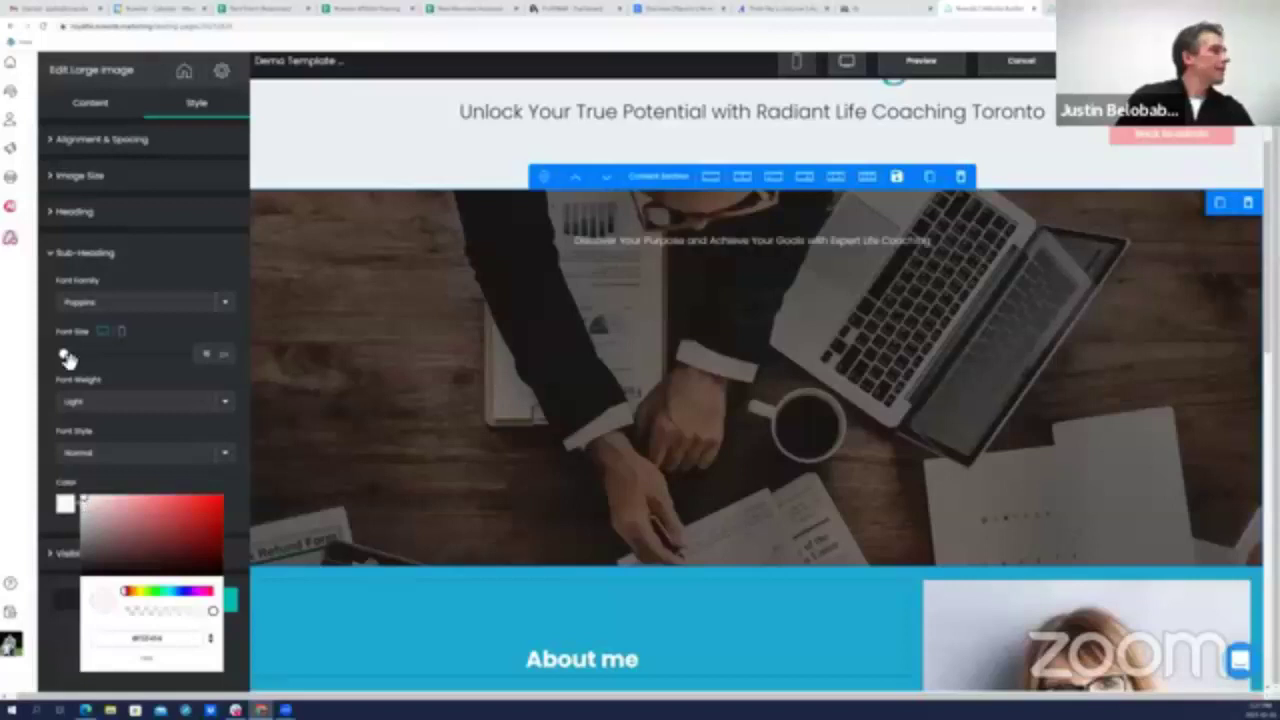
left_click_drag(66, 357, 87, 354)
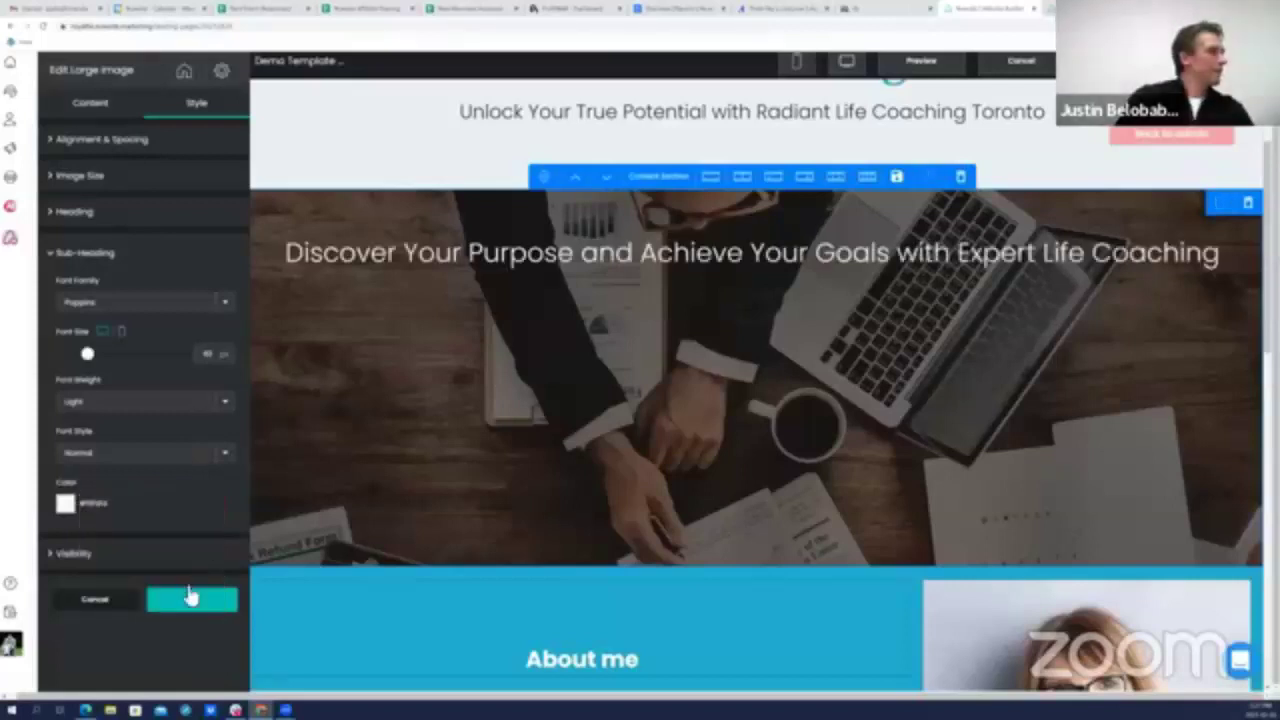
left_click(190, 597)
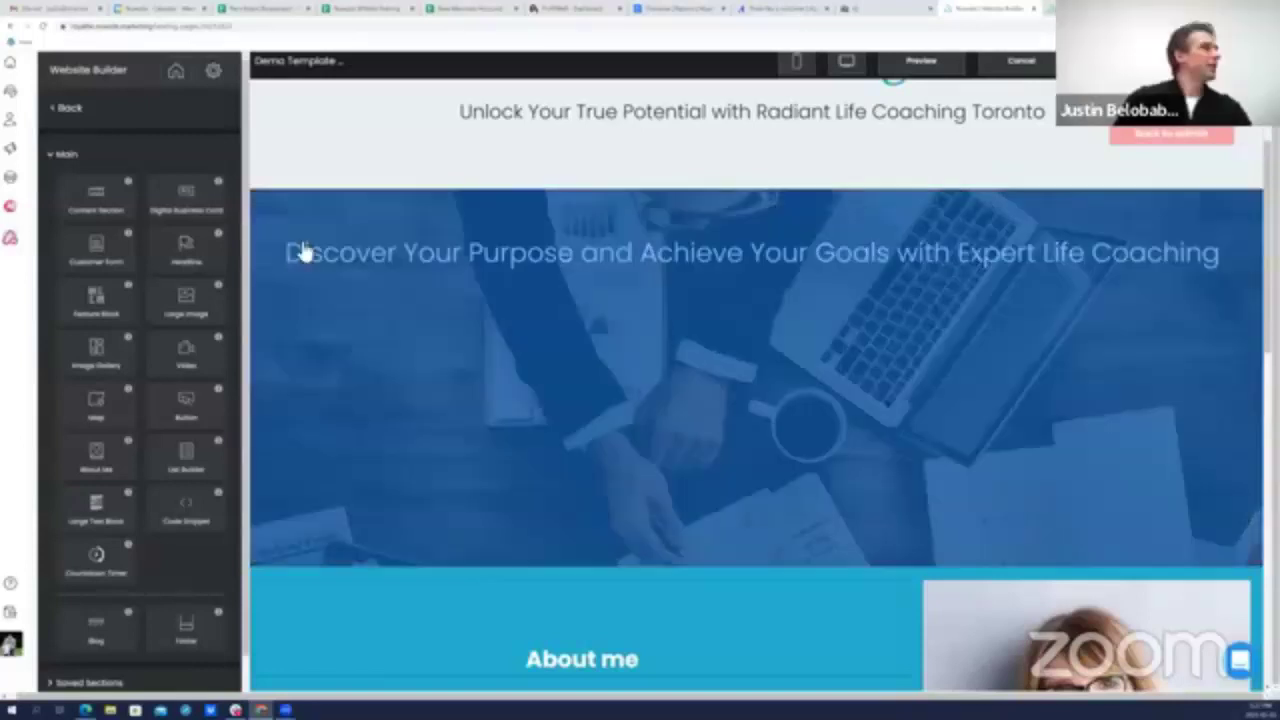
Add a blank line before the hero sub-heading text to push it lower
left_click(303, 250)
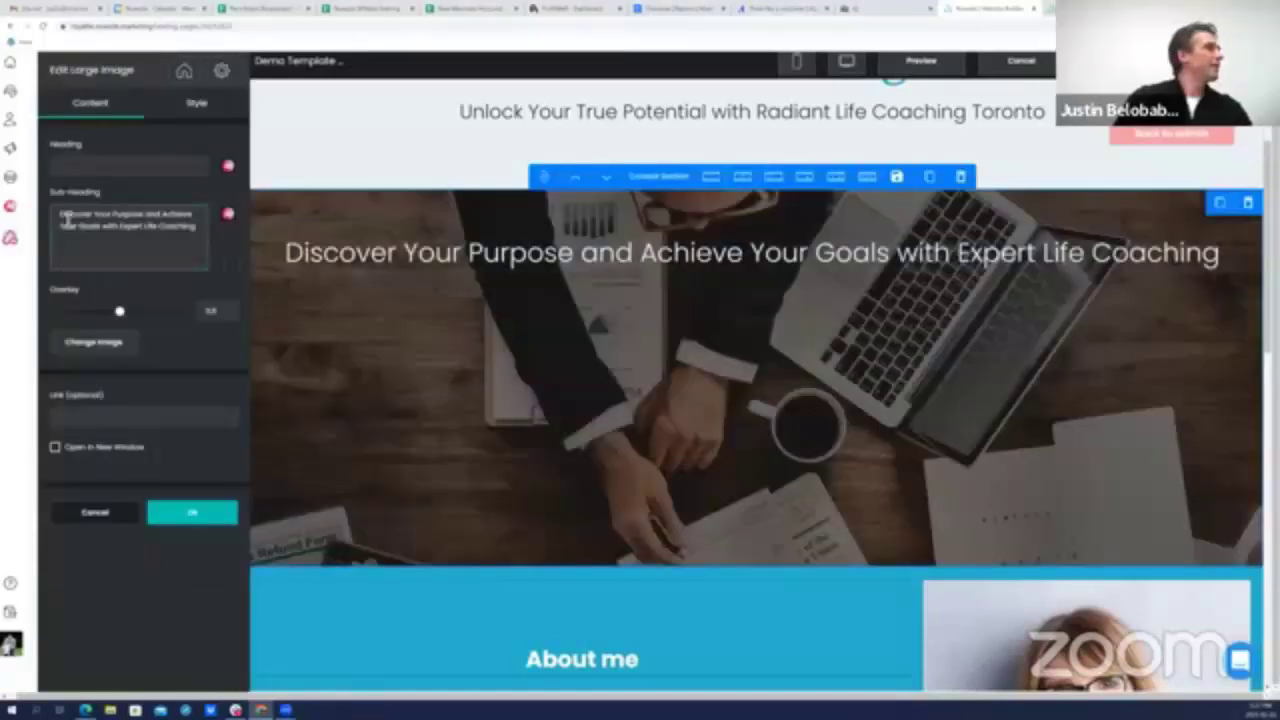
left_click(64, 216)
key("Return")
key("Return")
key("Return")
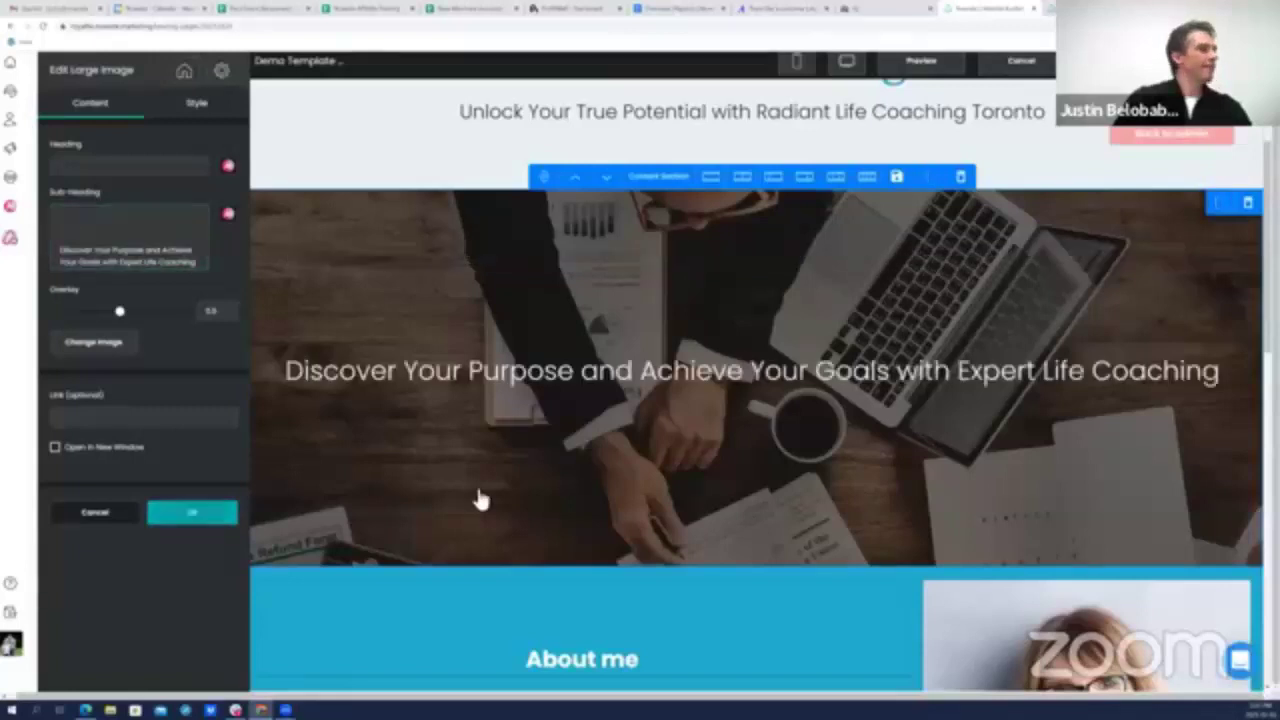
Have the AI write Service 1's sub-heading 'Unlock Your Professional Potential with Professional Life Coaching Services'
scroll(480, 500, "down", 2)
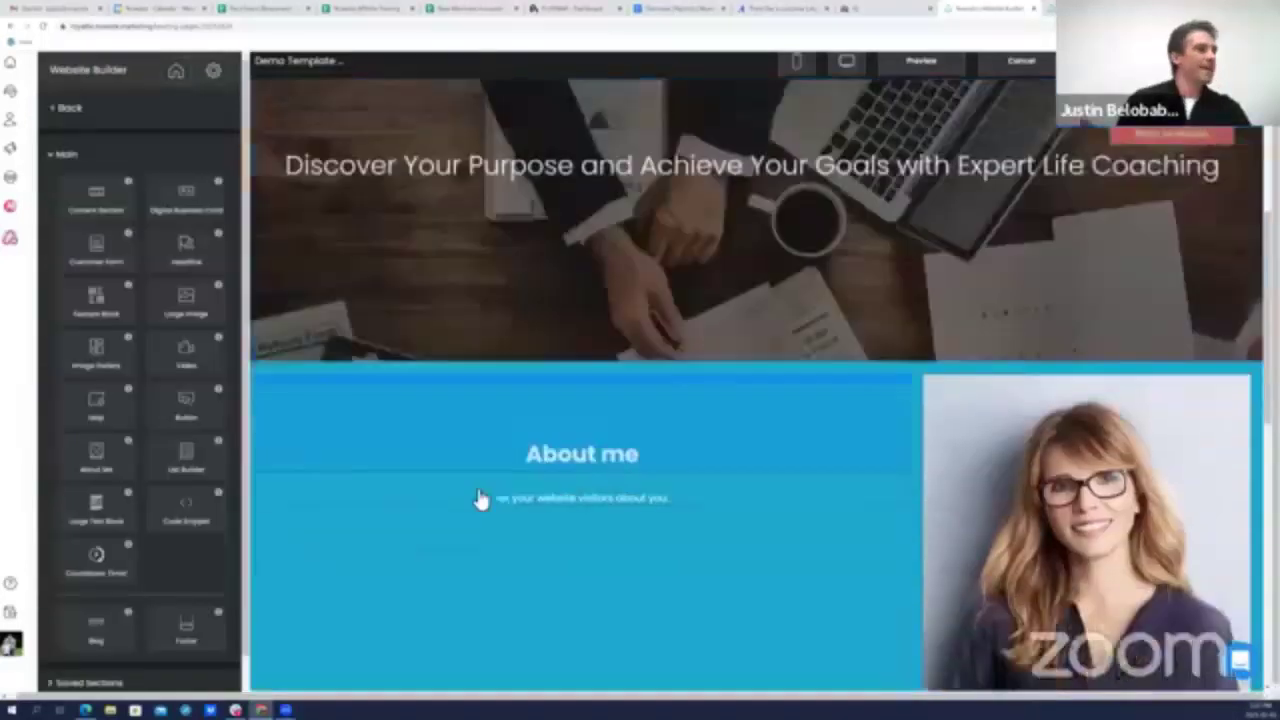
scroll(480, 500, "down", 2)
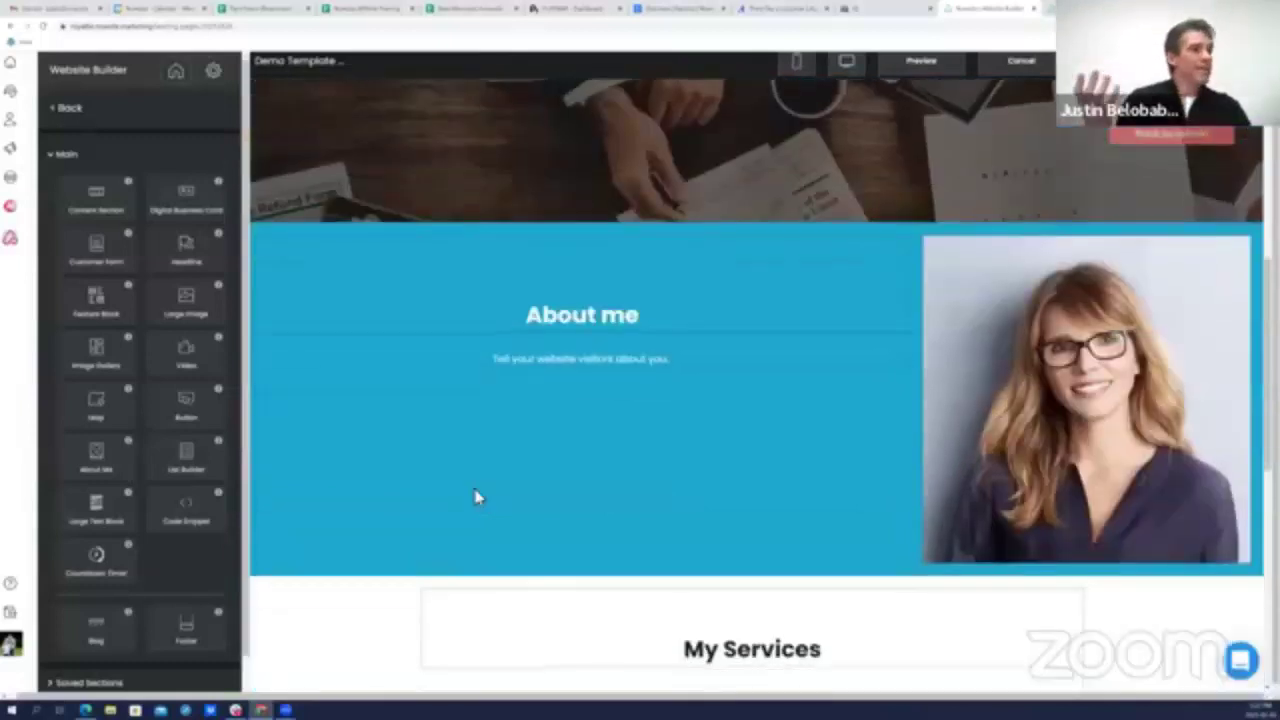
scroll(478, 497, "down", 1)
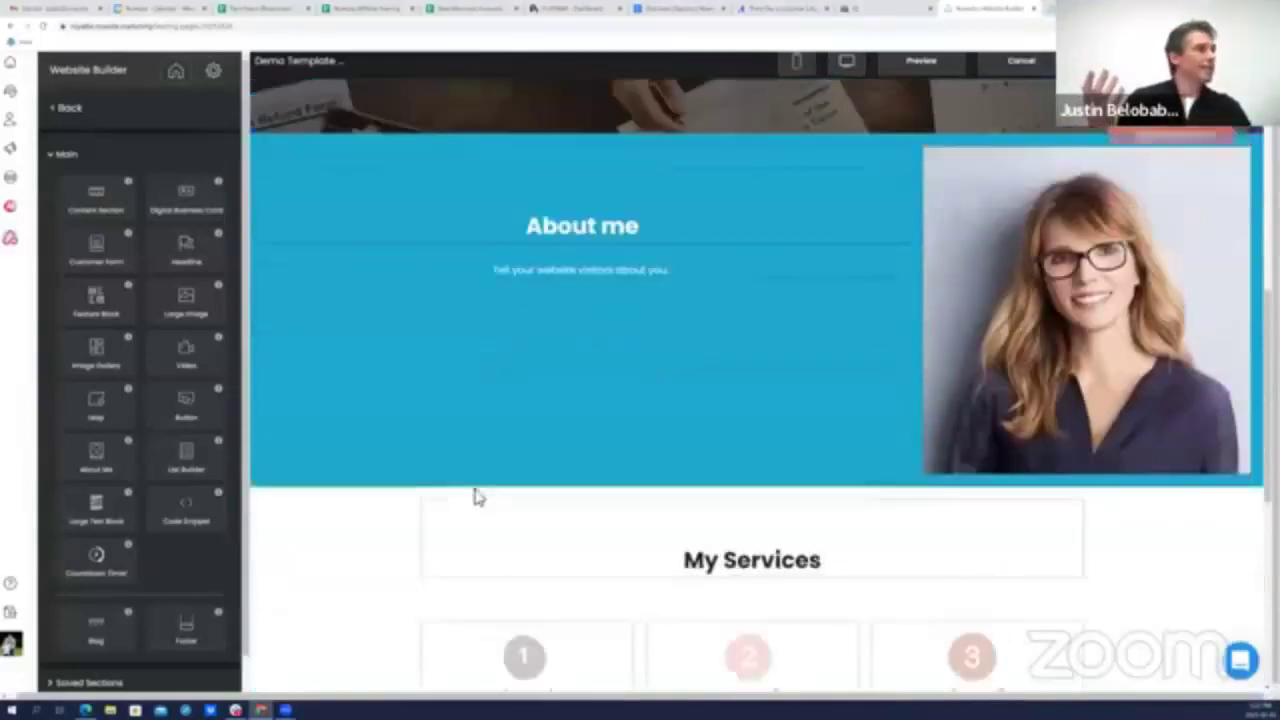
scroll(478, 498, "down", 2)
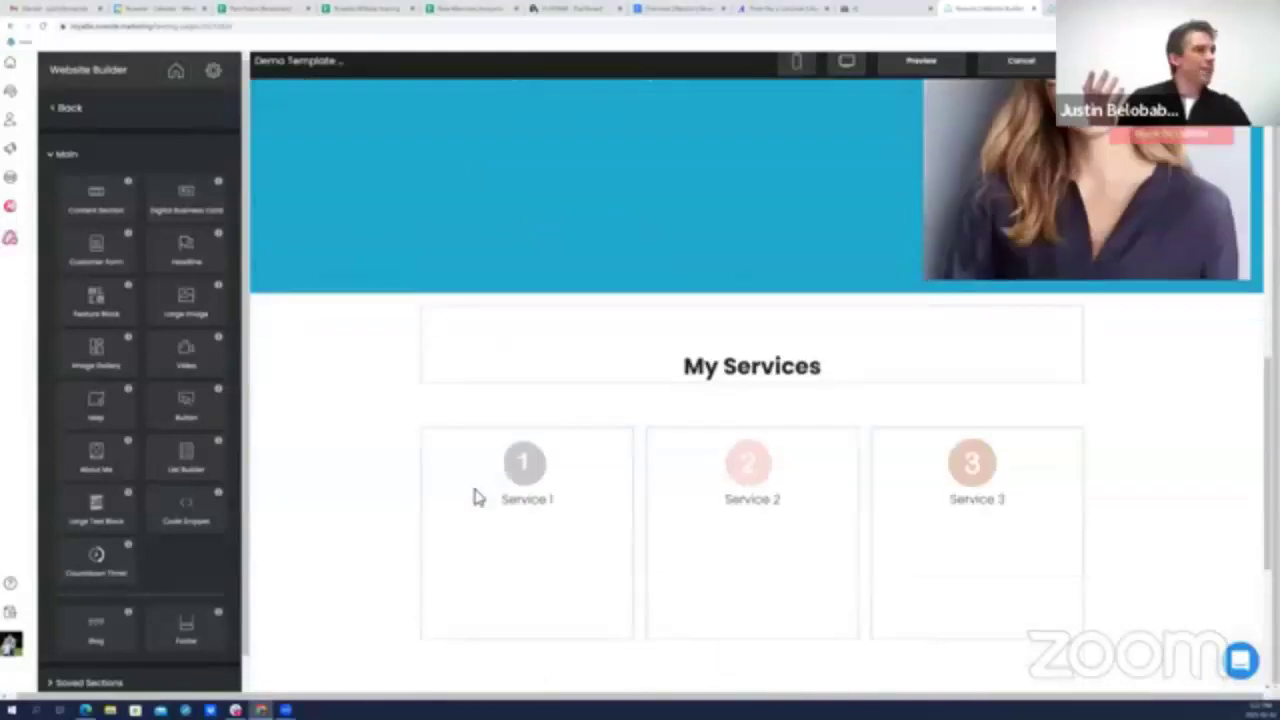
scroll(518, 513, "down", 1)
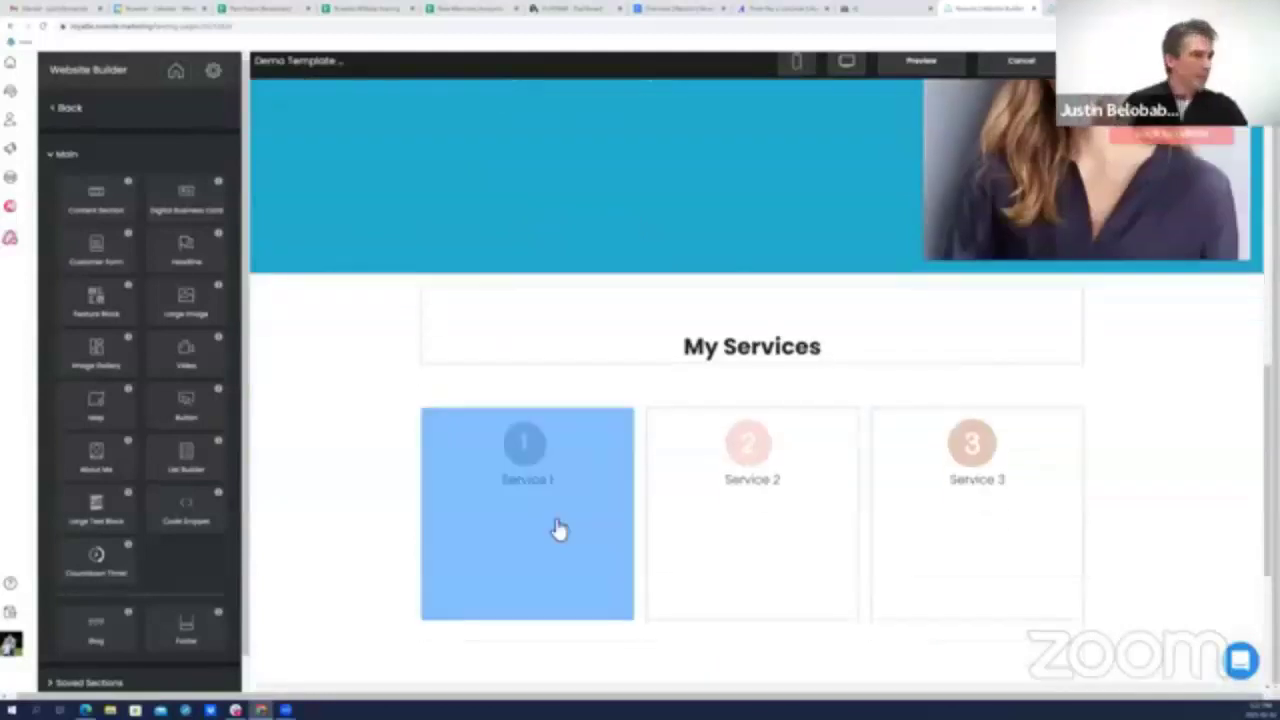
left_click(559, 530)
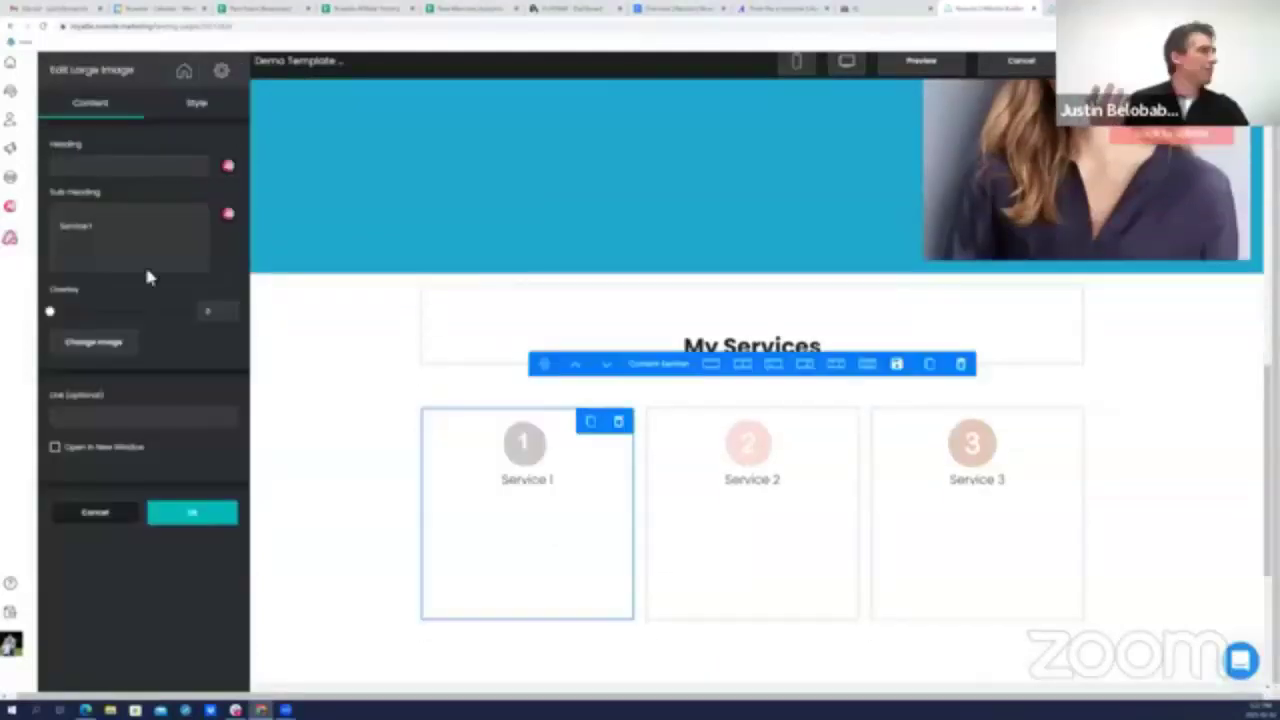
left_click(228, 213)
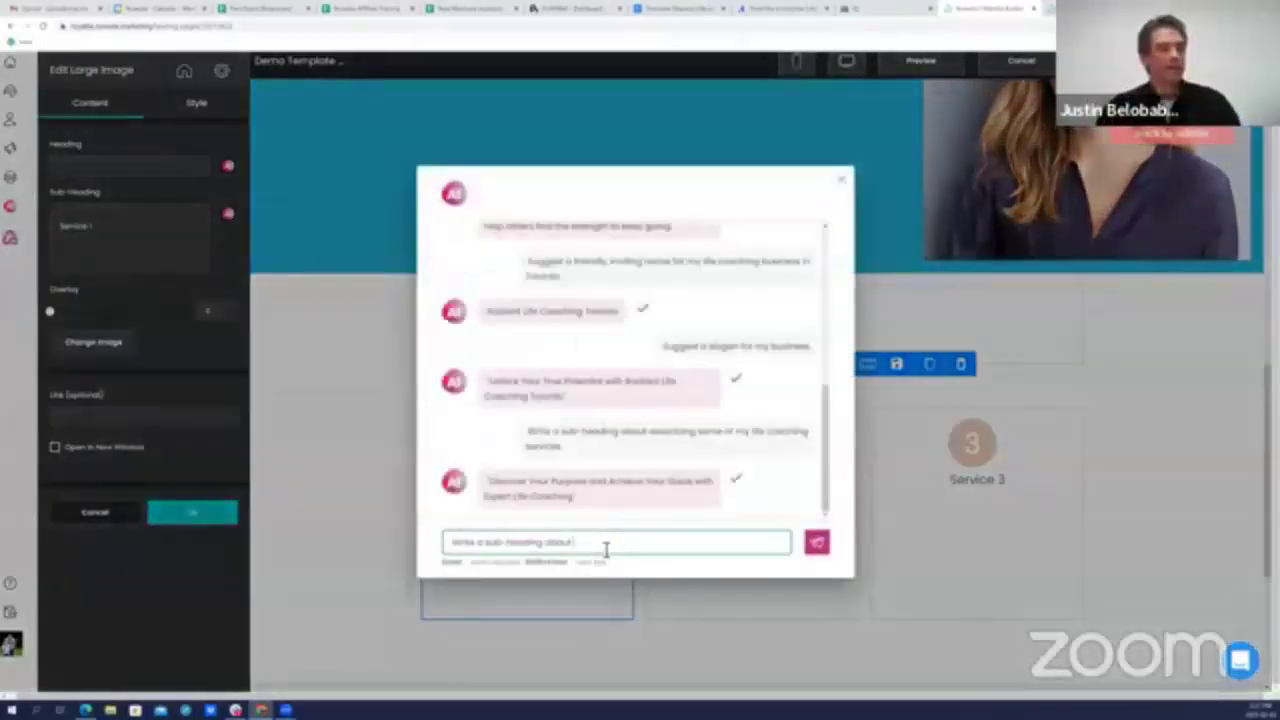
type("prof")
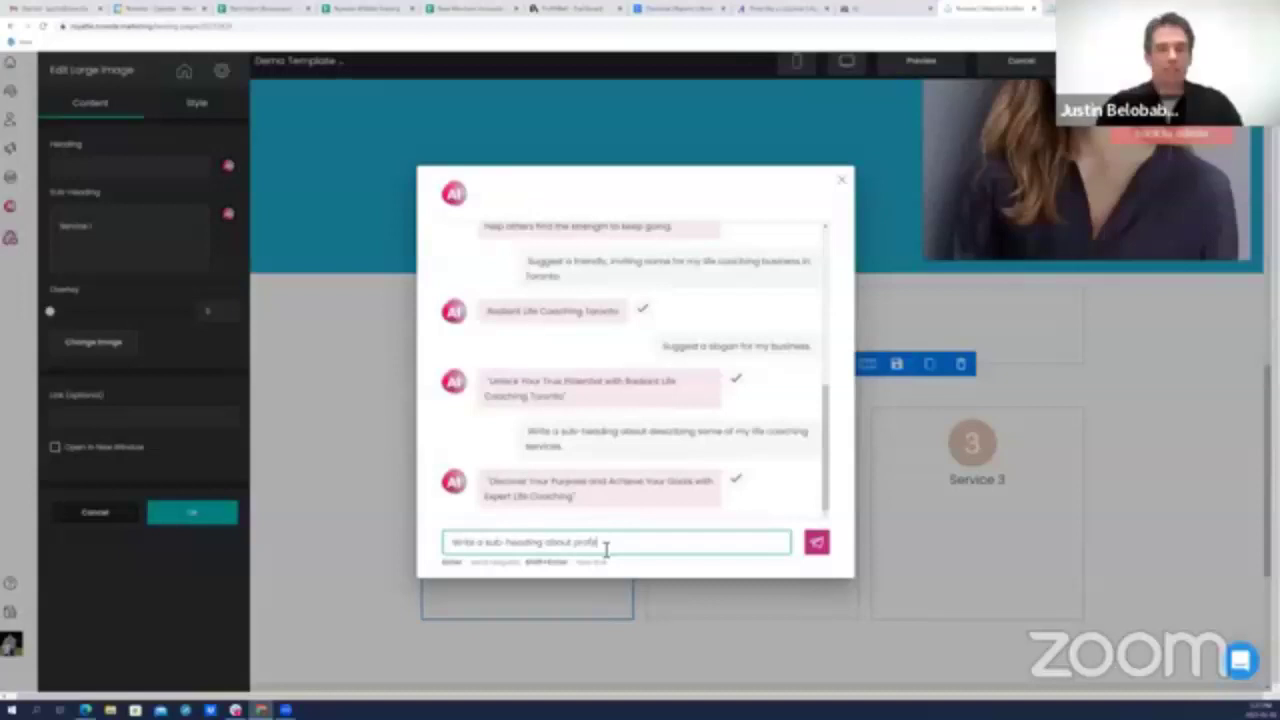
type("essional life coachi")
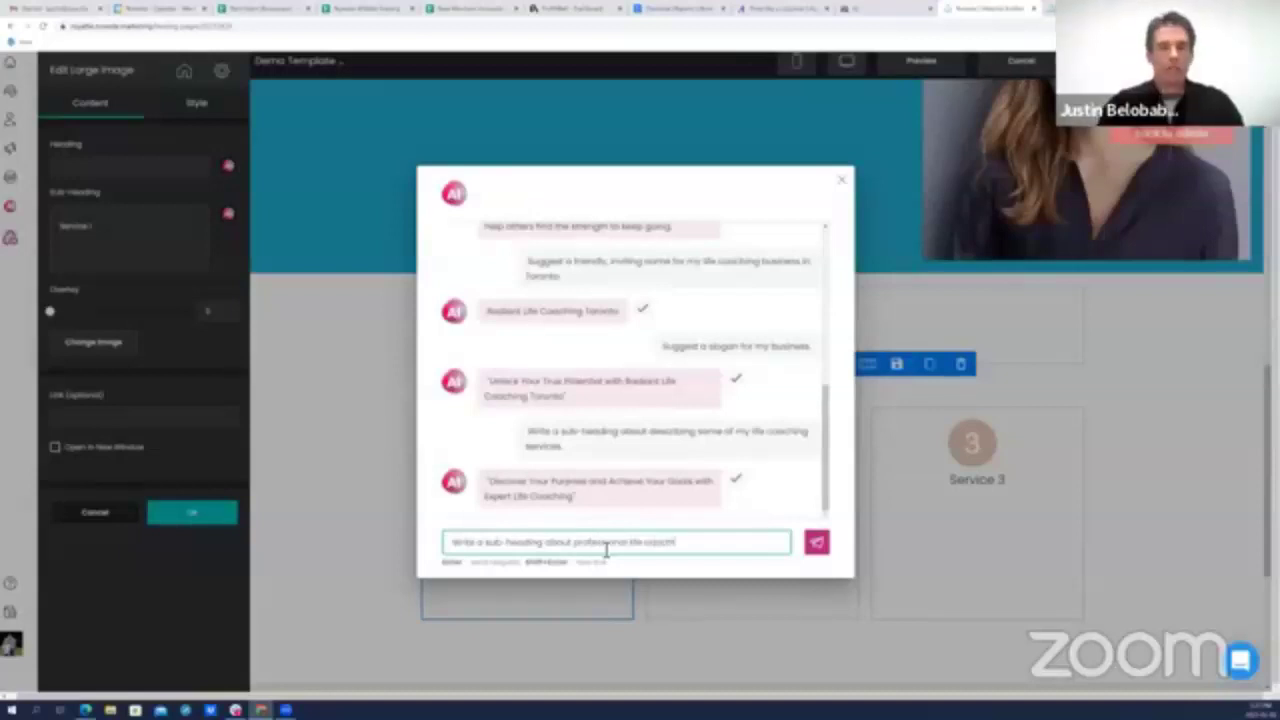
type("ng services.")
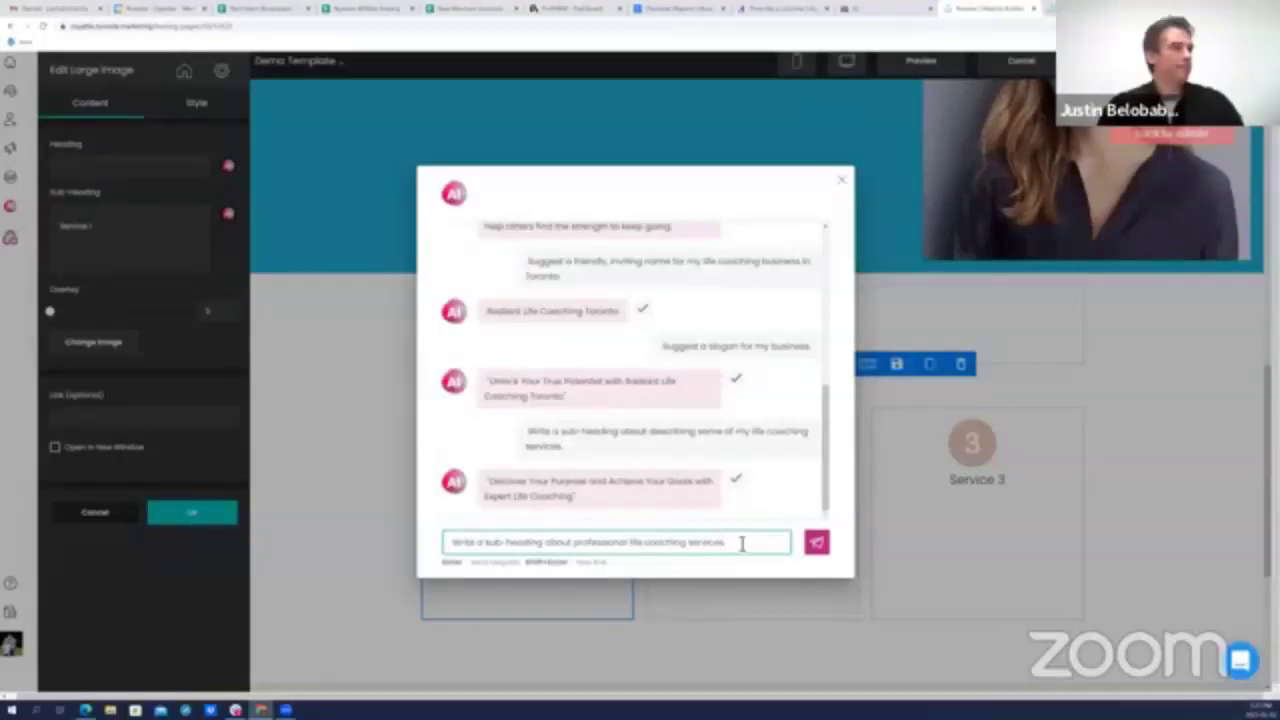
left_click(815, 545)
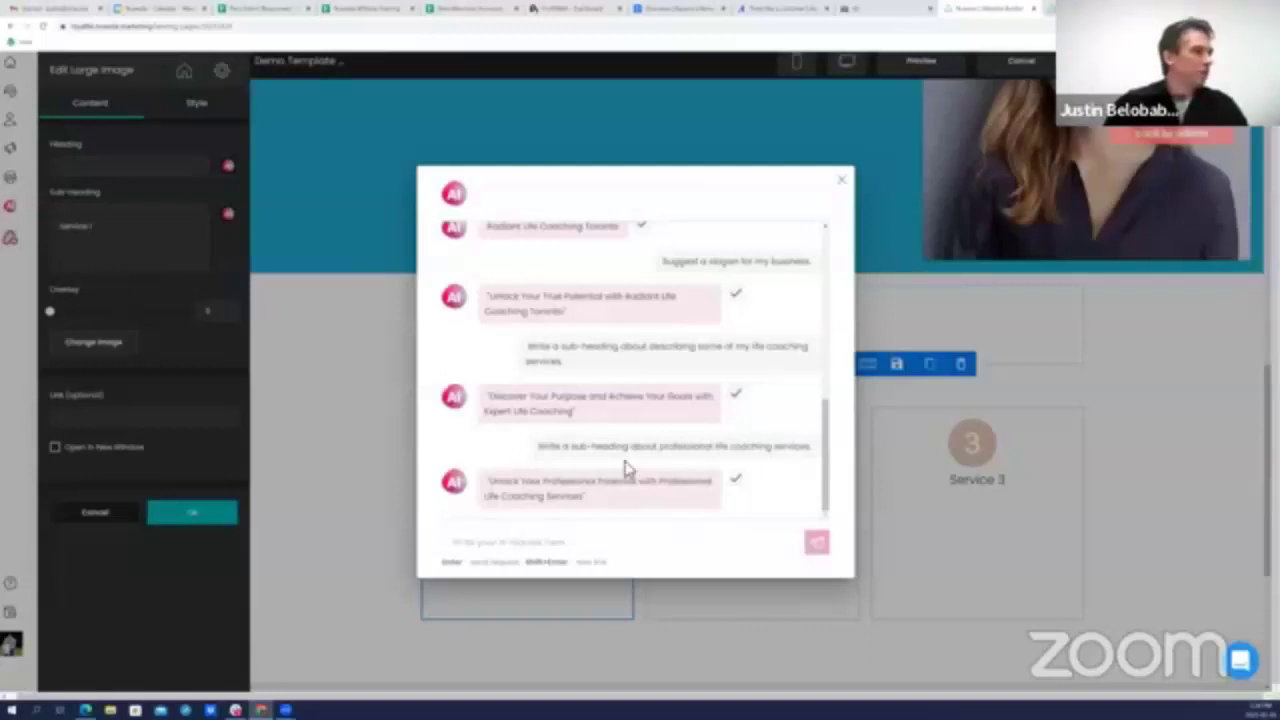
left_click(735, 478)
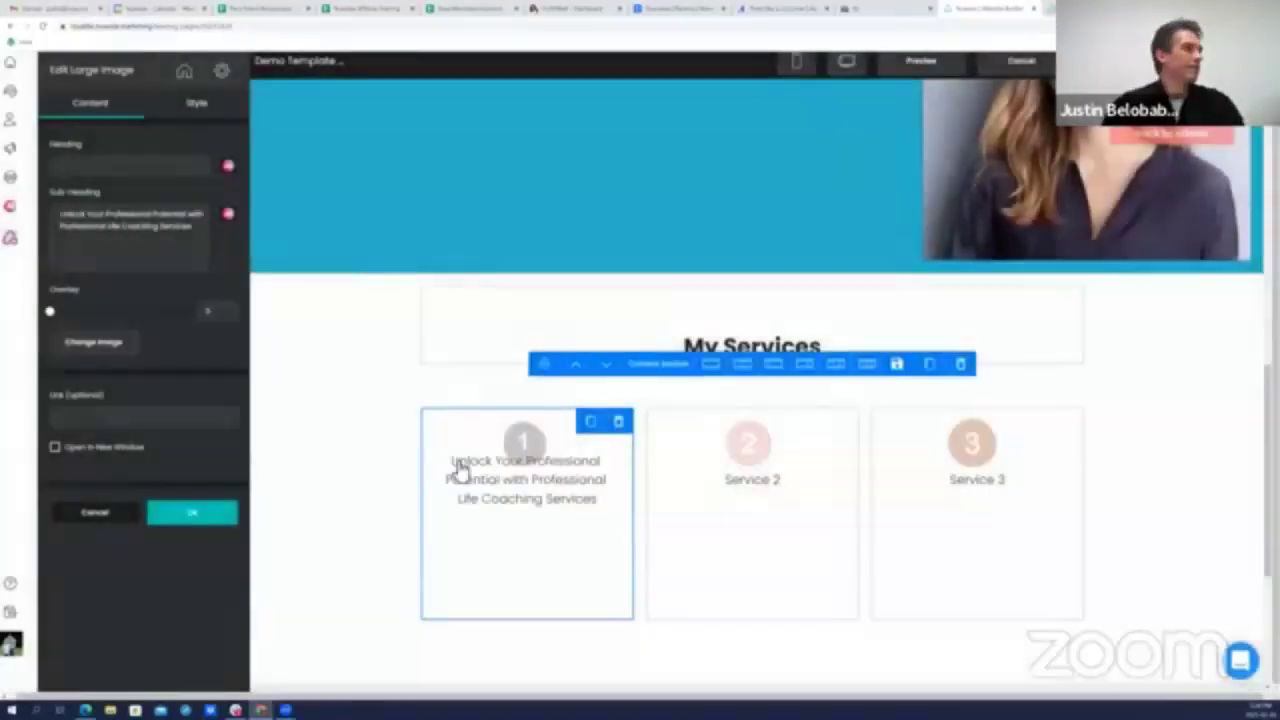
Add two blank lines above the Service 1 sub-heading to move it lower
left_click(63, 214)
key("Return")
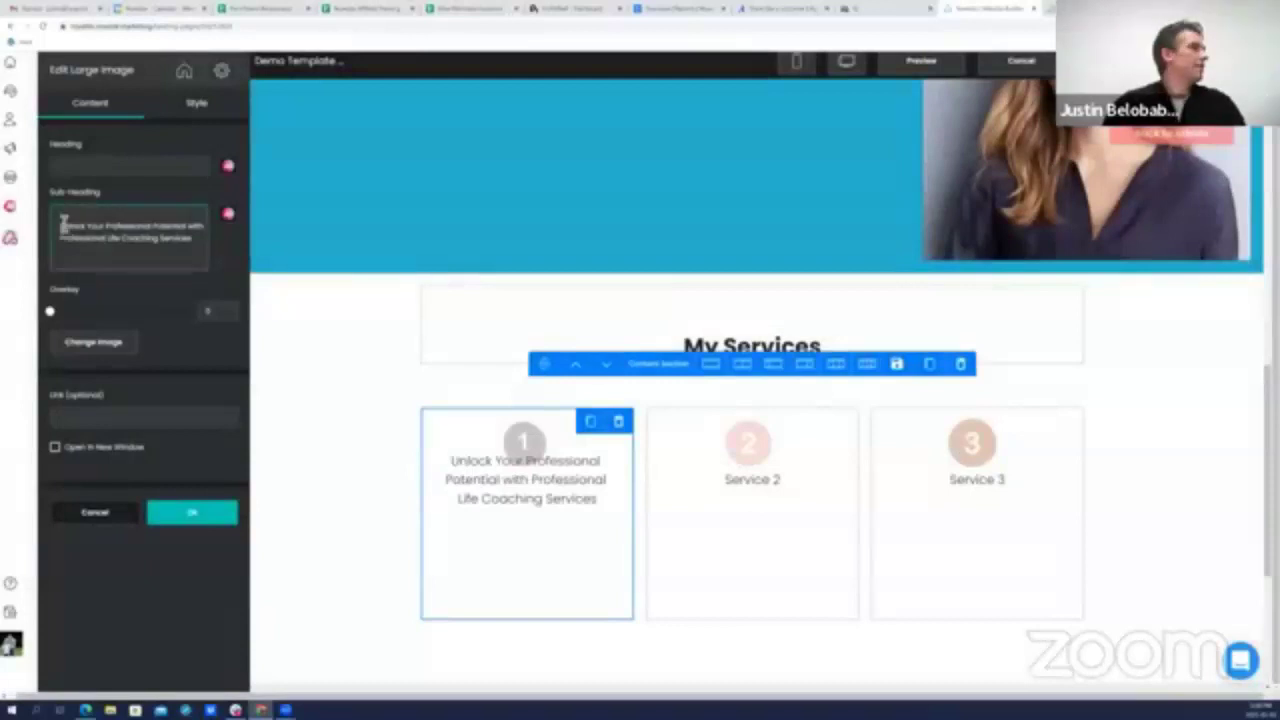
key("Return")
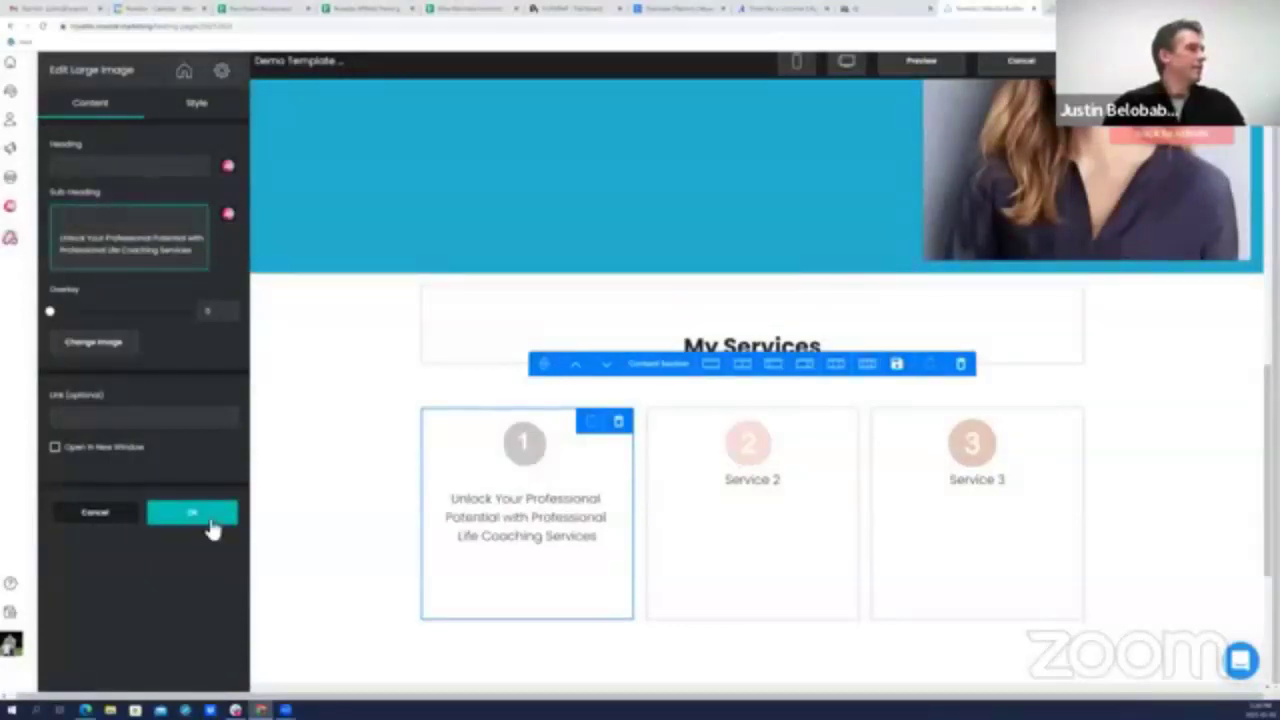
Have the AI write Service 2's sub-heading 'Strengthen Your Family Relationships with Life Coaching'
left_click(192, 513)
left_click(727, 529)
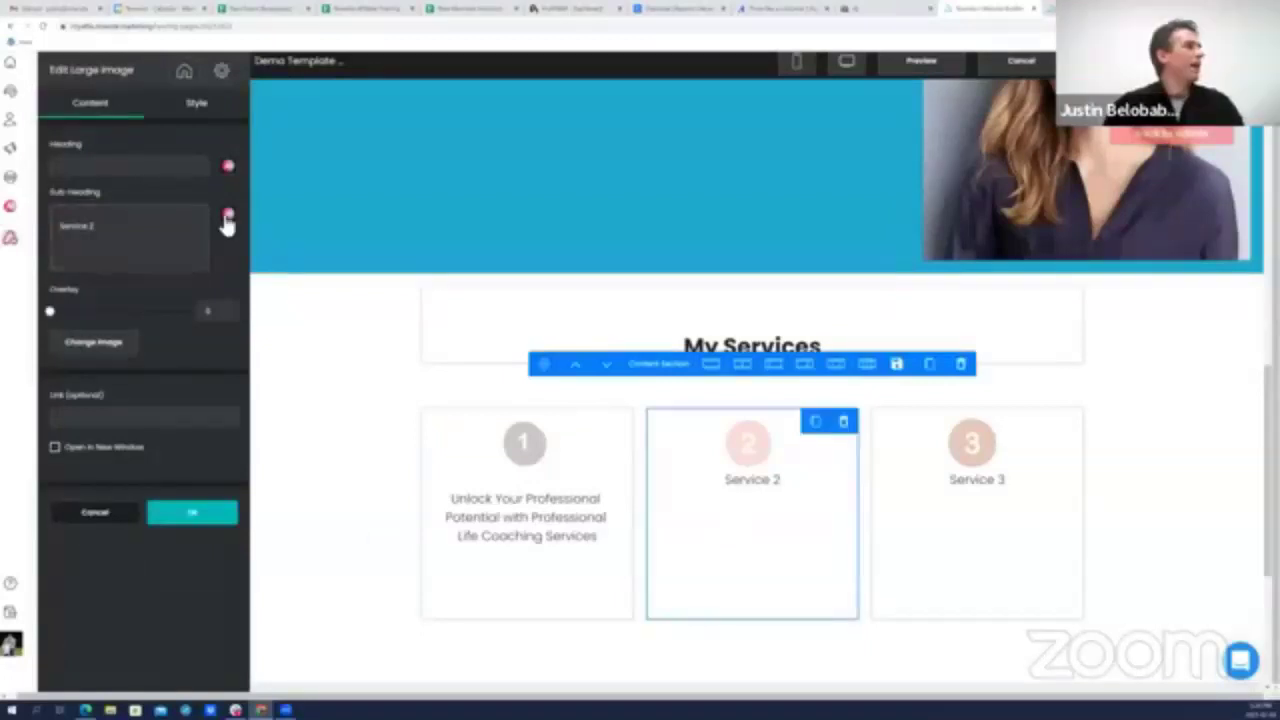
left_click(228, 216)
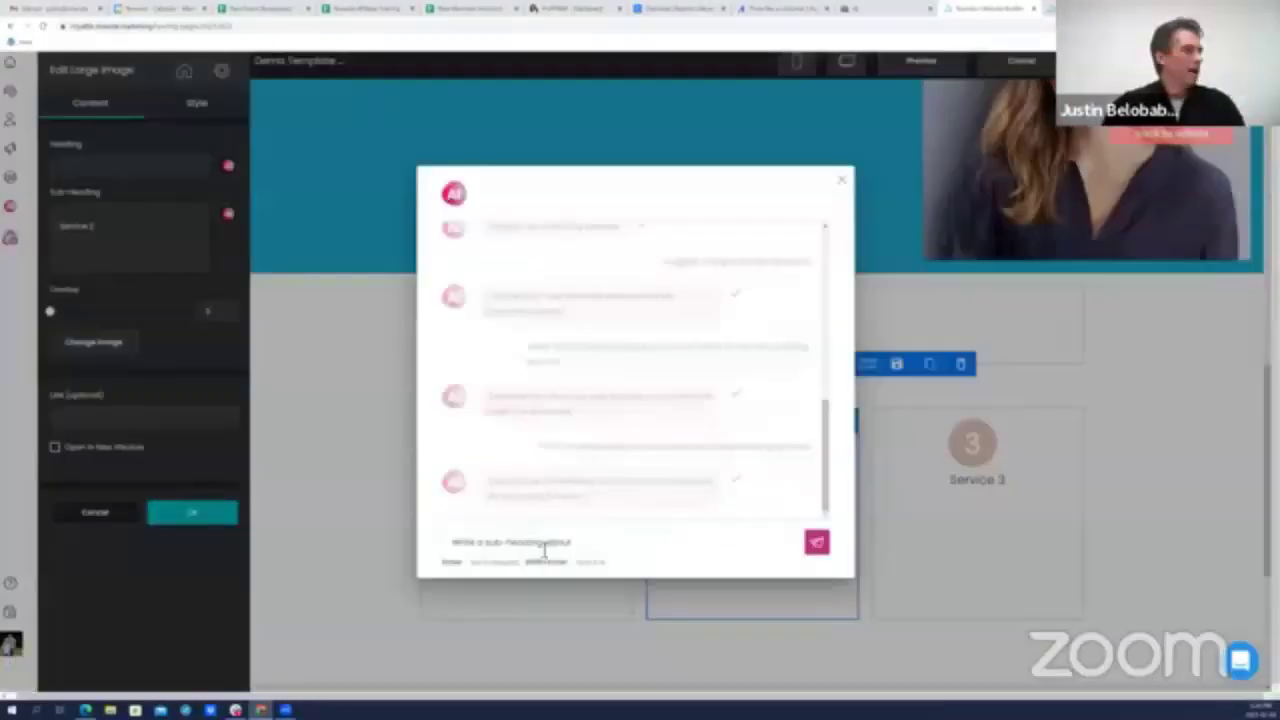
left_click(544, 545)
type("w")
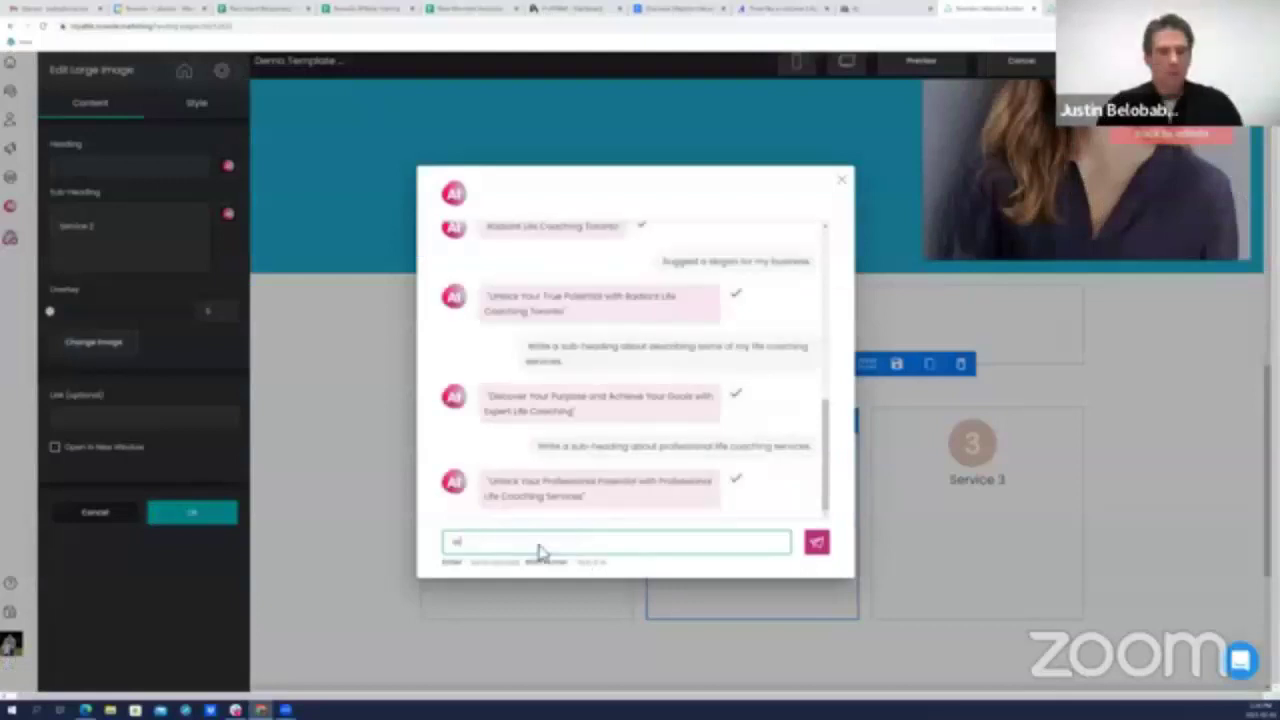
type("rite")
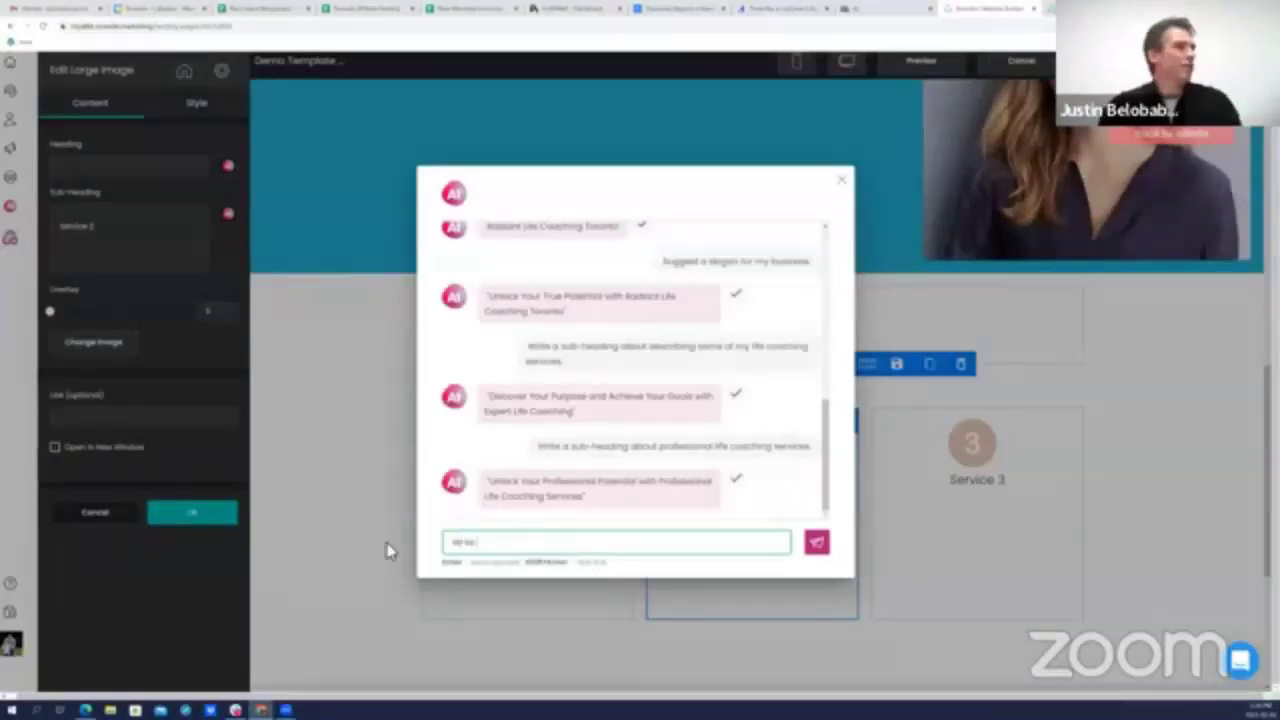
type(" a subhe")
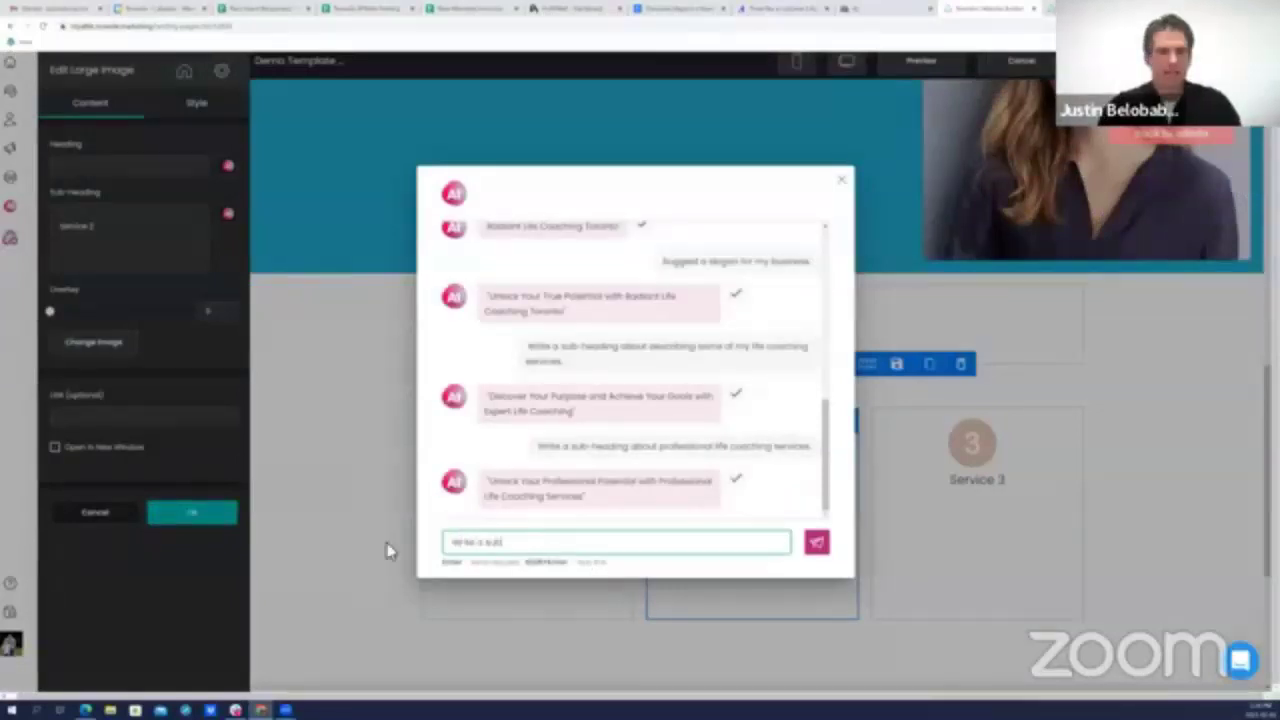
type("ading abou")
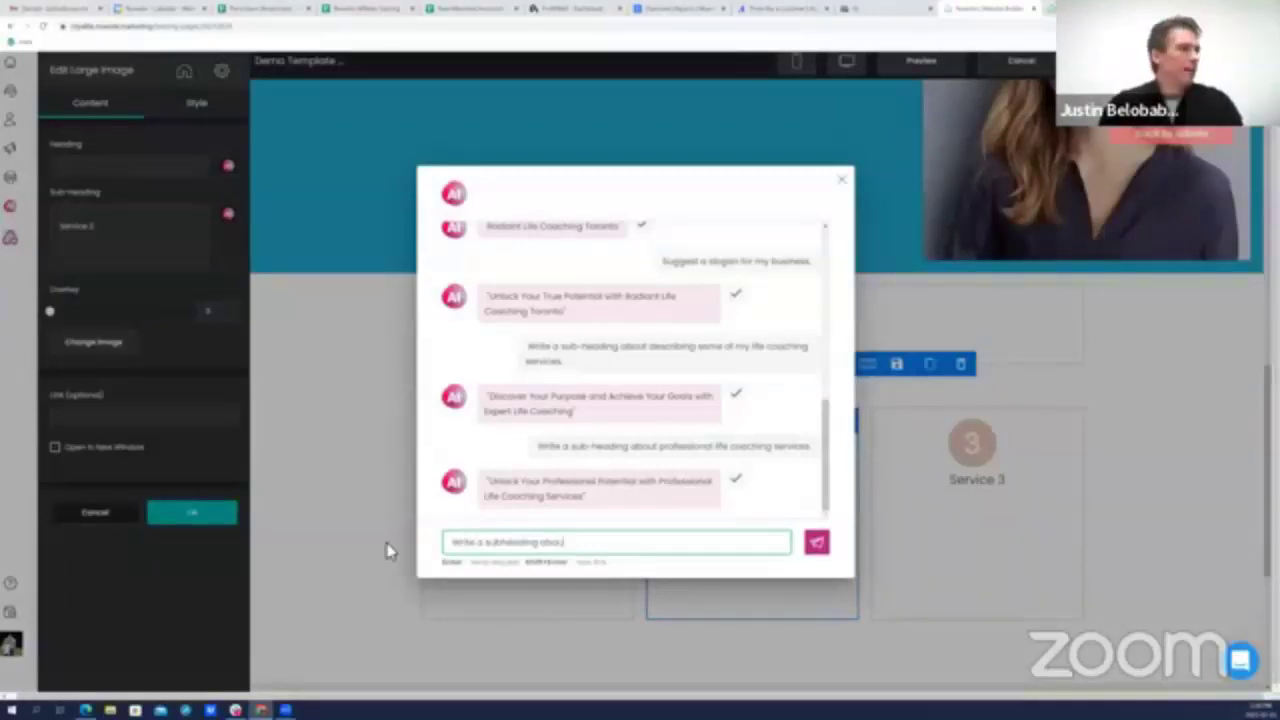
type("t form")
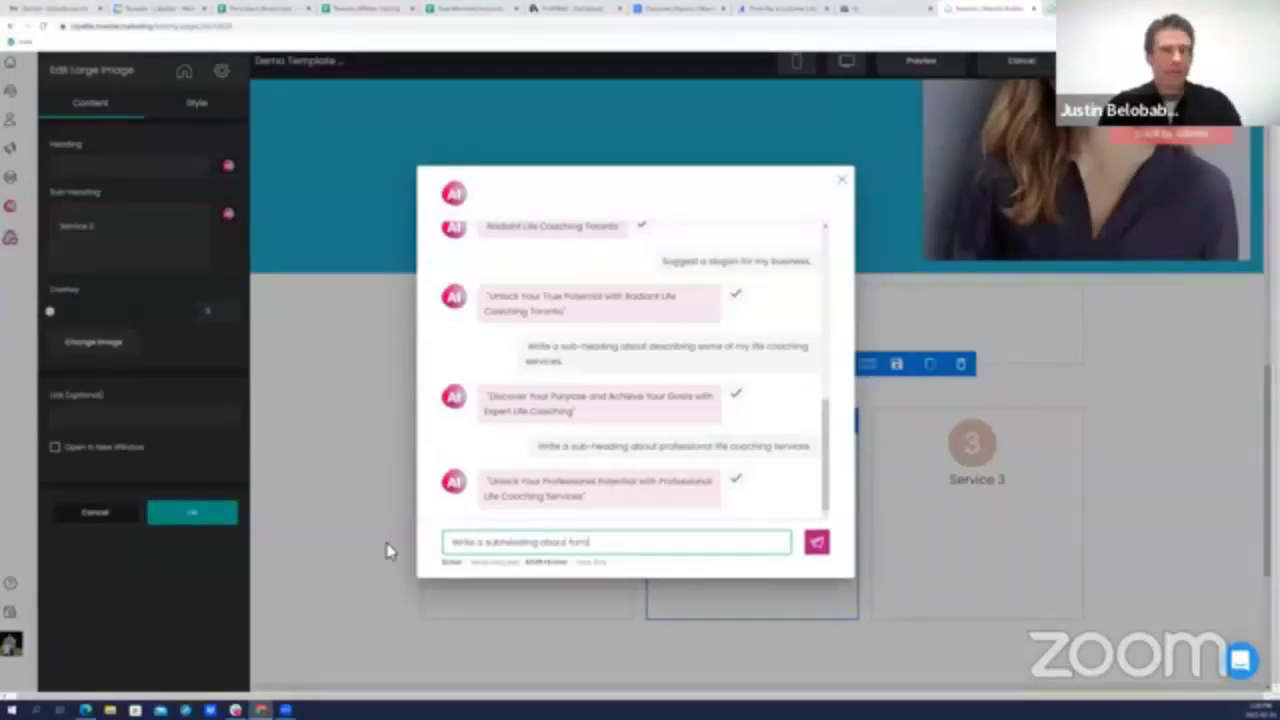
key("BackSpace")
key("BackSpace")
key("BackSpace")
key("BackSpace")
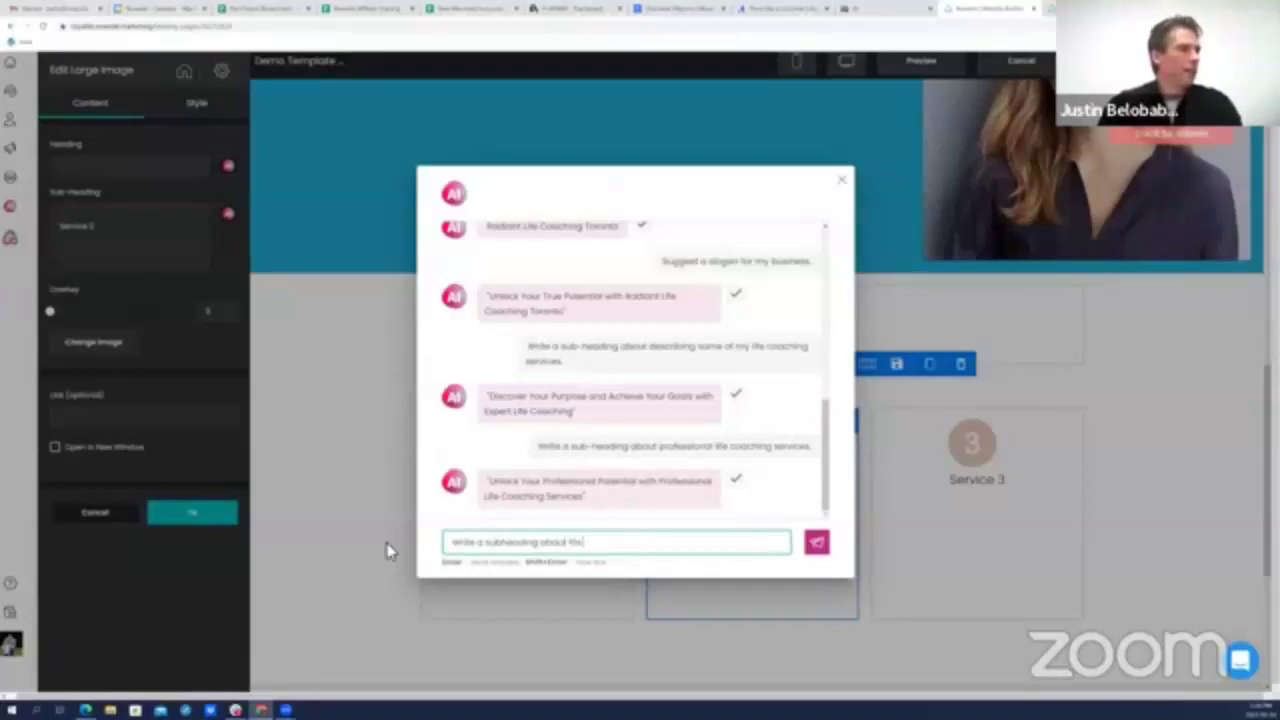
type("li")
type("fe coaching")
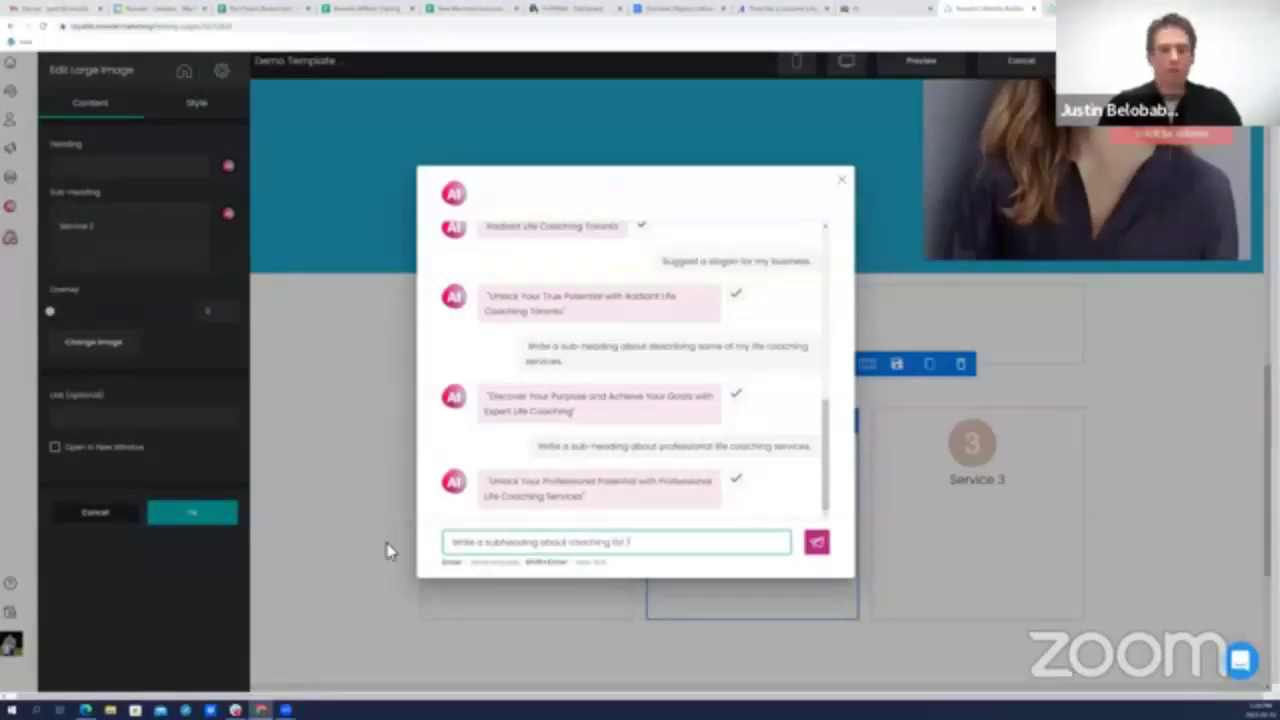
type(" for family relations")
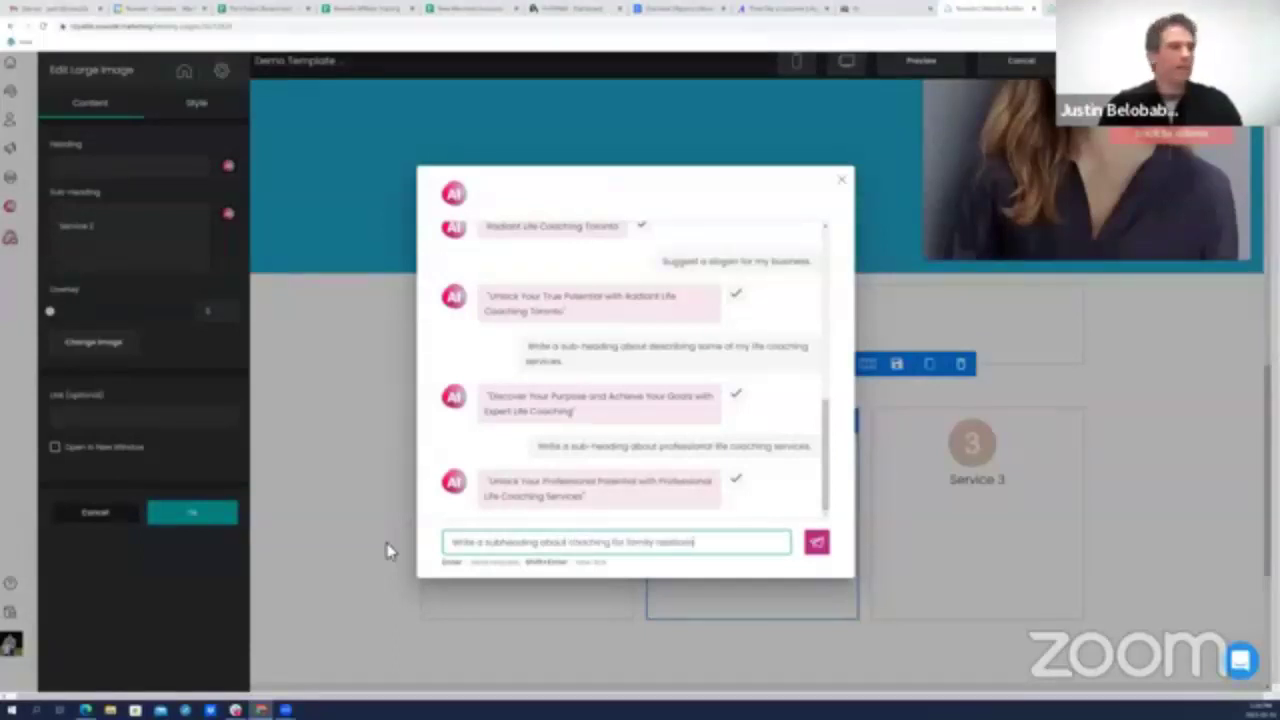
type("hips")
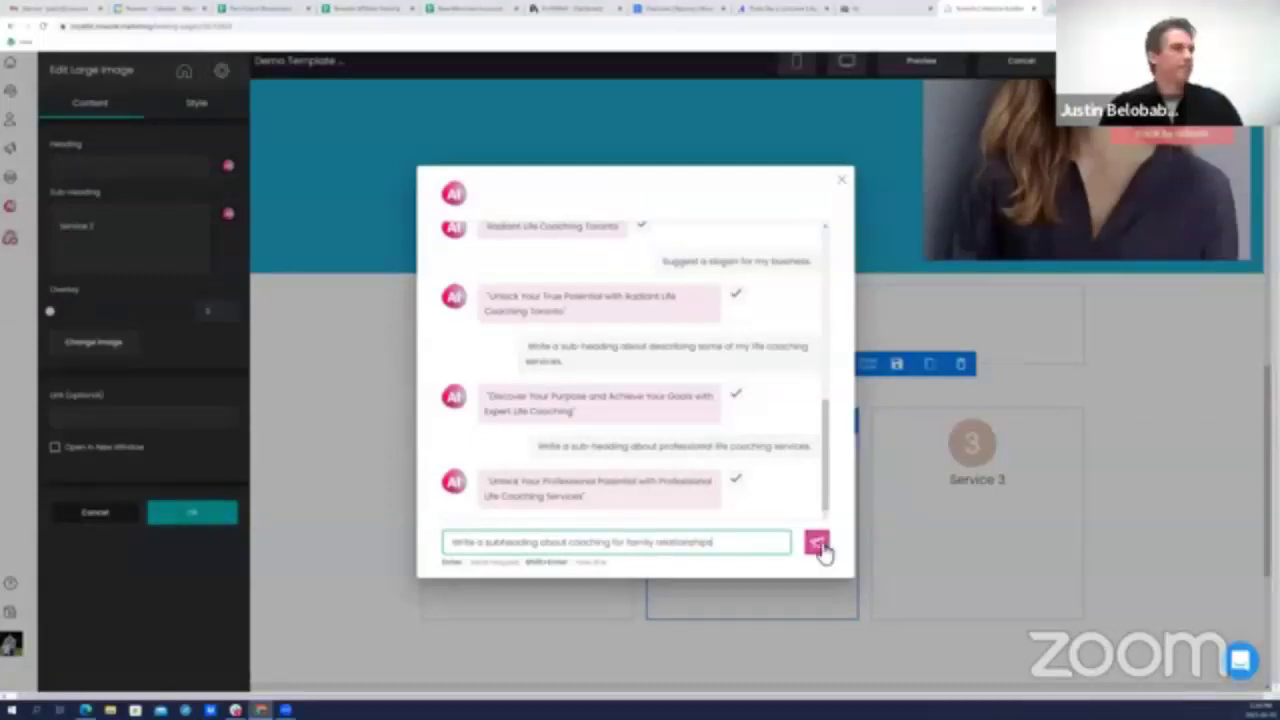
left_click(818, 545)
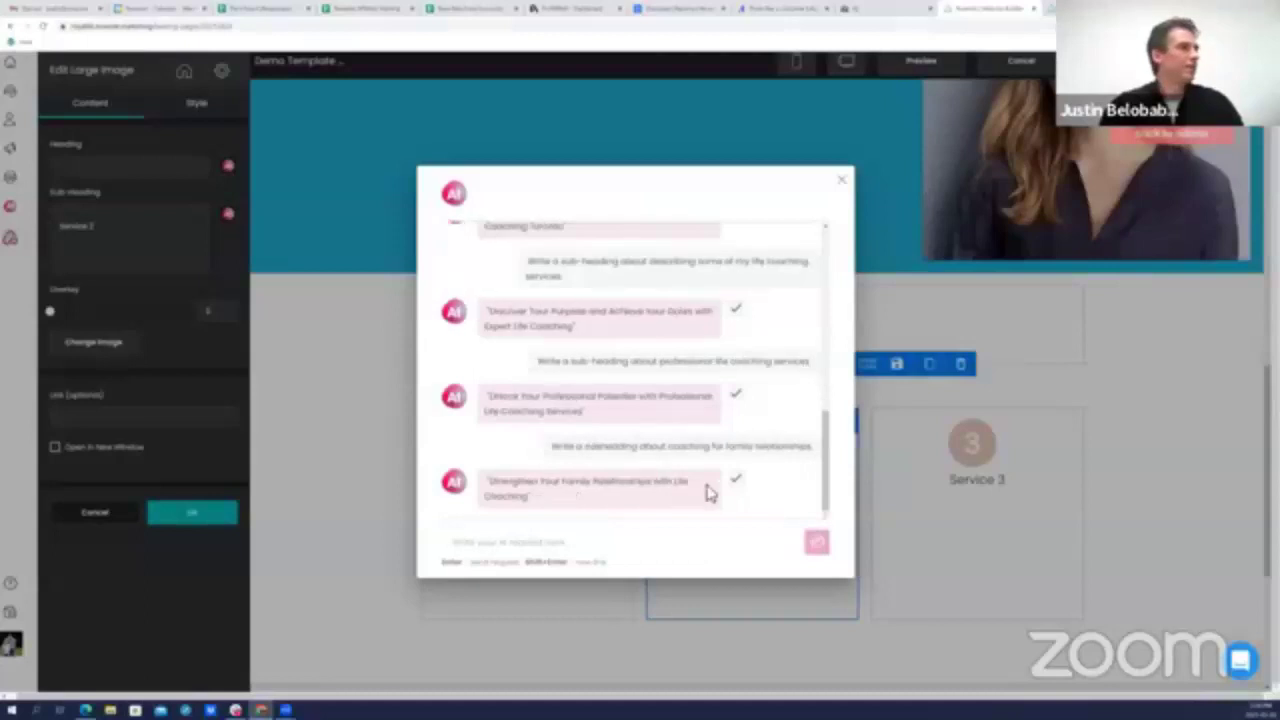
left_click(733, 481)
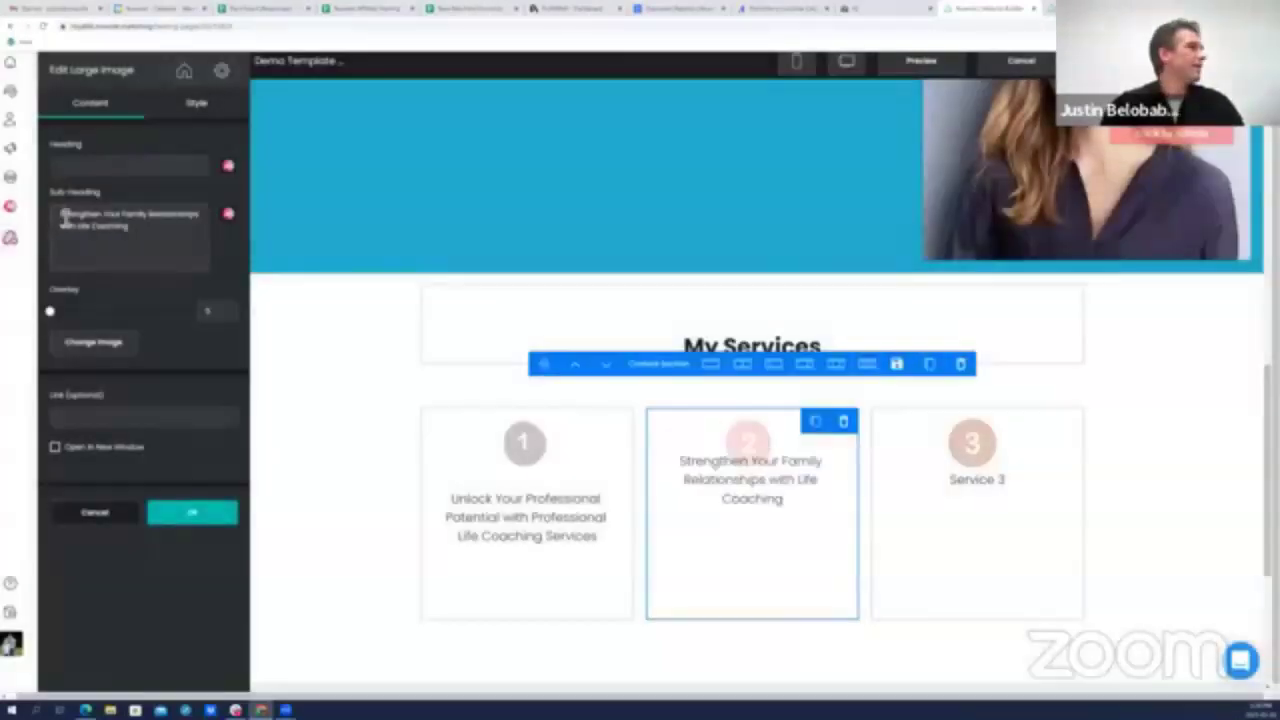
Adjust the blank lines above the Service 2 sub-heading to set it lower
left_click(65, 217)
key("Return")
key("Return")
key("Return")
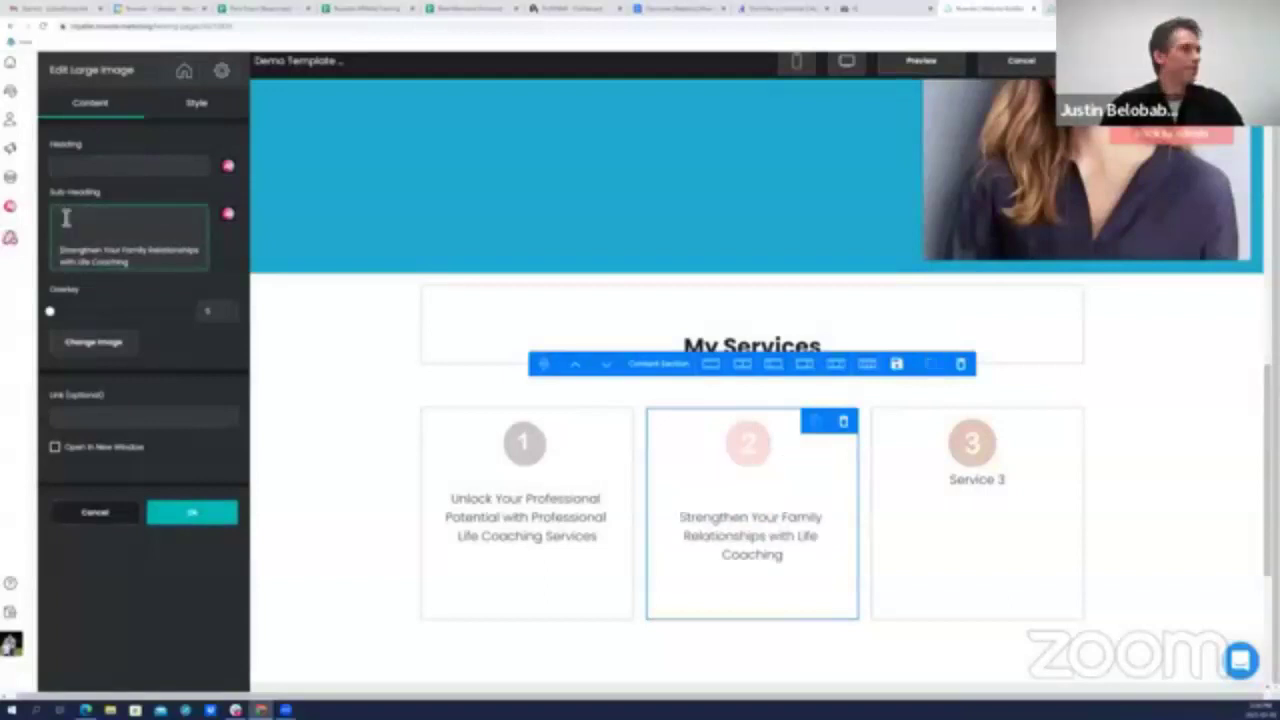
key("BackSpace")
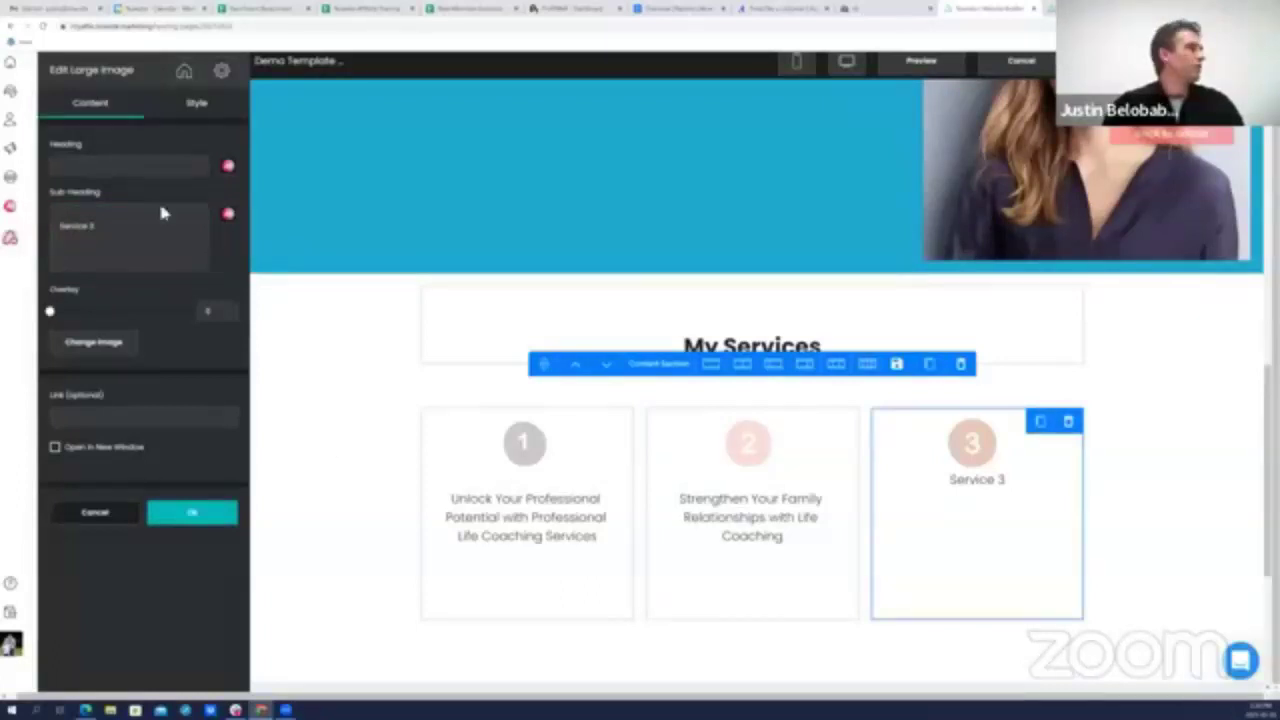
Get a more exciting AI sub-heading, 'Unlock Your Unparalleled Potential with Life Coaching', for Service 3, with a blank line above
left_click(228, 213)
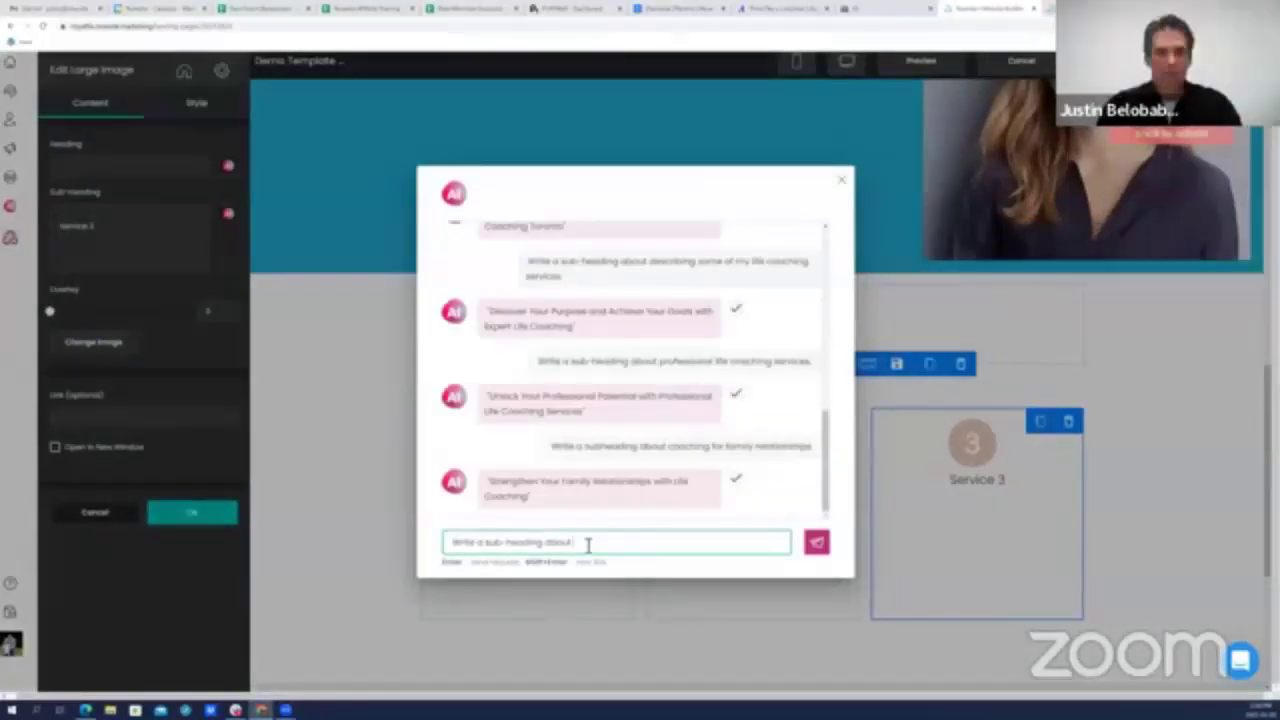
type("life coaching for just")
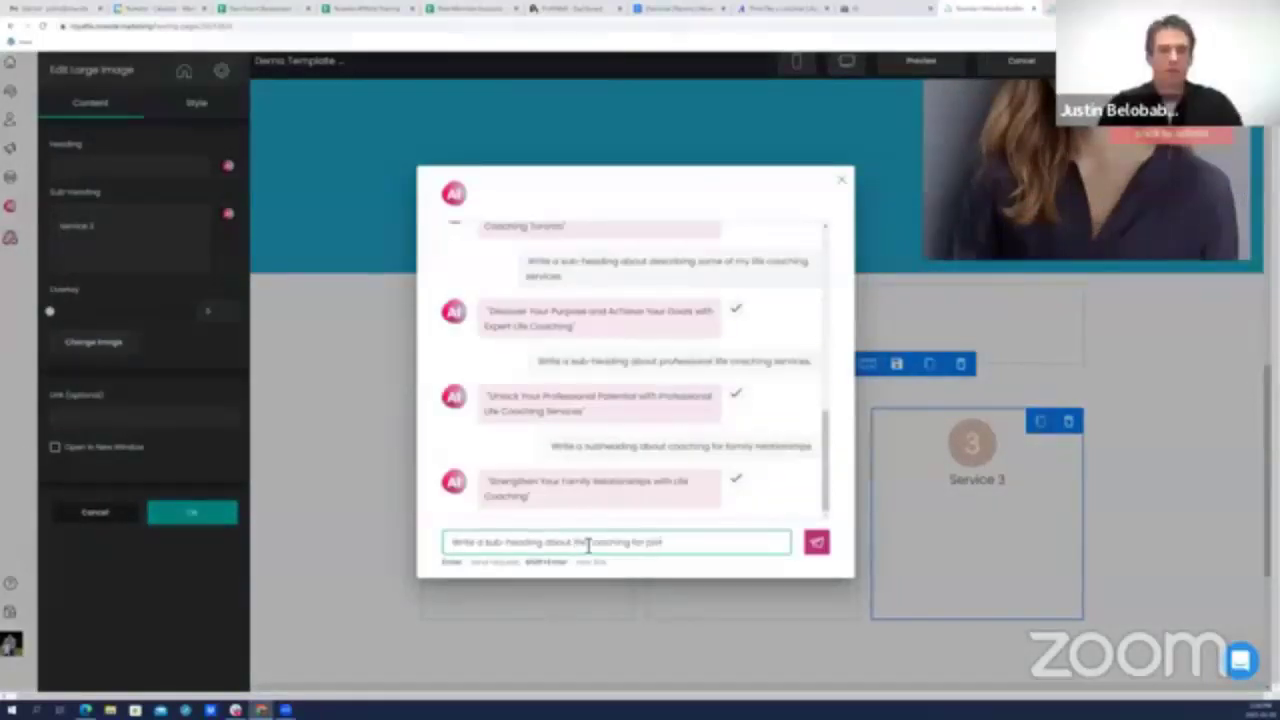
key("BackSpace")
key("BackSpace")
key("BackSpace")
key("BackSpace")
type("personal develo")
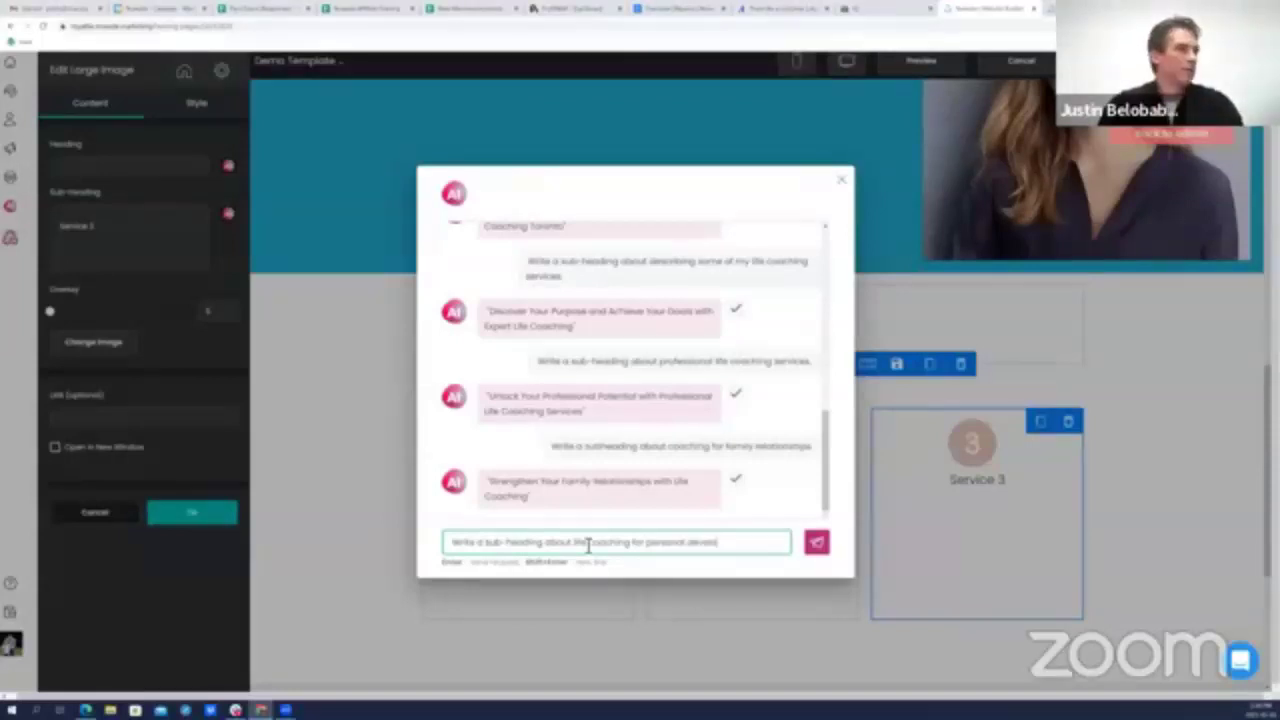
type("pment")
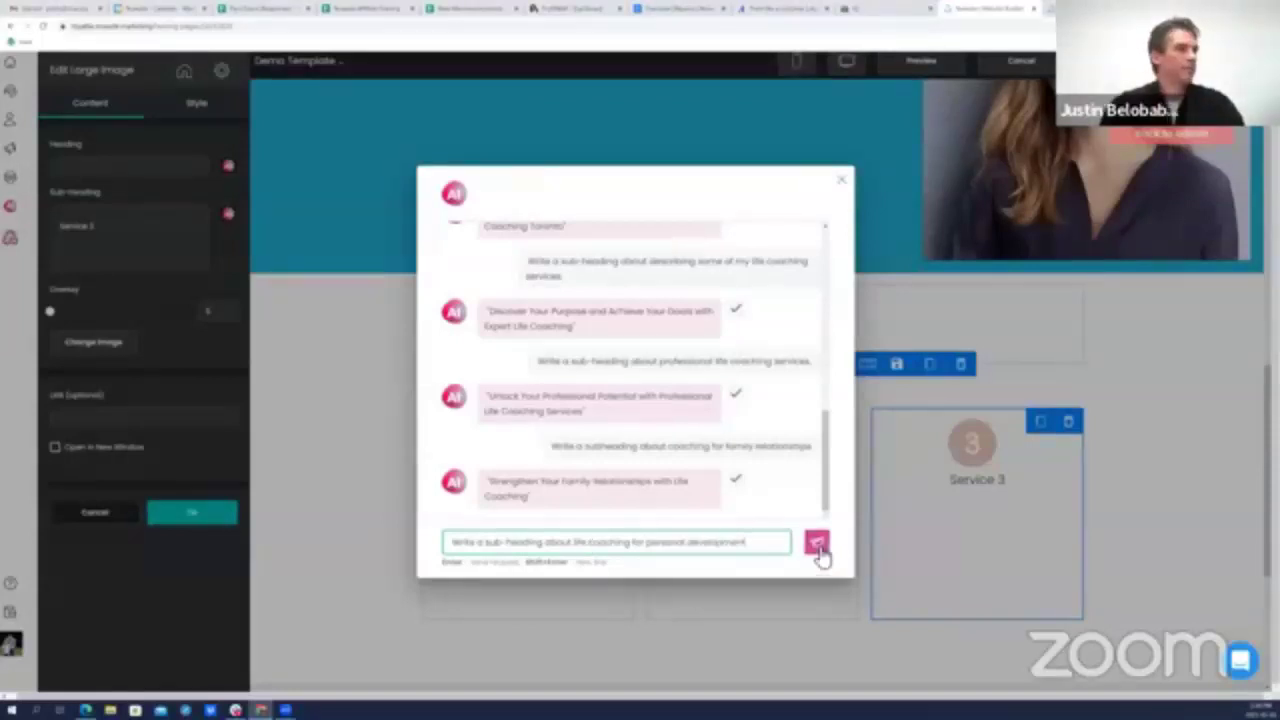
left_click(817, 545)
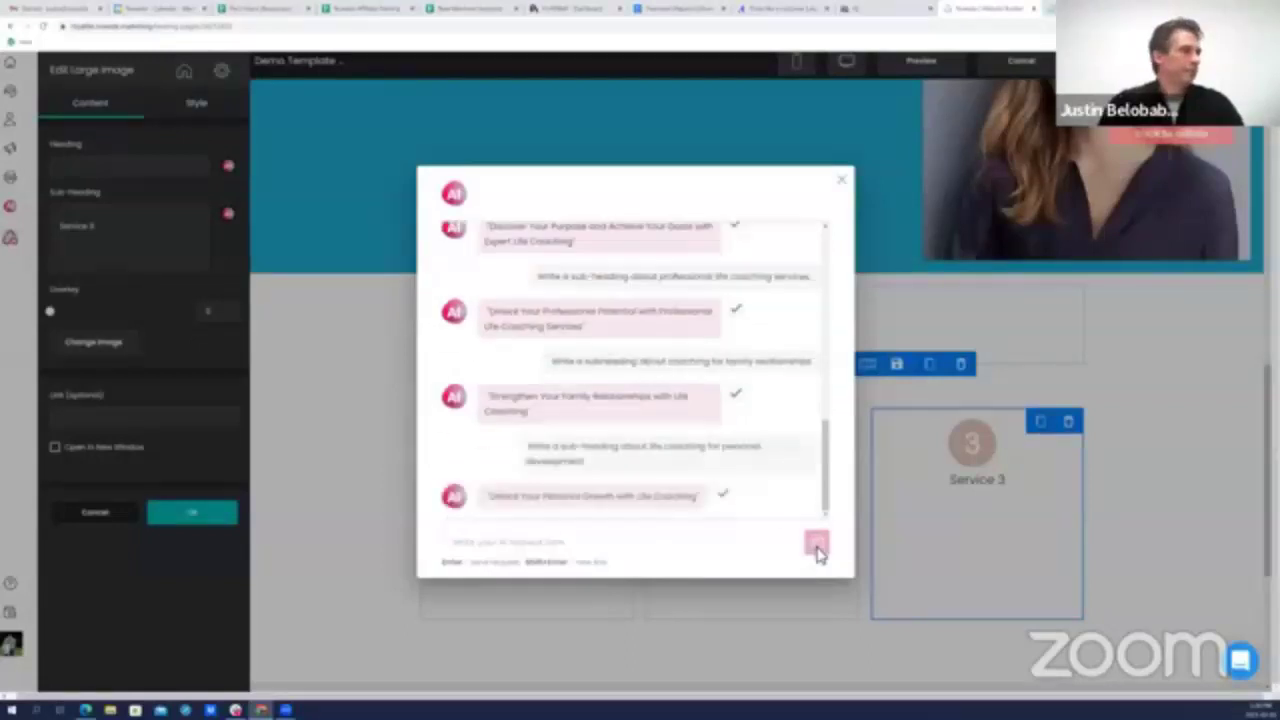
left_click(488, 541)
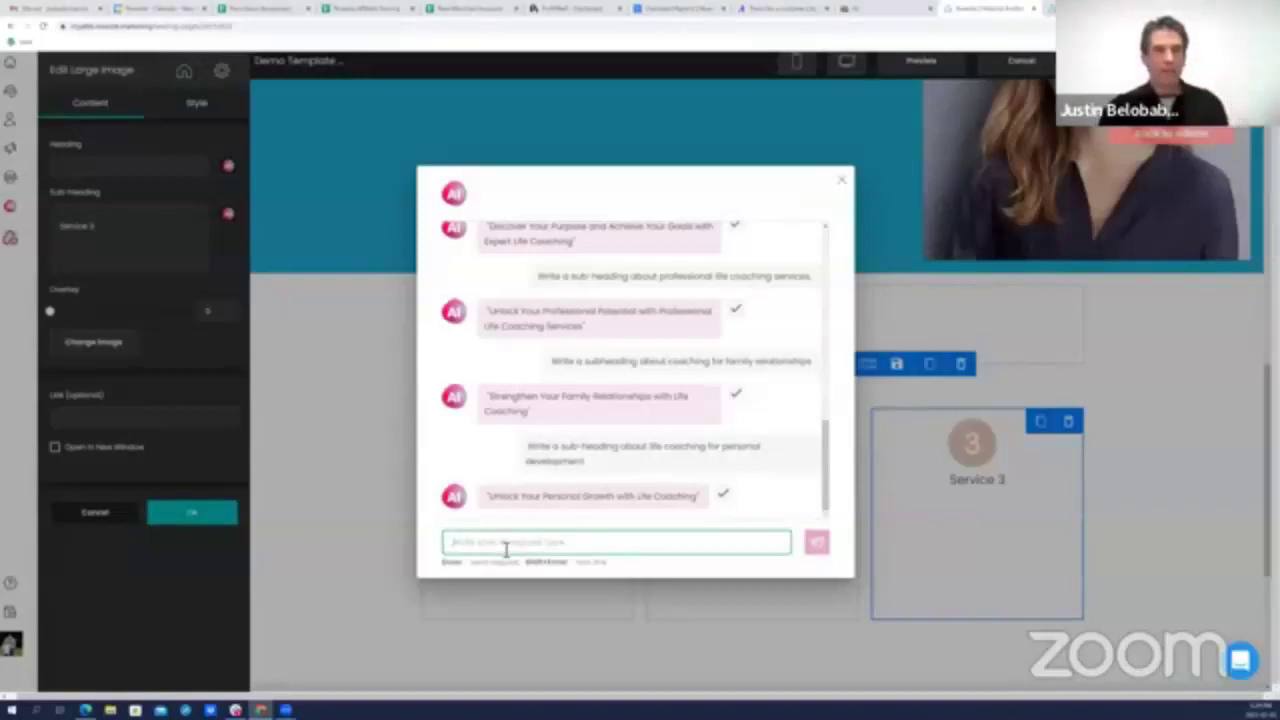
type("ma")
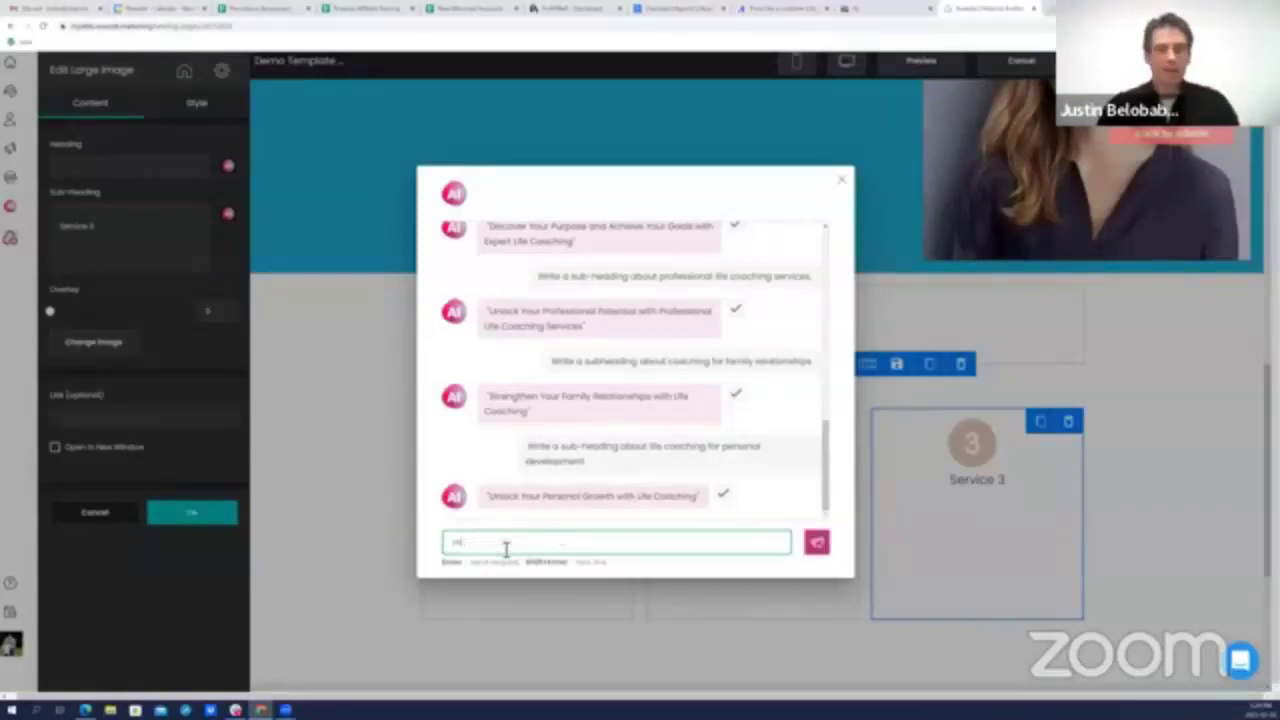
type("ke that a little bit")
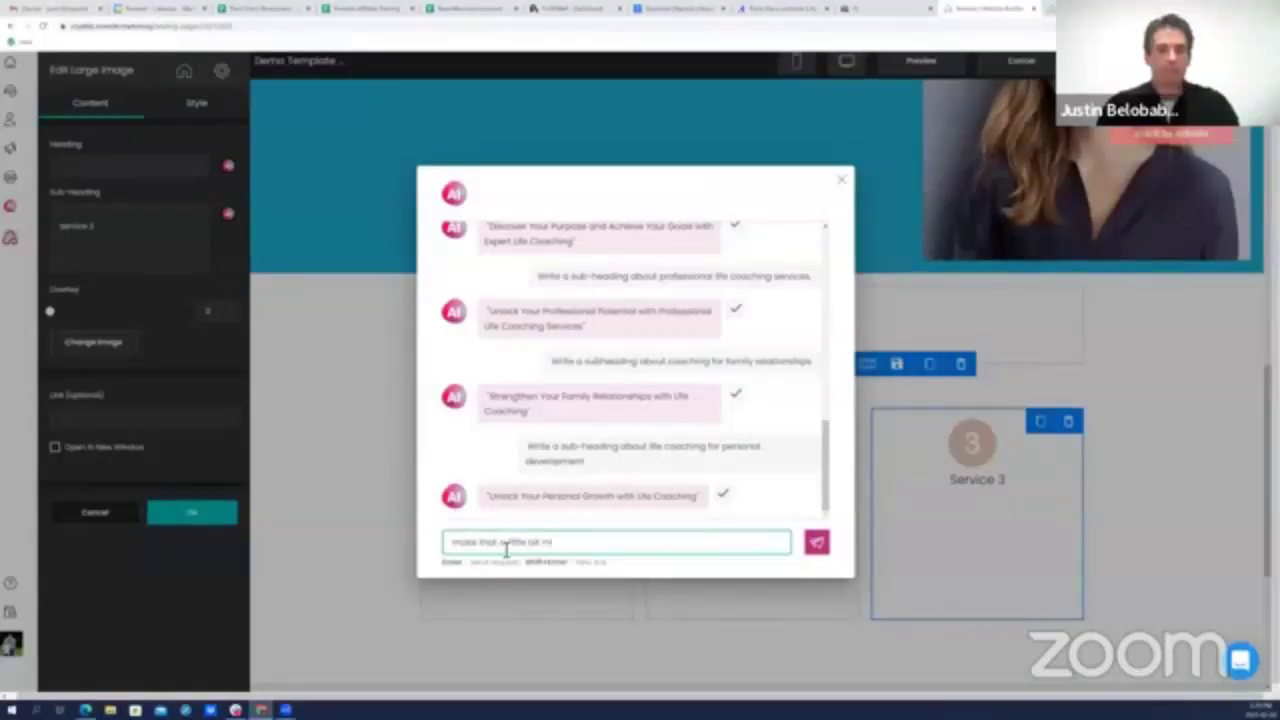
type(" more excit")
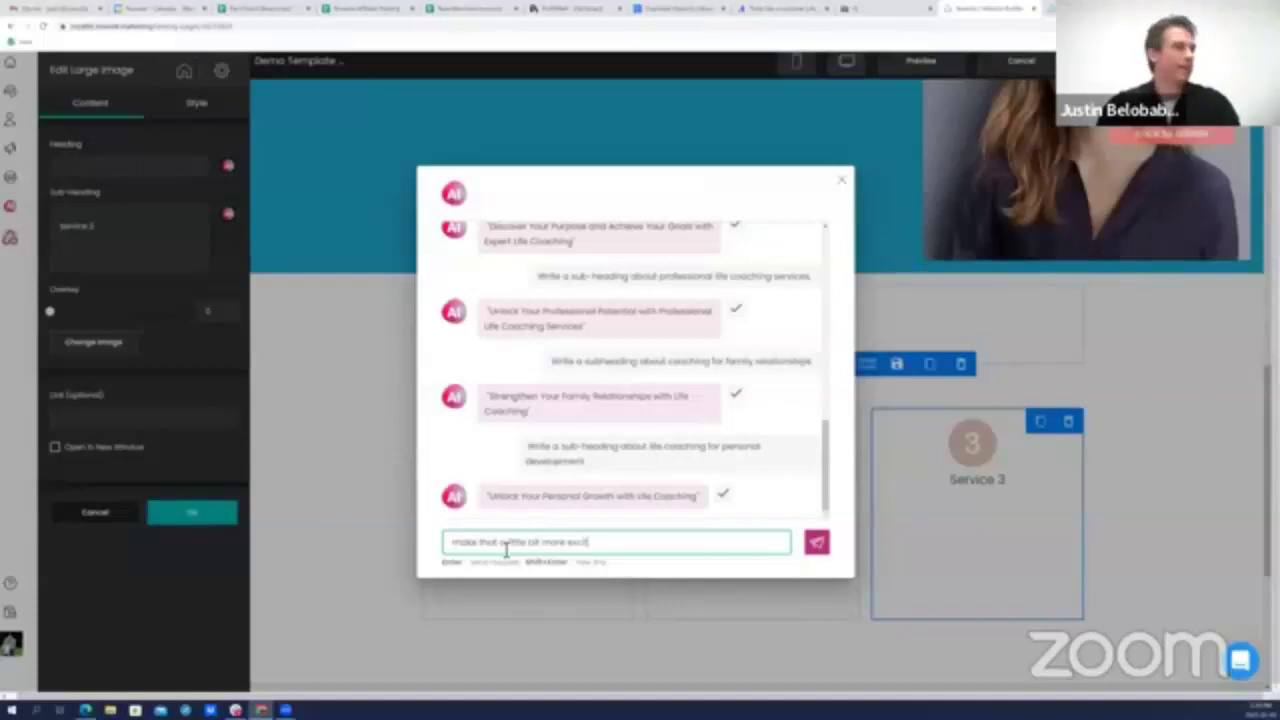
type("ing")
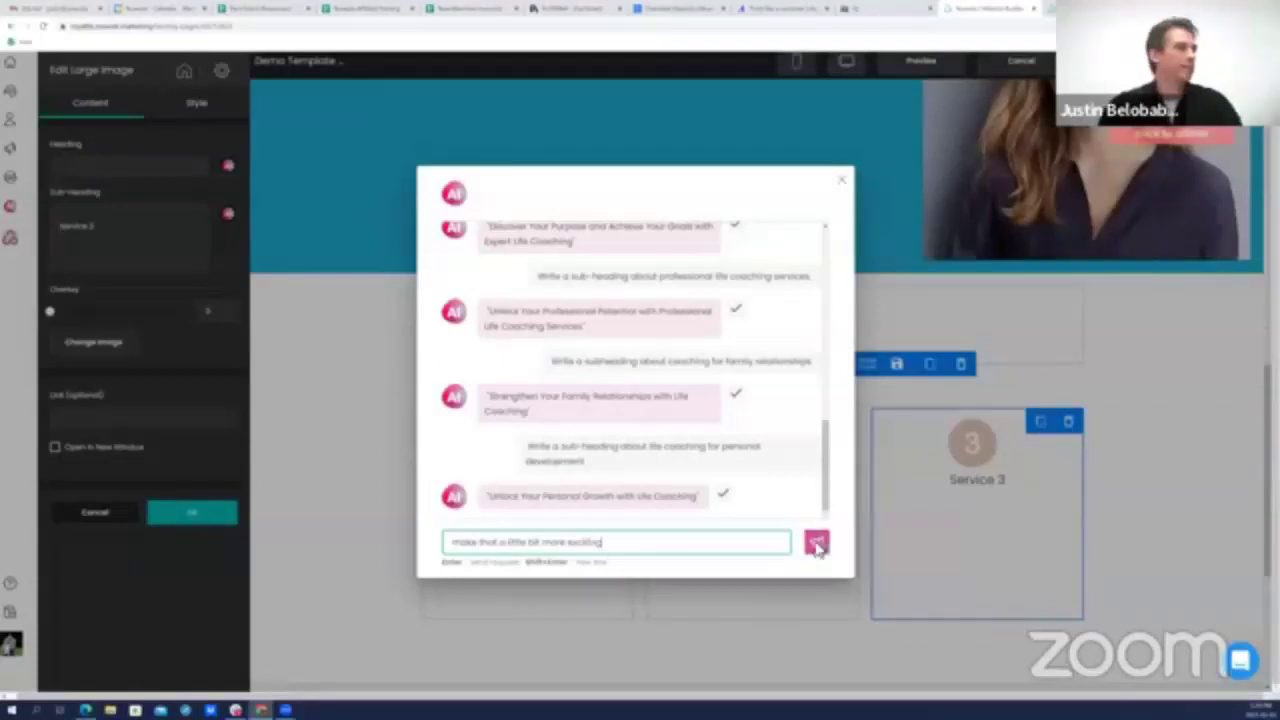
left_click(817, 543)
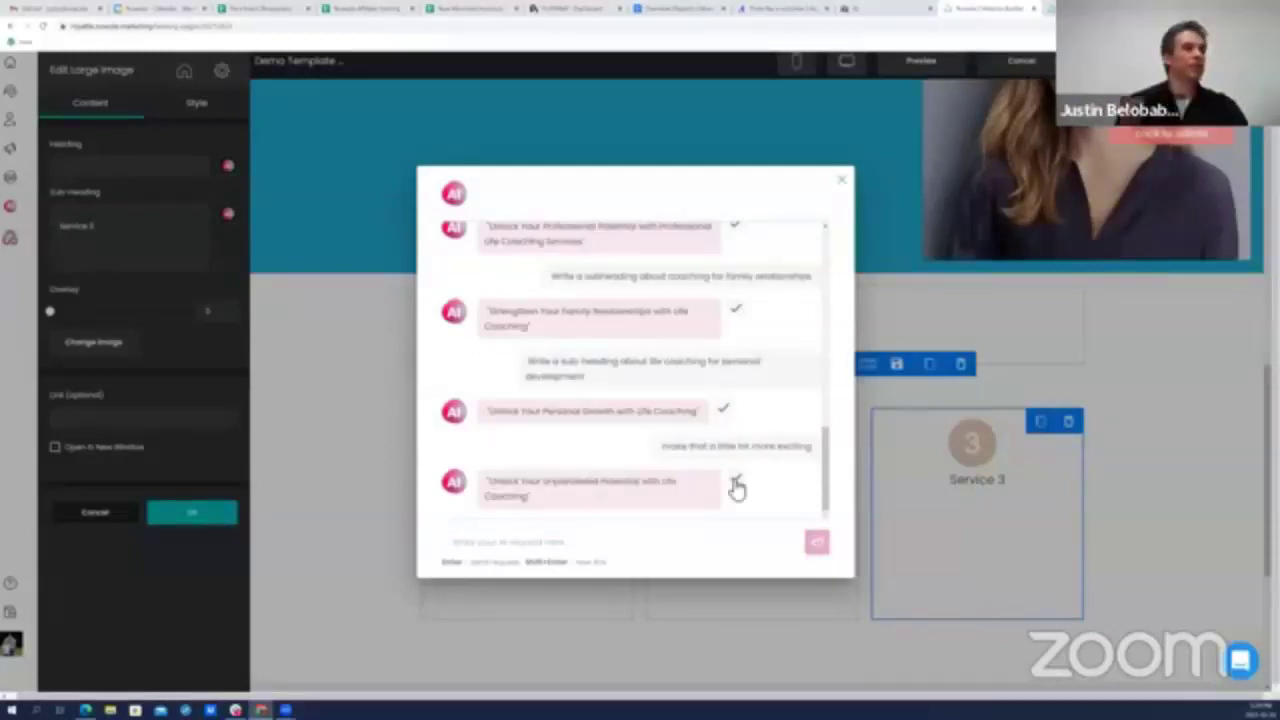
left_click(736, 484)
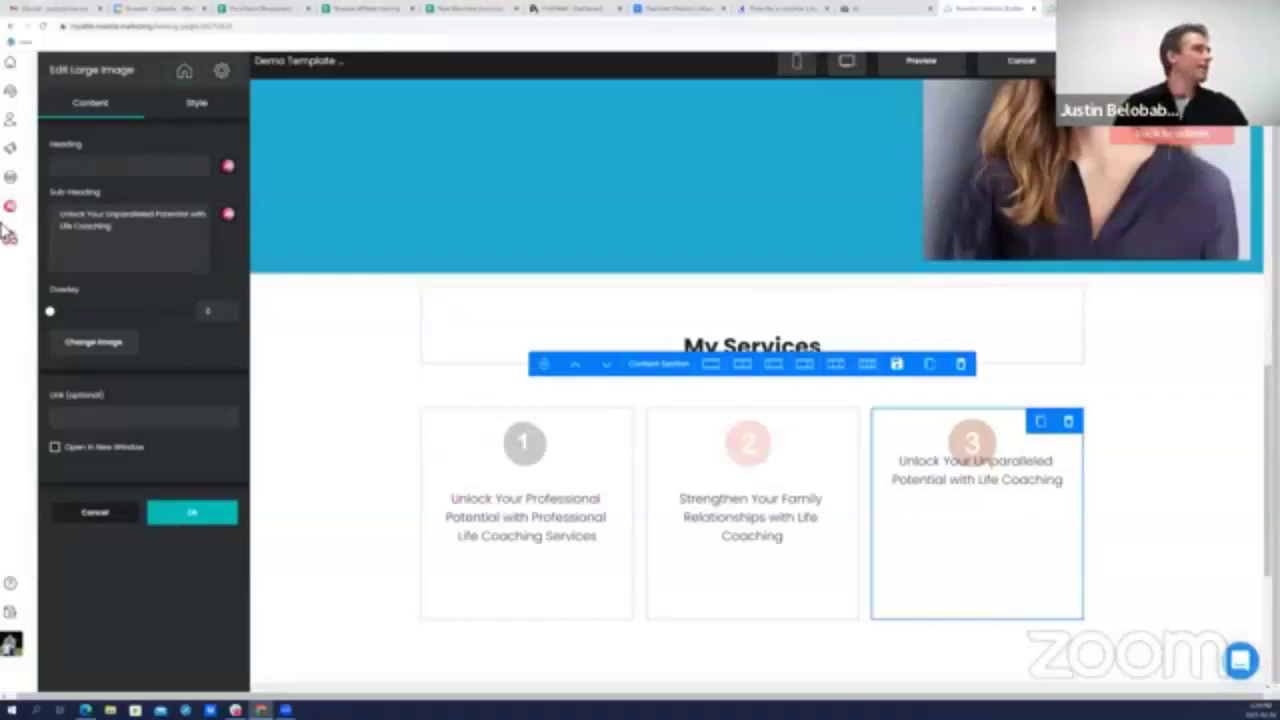
left_click(63, 216)
key("Return")
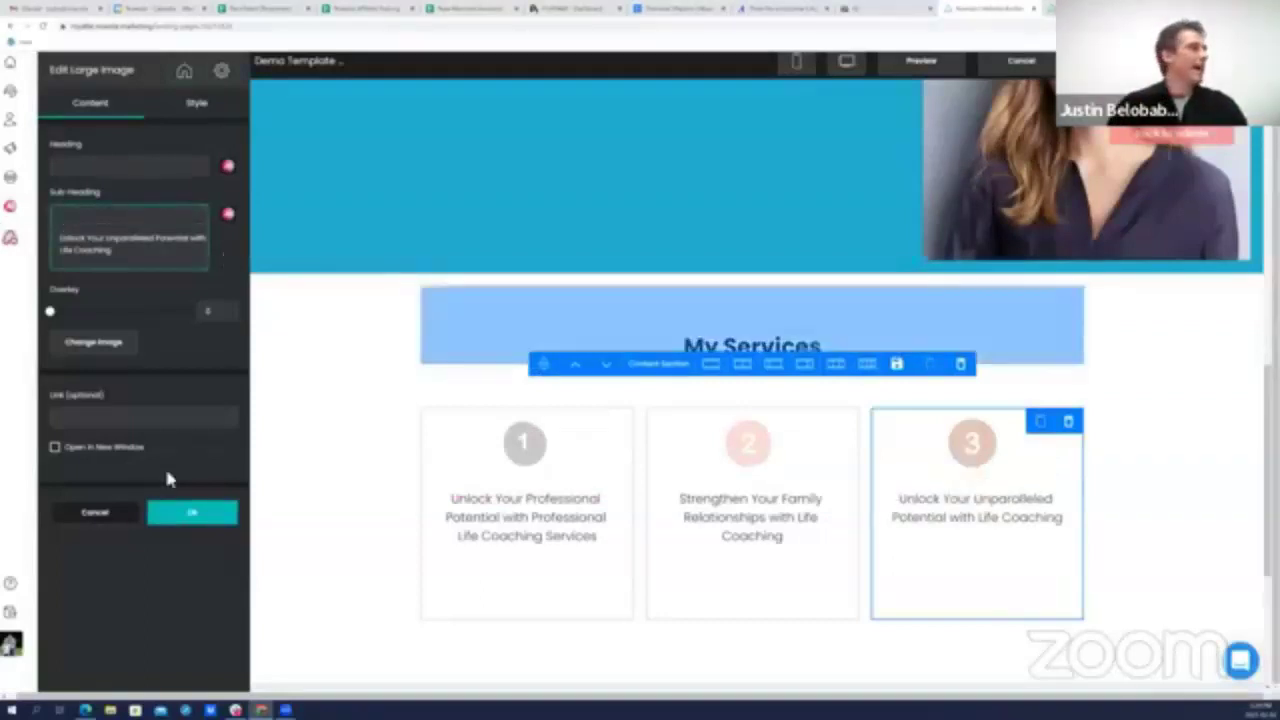
Finish editing the Service 3 card and return to the website editor
left_click(183, 497)
scroll(343, 494, "down", 3)
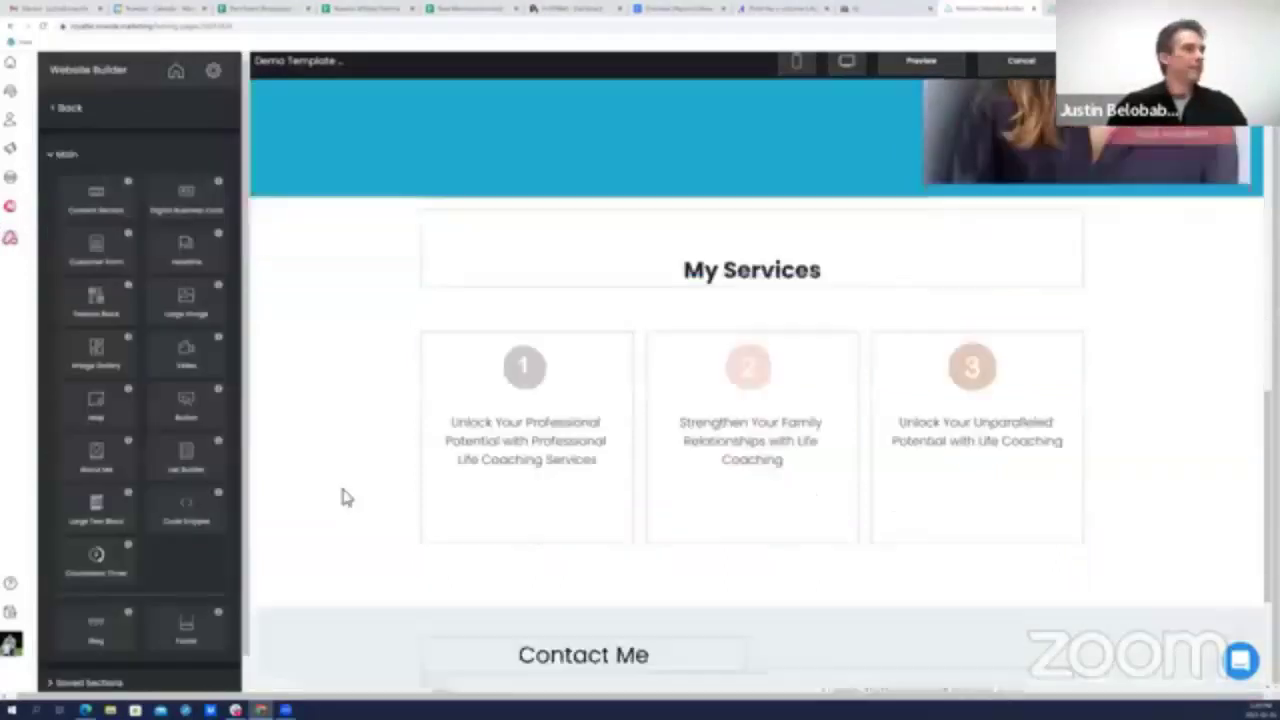
scroll(343, 494, "up", 4)
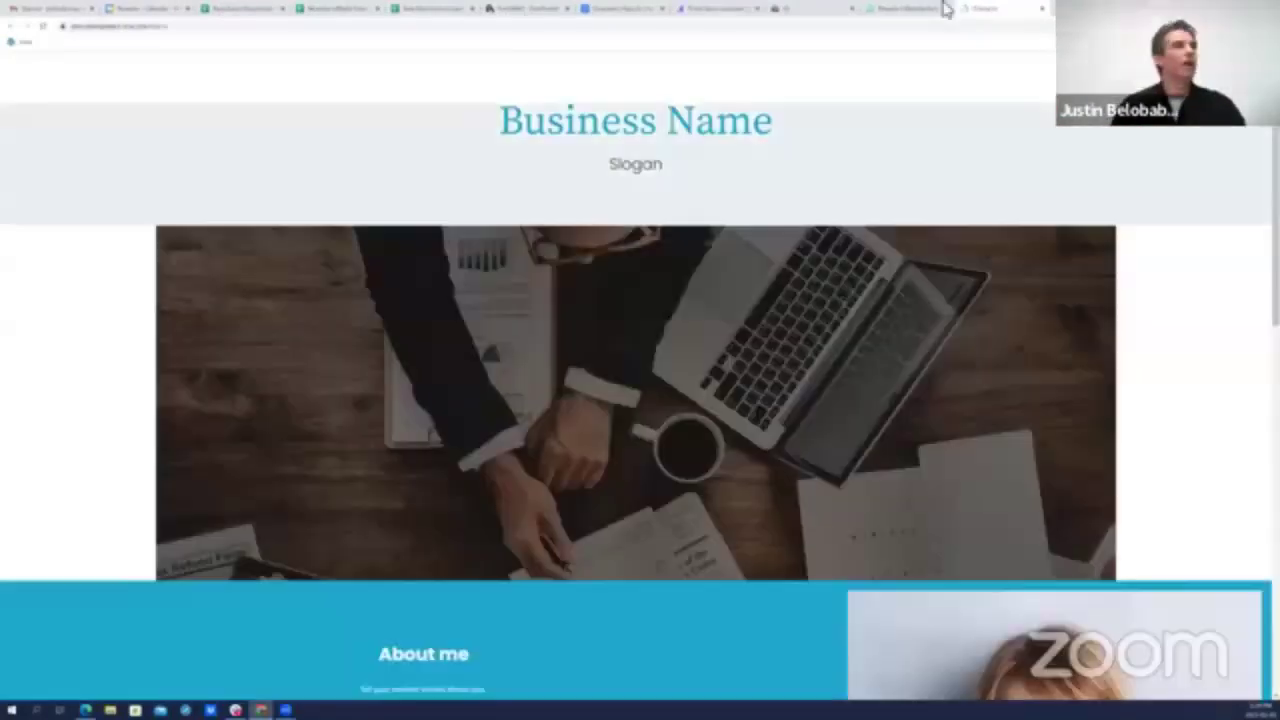
left_click(943, 8)
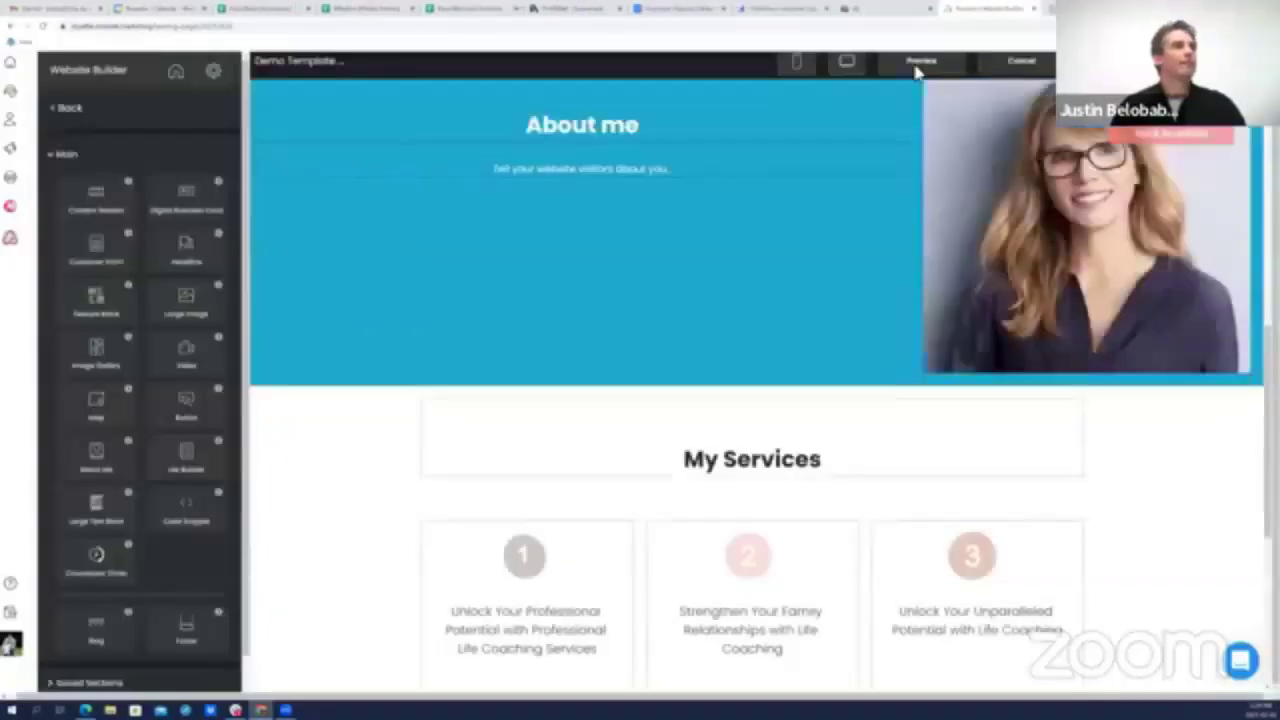
Preview the Radiant Life Coaching Toronto site and scroll through its hero, About me, services and contact sections
left_click(918, 64)
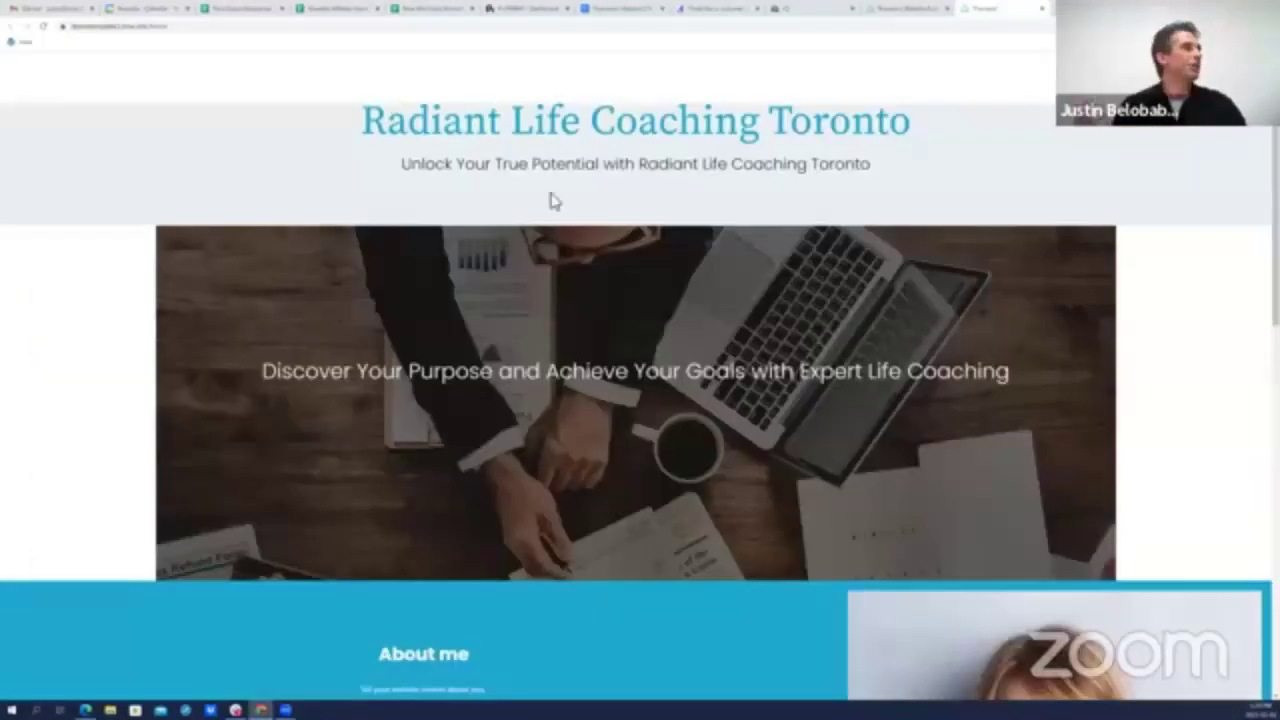
scroll(555, 201, "down", 3)
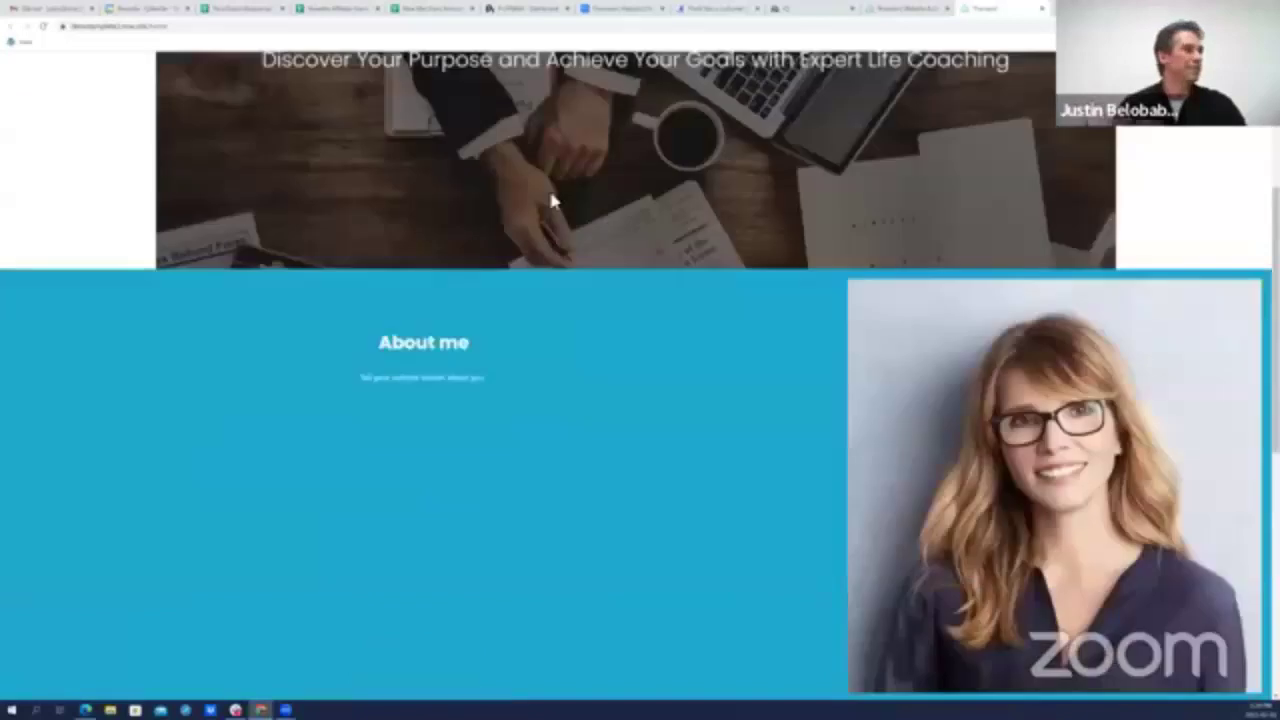
scroll(555, 201, "down", 4)
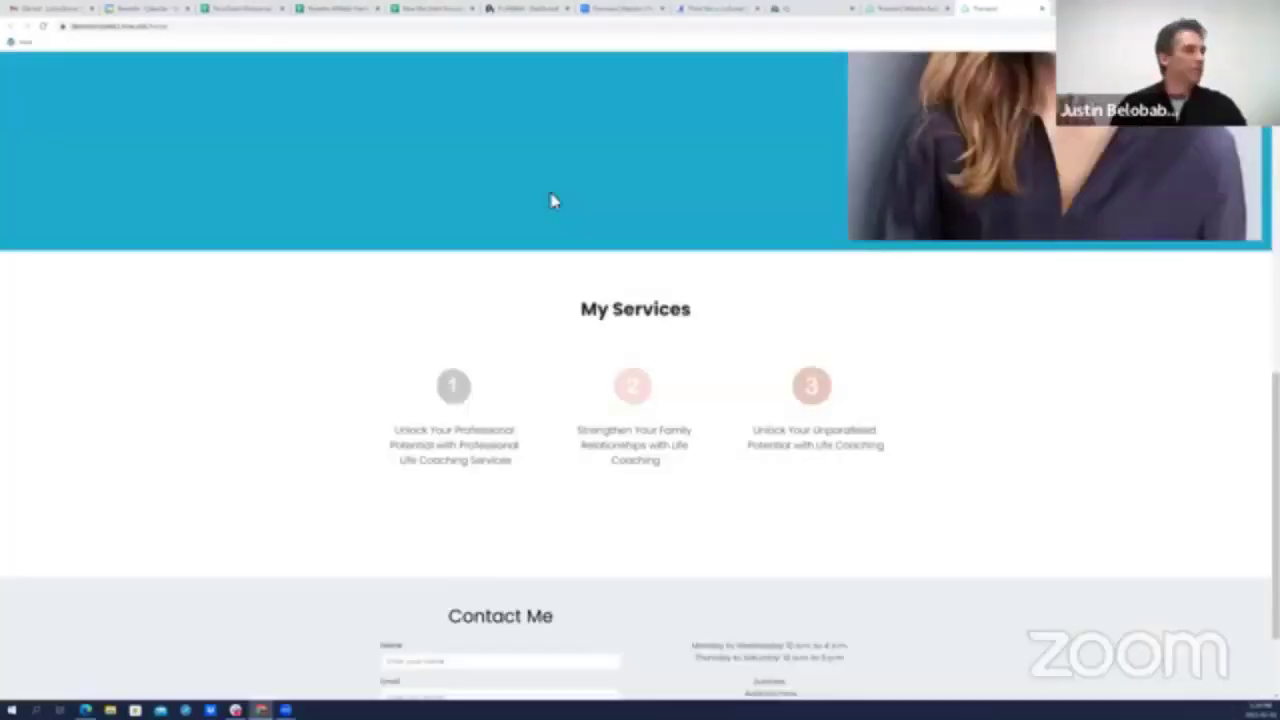
scroll(555, 201, "up", 5)
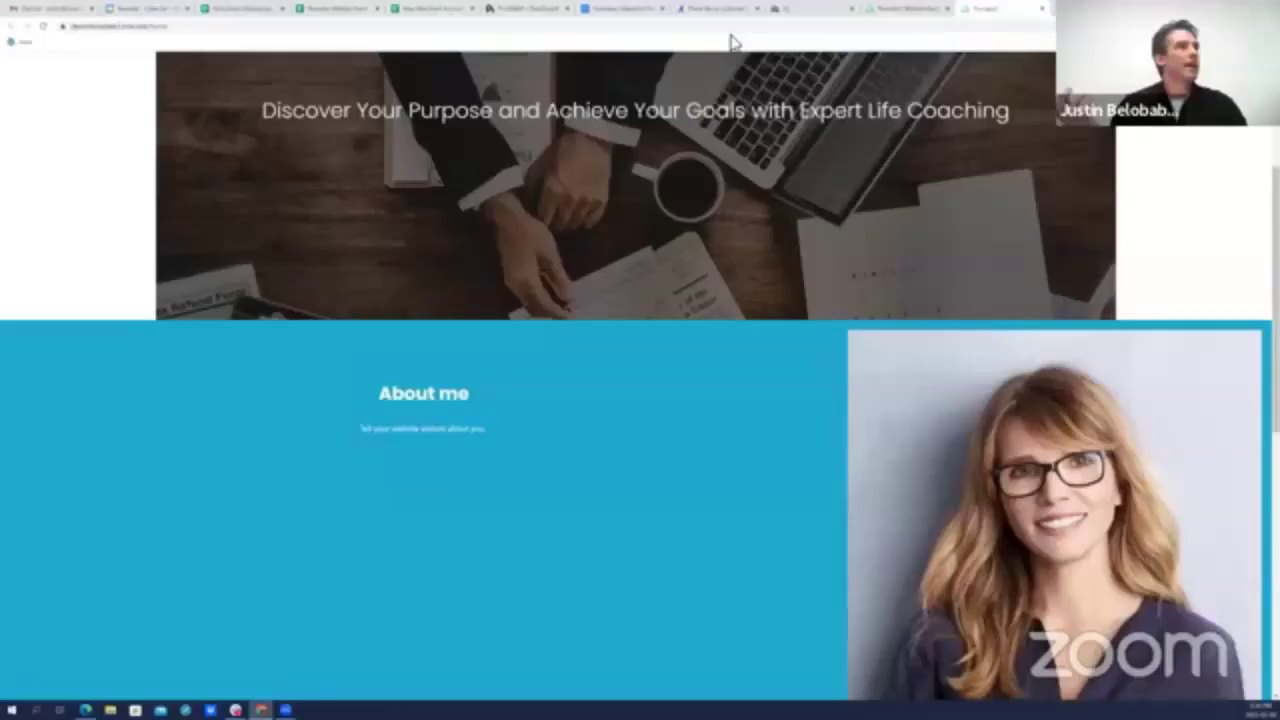